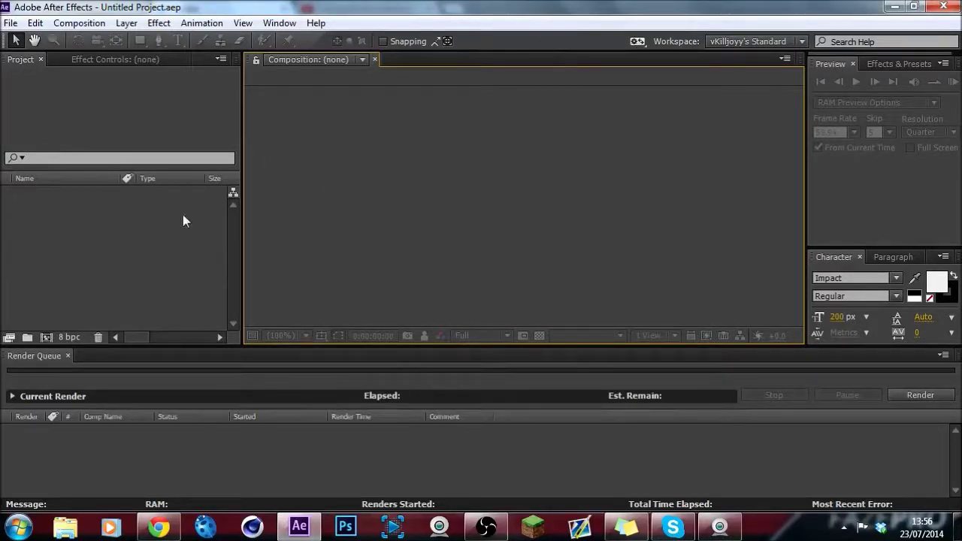
Step: Open and dismiss the File menu, then bring up the empty Project panel's New/Import context menu
left_click(11, 23)
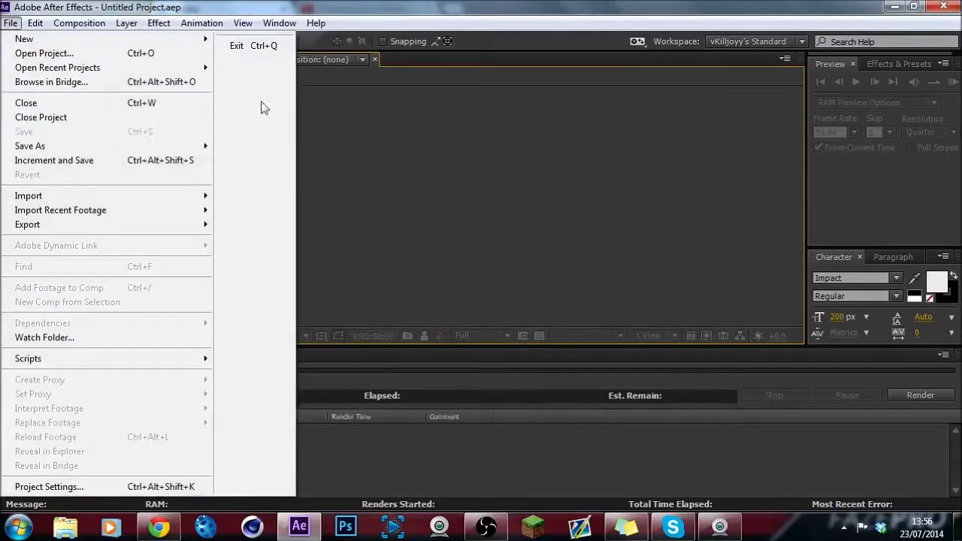
left_click(439, 123)
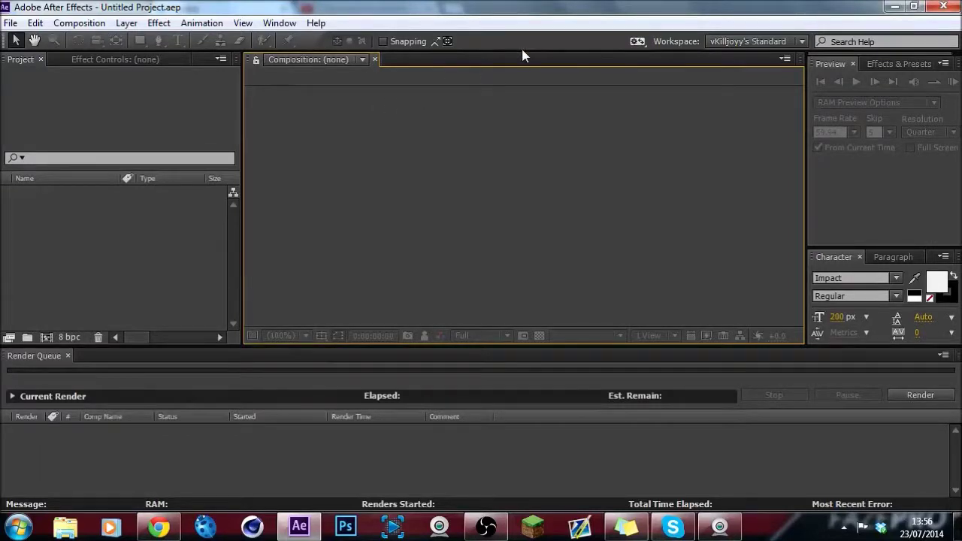
right_click(94, 275)
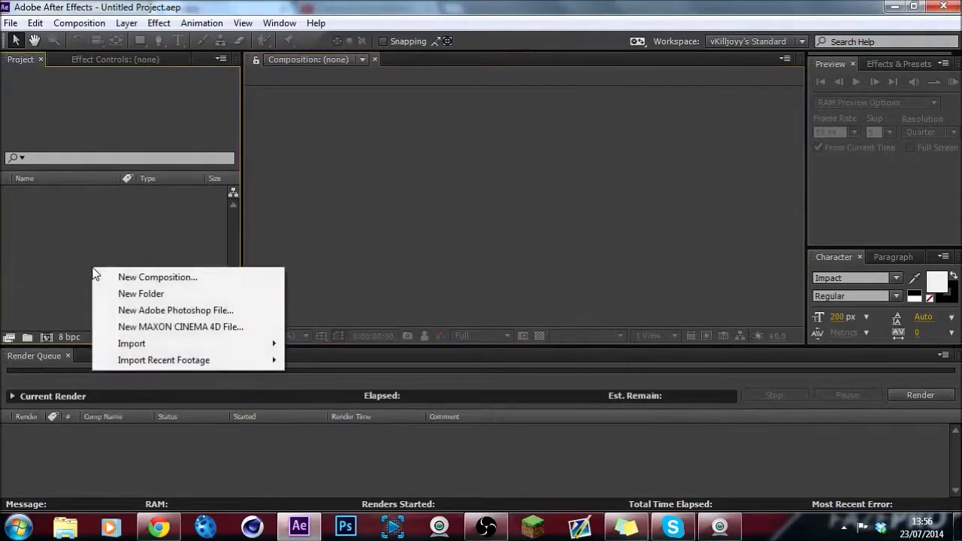
Step: Browse the import dialog through Editing > After Effects > Clips to the For tut folder
double_click(94, 260)
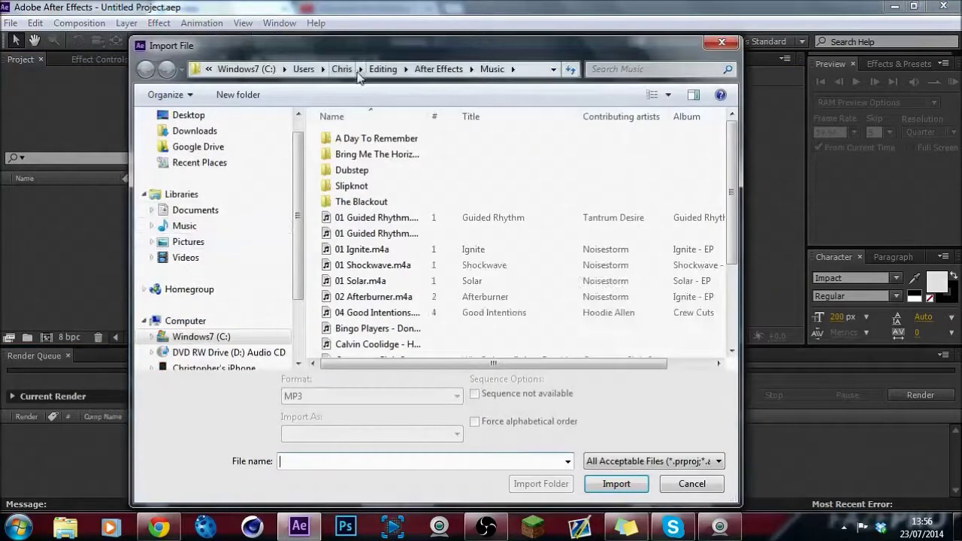
left_click(382, 70)
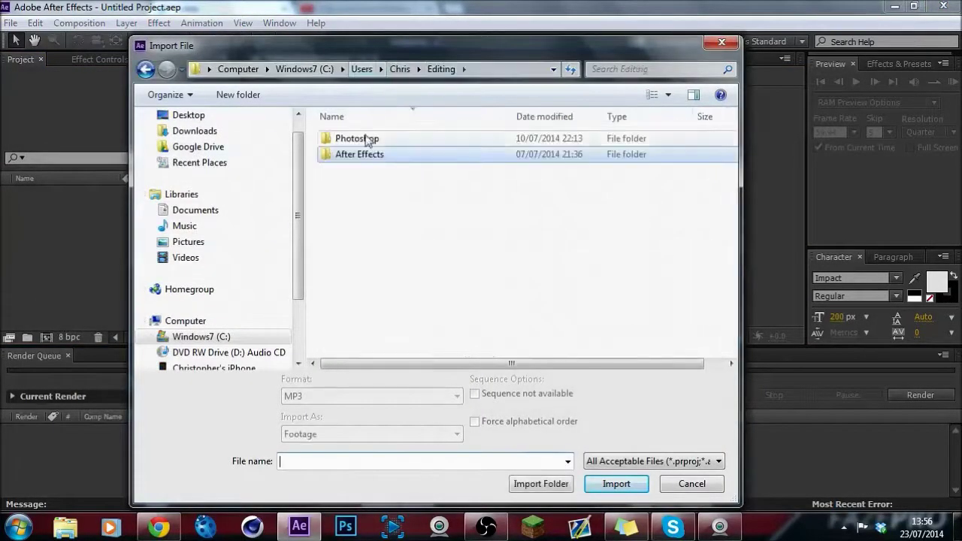
double_click(365, 155)
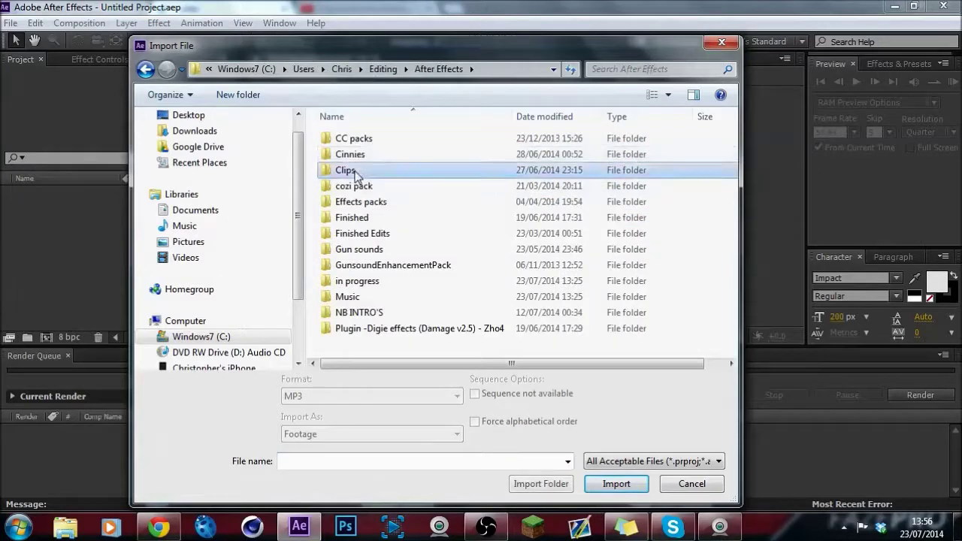
double_click(351, 171)
double_click(362, 267)
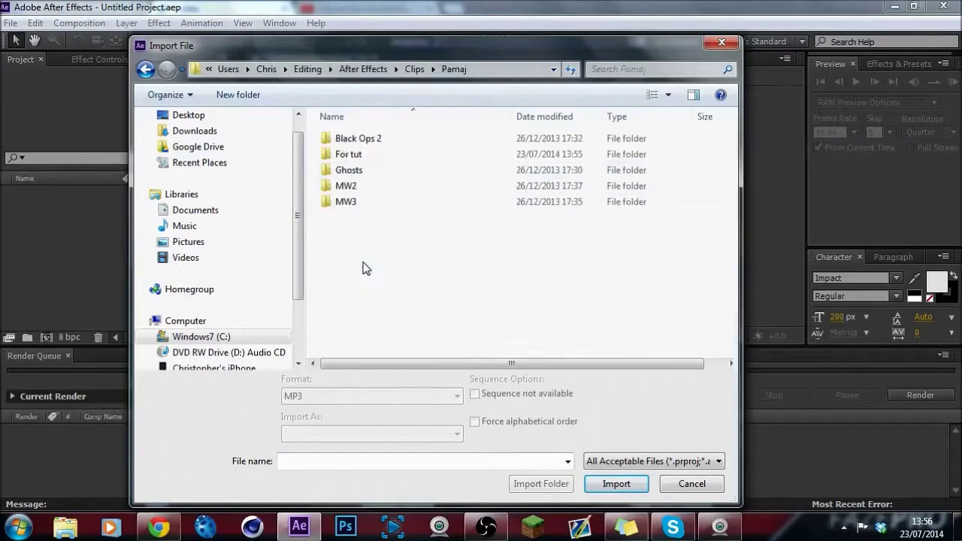
left_click(365, 156)
double_click(365, 156)
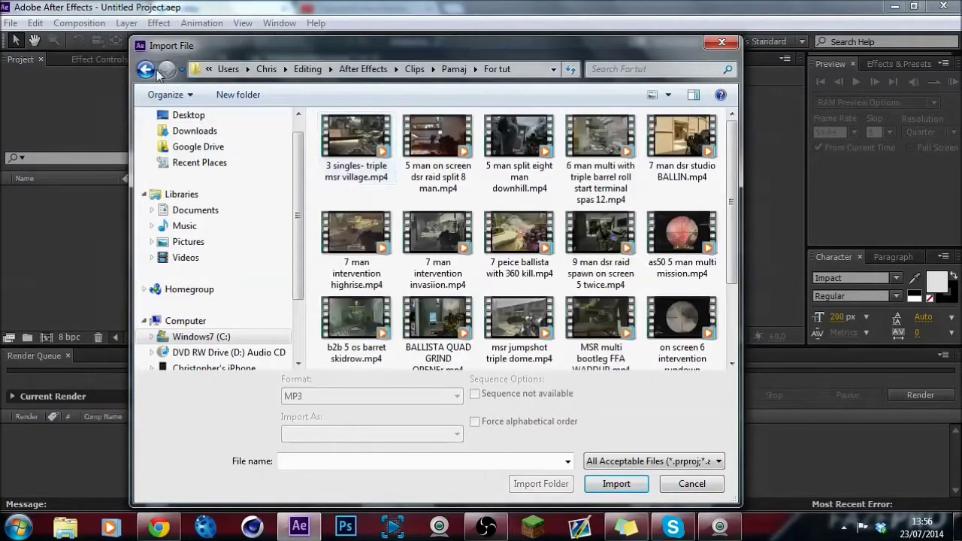
left_click(145, 69)
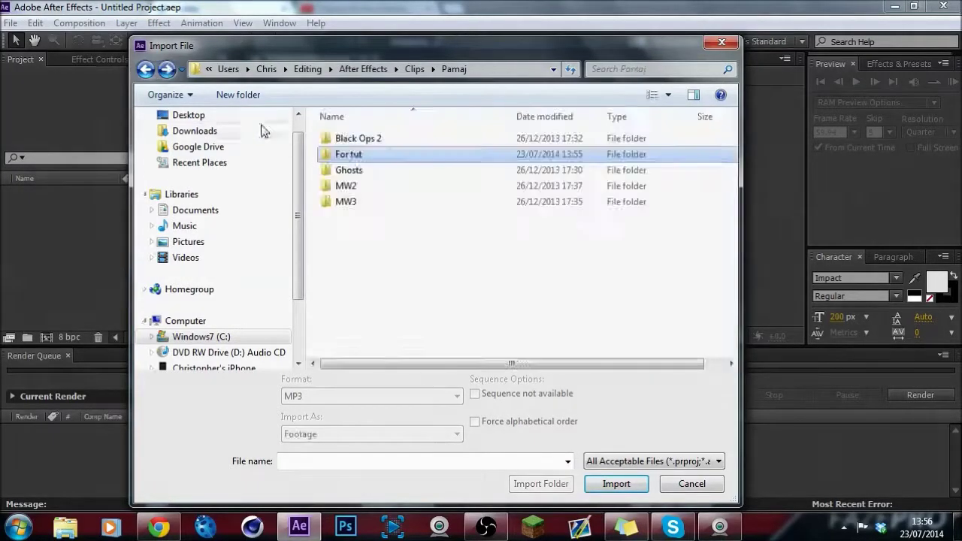
double_click(361, 154)
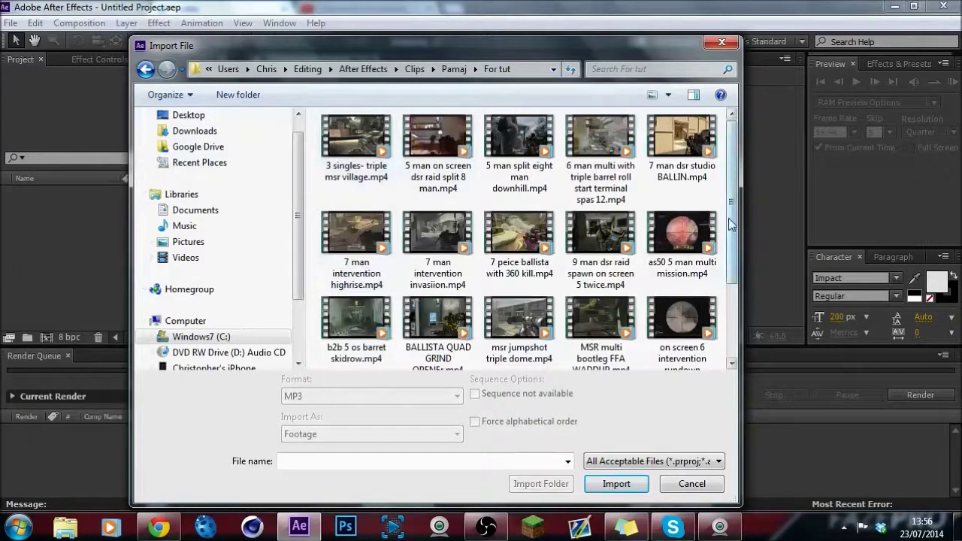
Step: Select the For tut folder from its parent and import it as a whole folder
left_click_drag(733, 213, 733, 252)
scroll(733, 252, "up", 2)
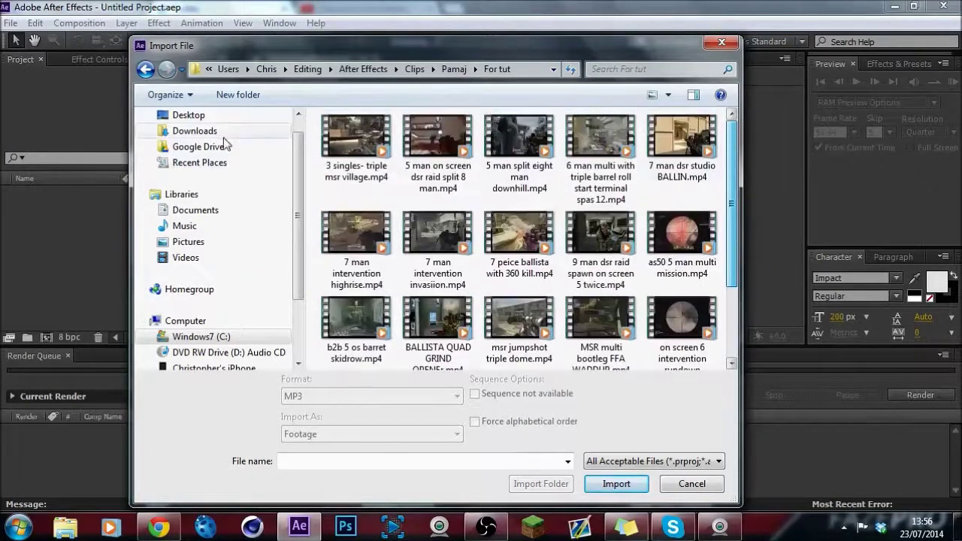
left_click(145, 69)
left_click(363, 142)
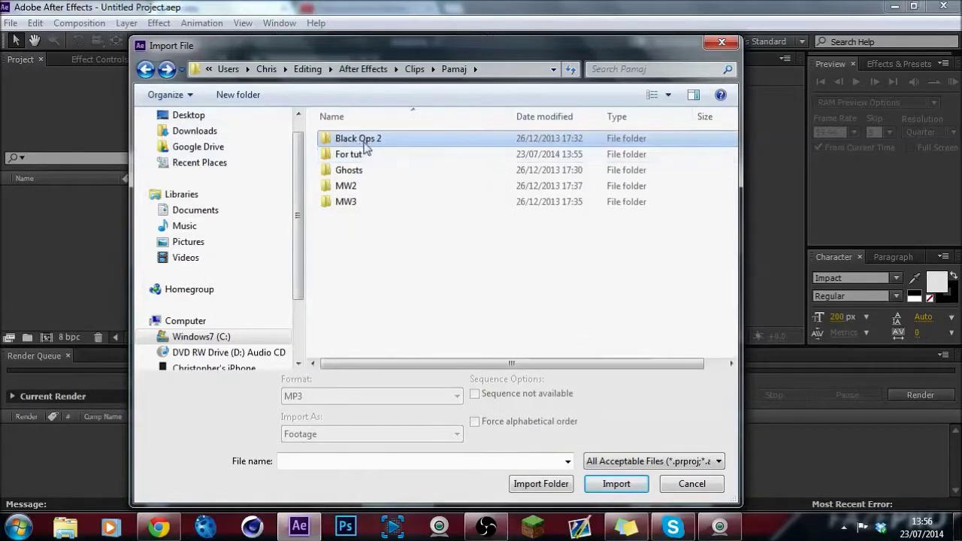
left_click(354, 157)
left_click(553, 485)
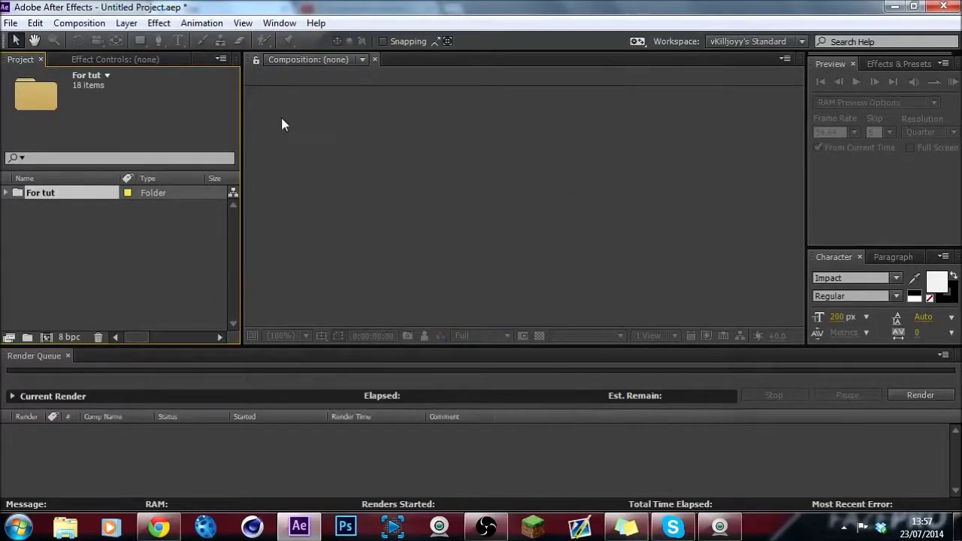
Step: Import the Gun sounds folder from the After Effects folder
left_click(63, 251)
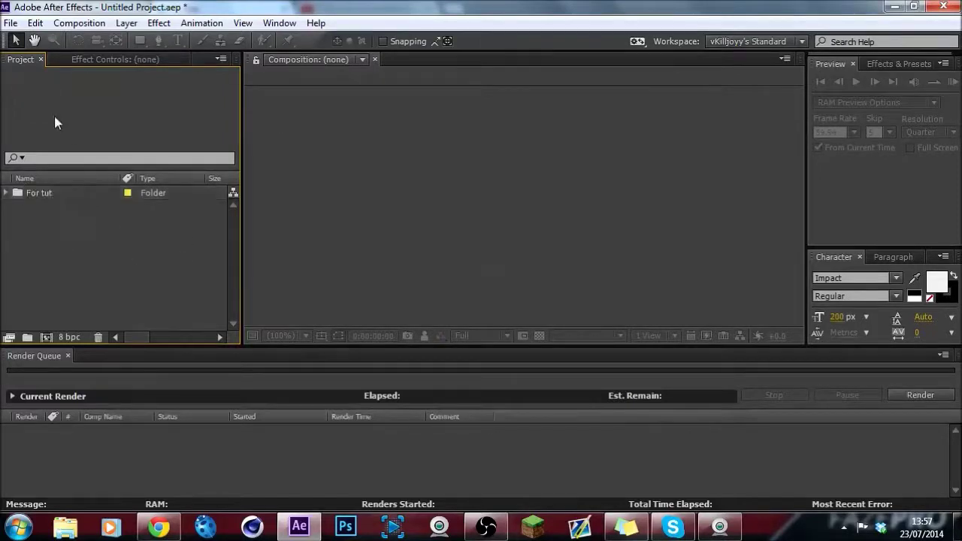
double_click(111, 234)
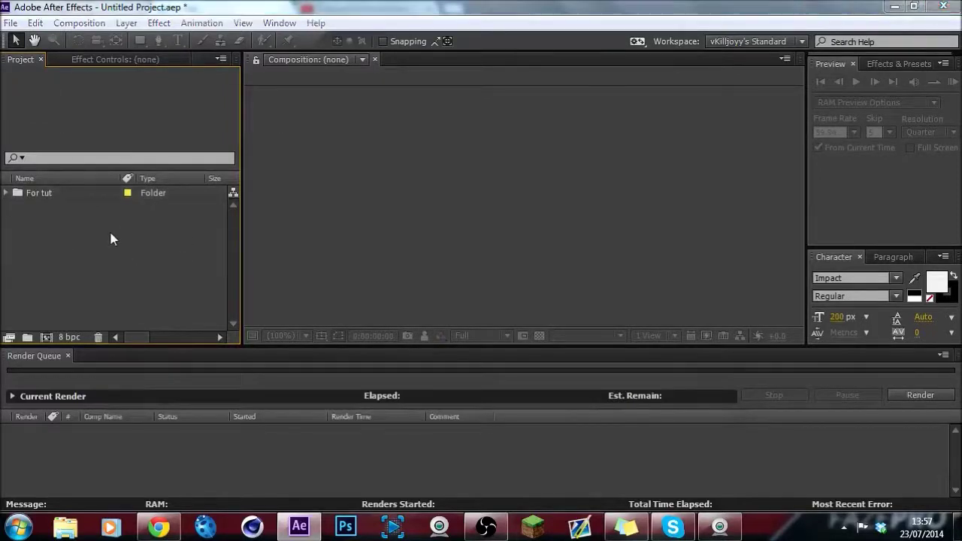
left_click(384, 69)
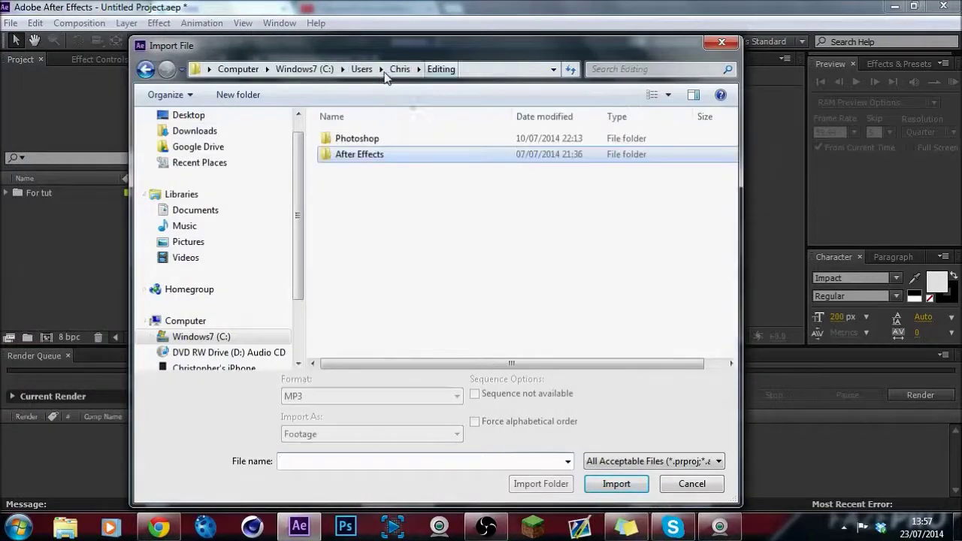
double_click(362, 155)
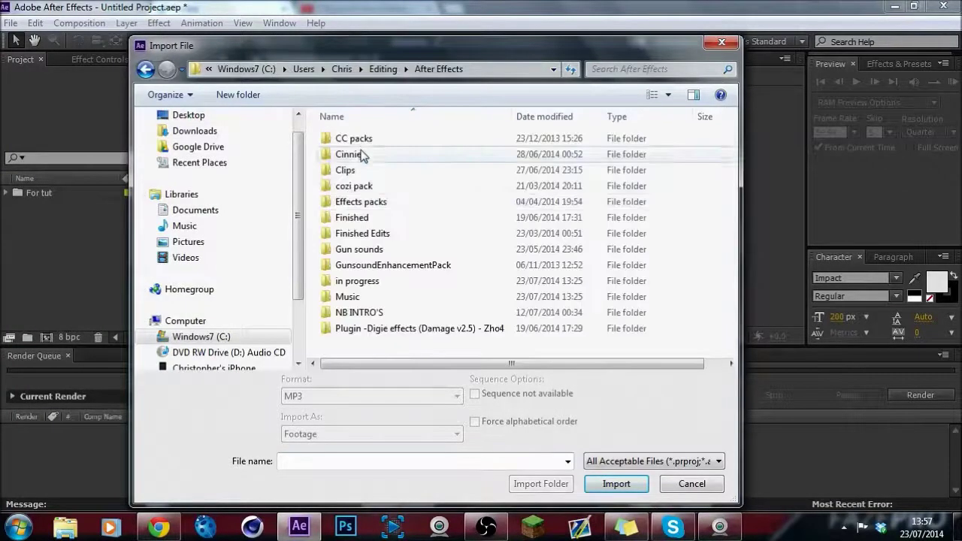
left_click(370, 249)
double_click(371, 250)
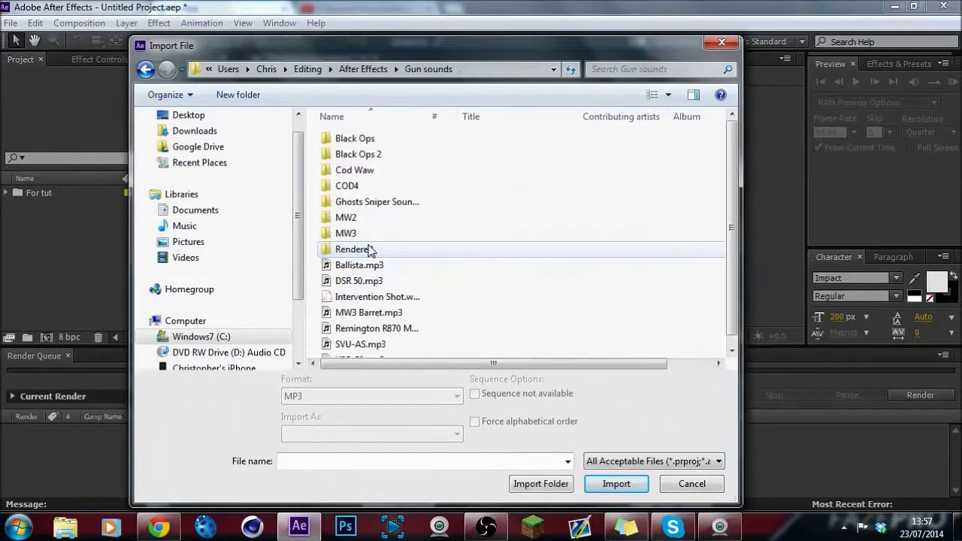
left_click(146, 70)
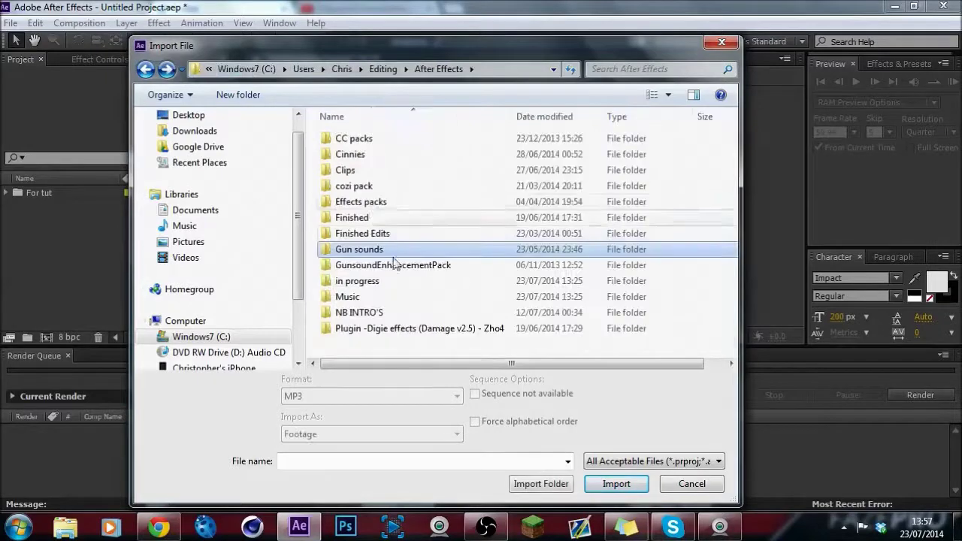
left_click(541, 484)
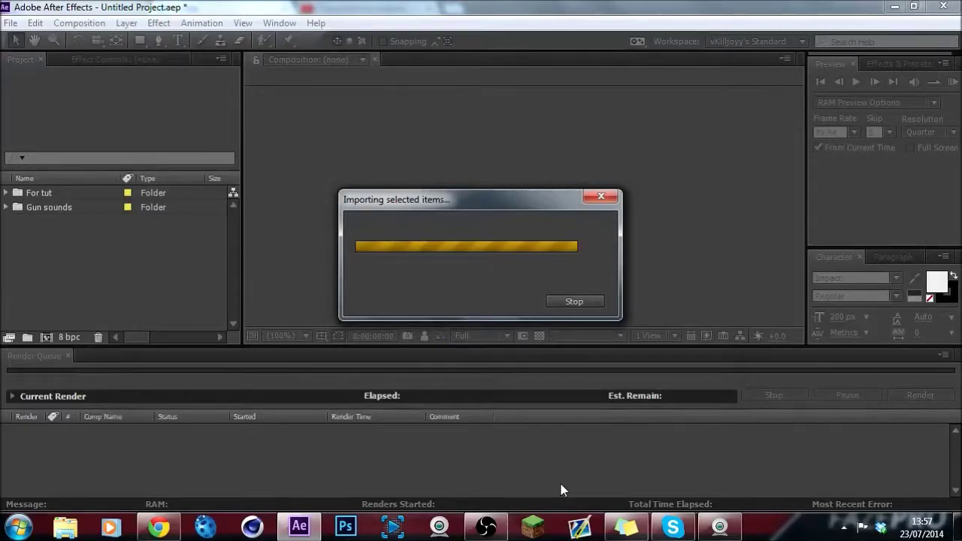
Step: Import the GunsoundEnhancementPack folder into the project
double_click(114, 283)
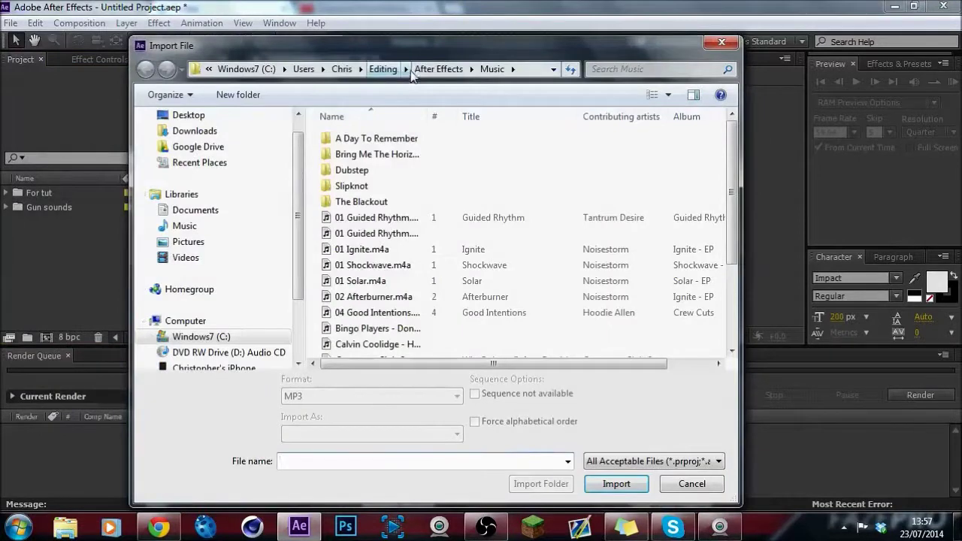
left_click(433, 68)
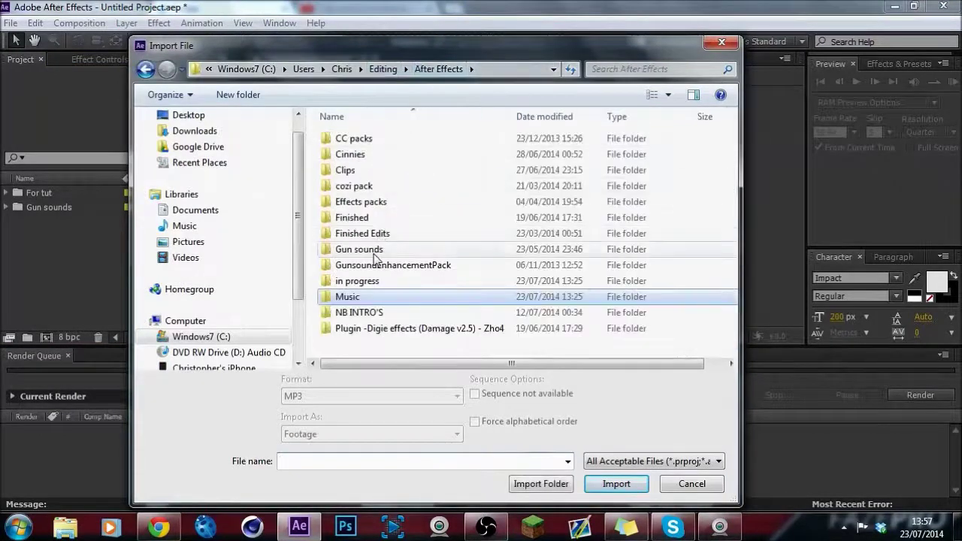
left_click(372, 250)
left_click(394, 265)
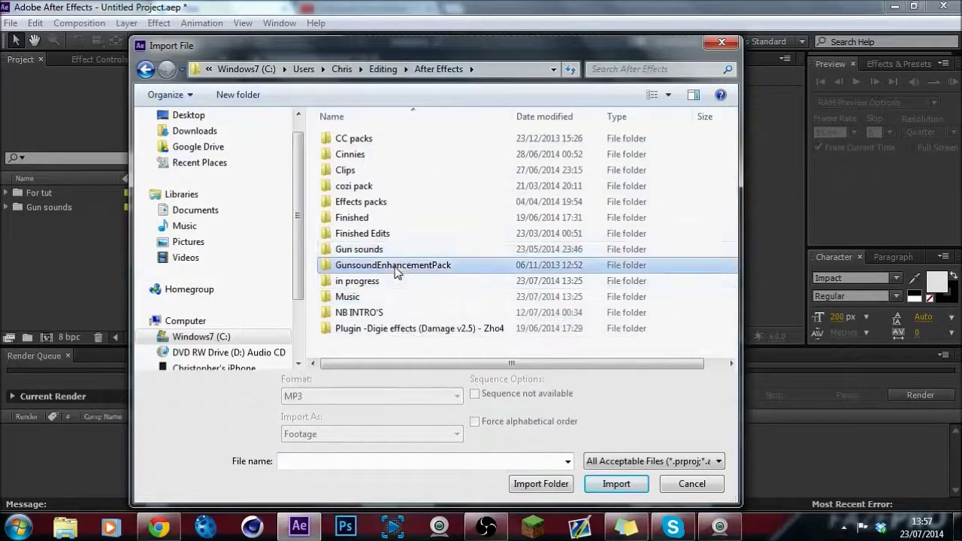
left_click(540, 484)
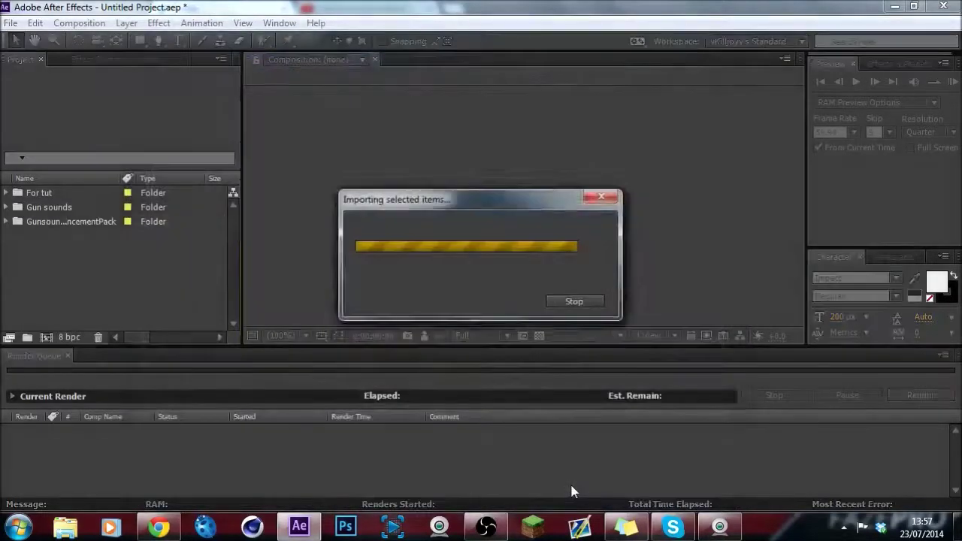
Step: Import the 'Tritonal & Paris Blohm - Colors (Elliot Berger Remix).mp3' track
double_click(152, 277)
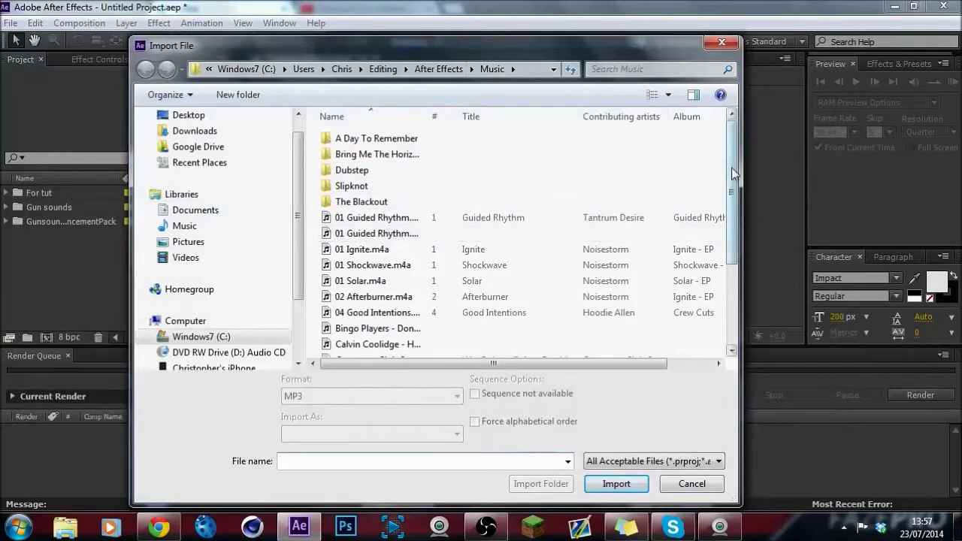
left_click_drag(732, 191, 732, 270)
left_click(360, 352)
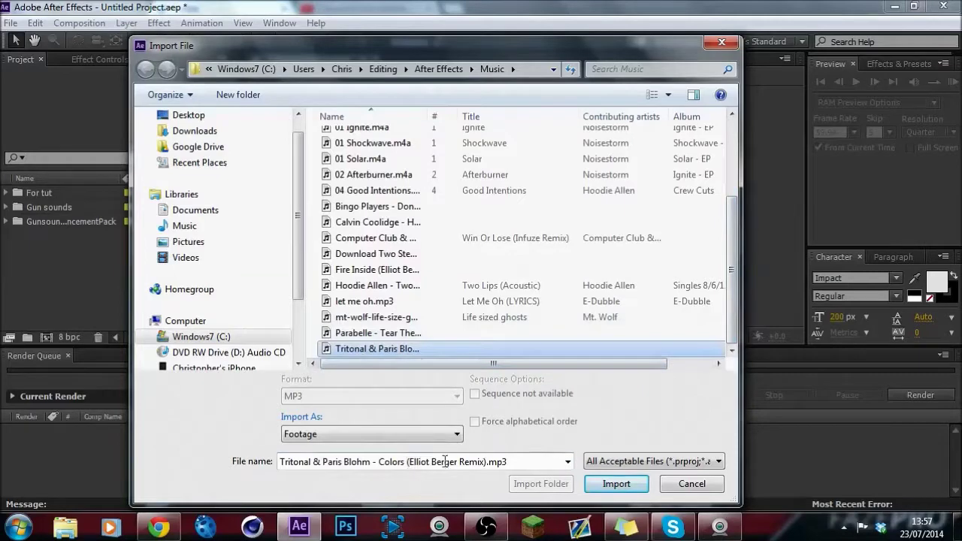
left_click(597, 487)
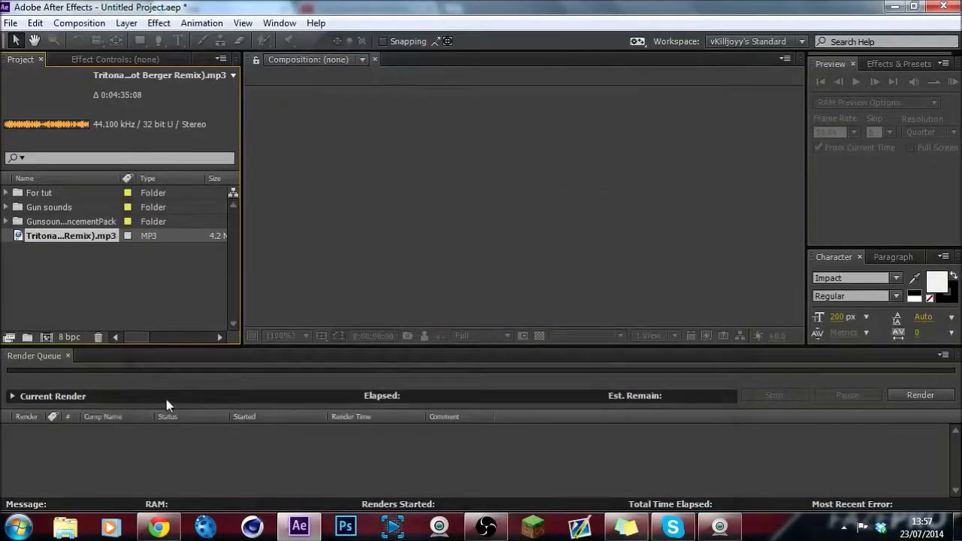
Step: Expand For tut and drag the '3 singles triple msr village' clip onto New Composition
left_click(127, 180)
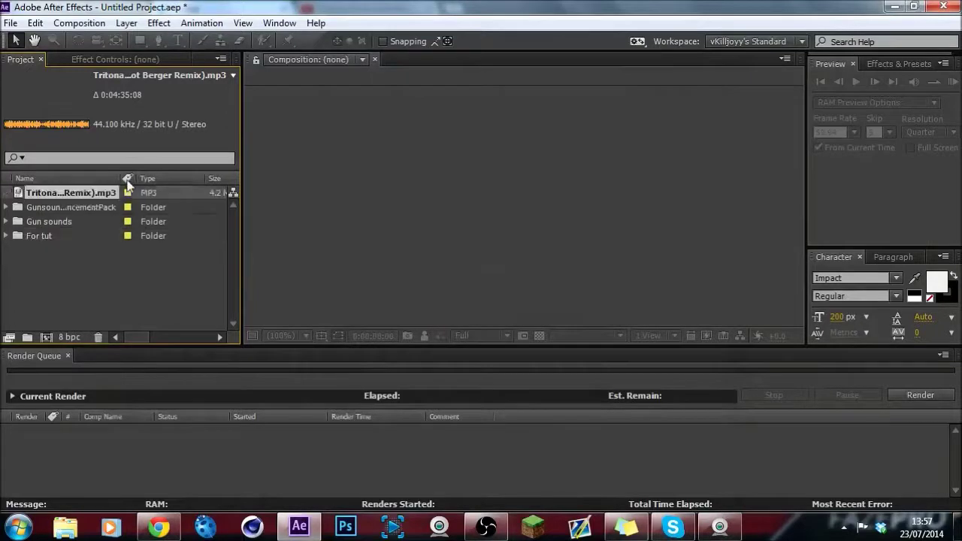
left_click(127, 181)
left_click(139, 308)
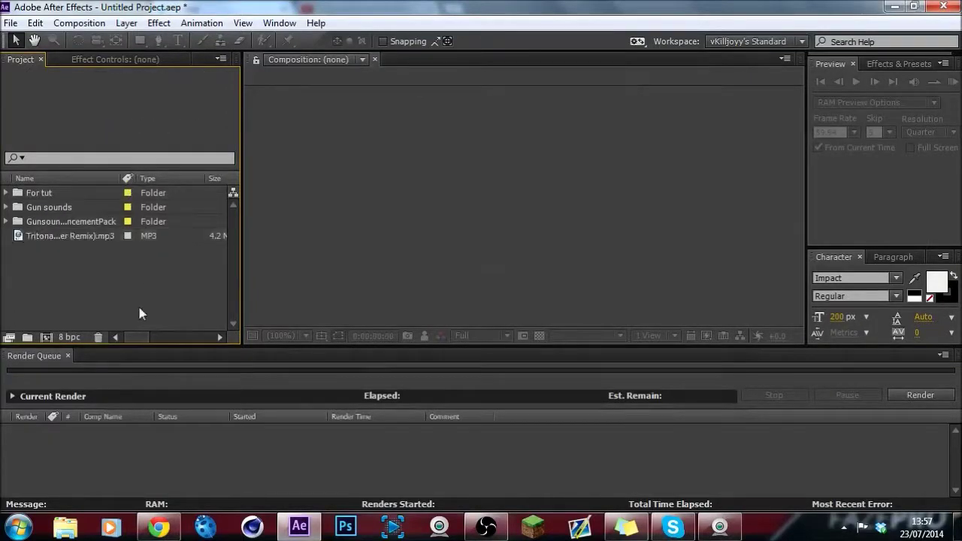
left_click(49, 194)
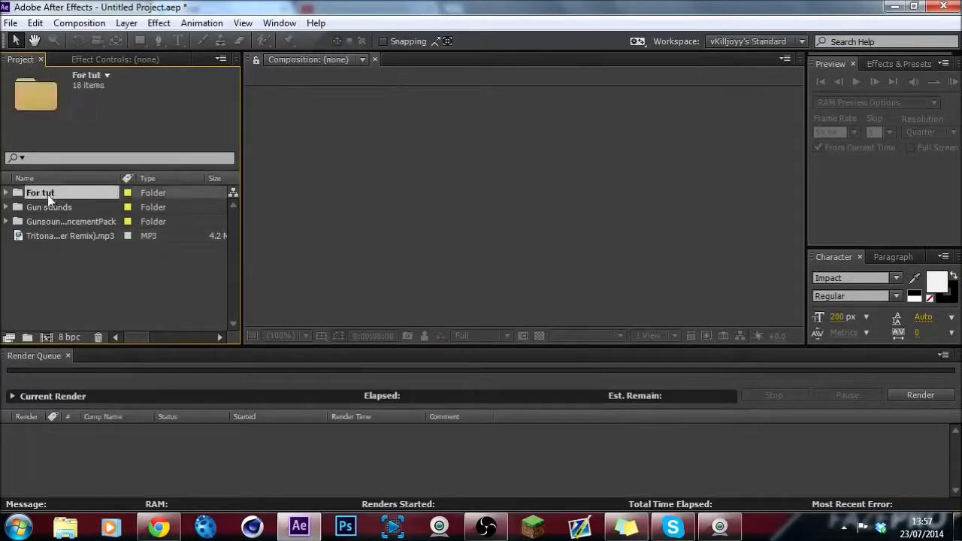
left_click(7, 193)
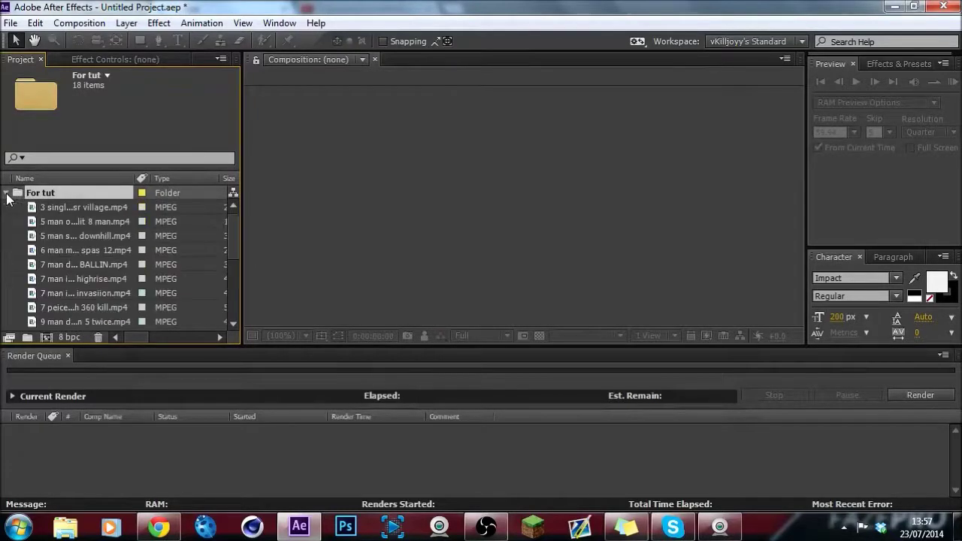
mouse_move(231, 224)
left_mouse_down()
mouse_move(232, 291)
mouse_move(231, 207)
left_mouse_up()
left_click(81, 211)
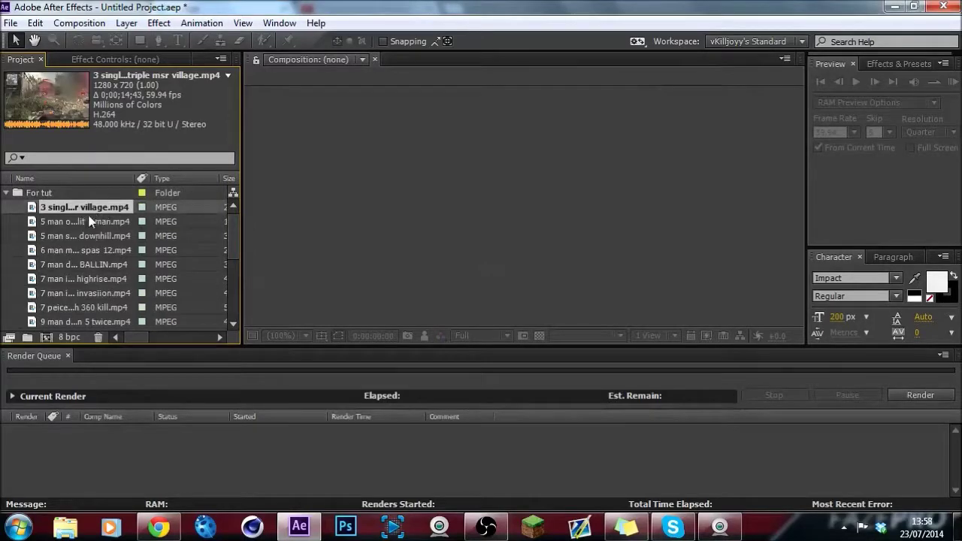
left_click_drag(89, 208, 43, 336)
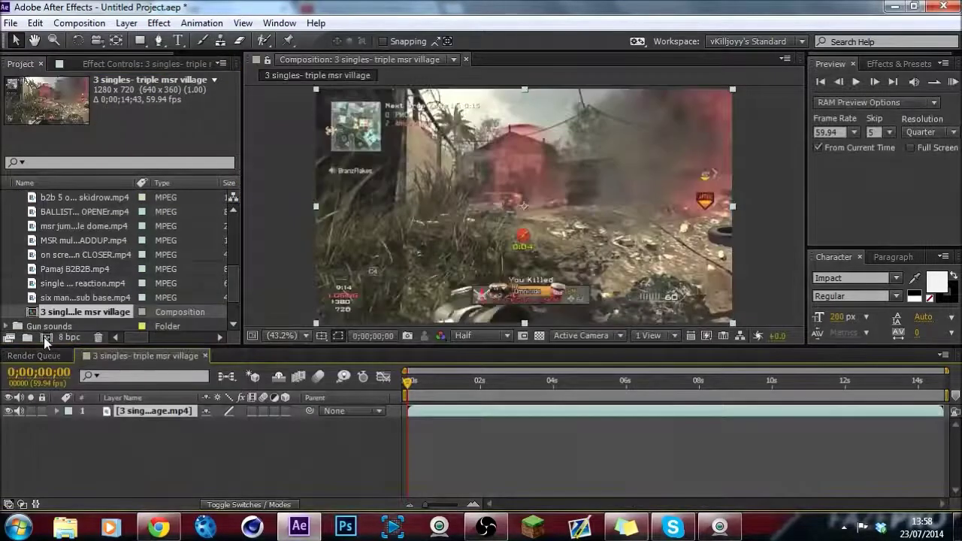
Step: Scrub through the gameplay footage and park the playhead at 0;00;04;29
left_click_drag(411, 382, 736, 394)
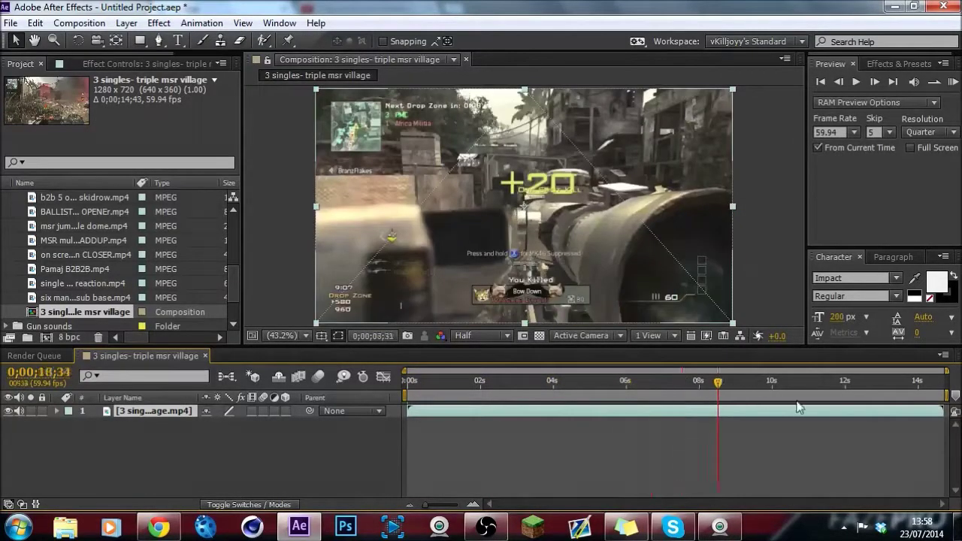
left_click(819, 382)
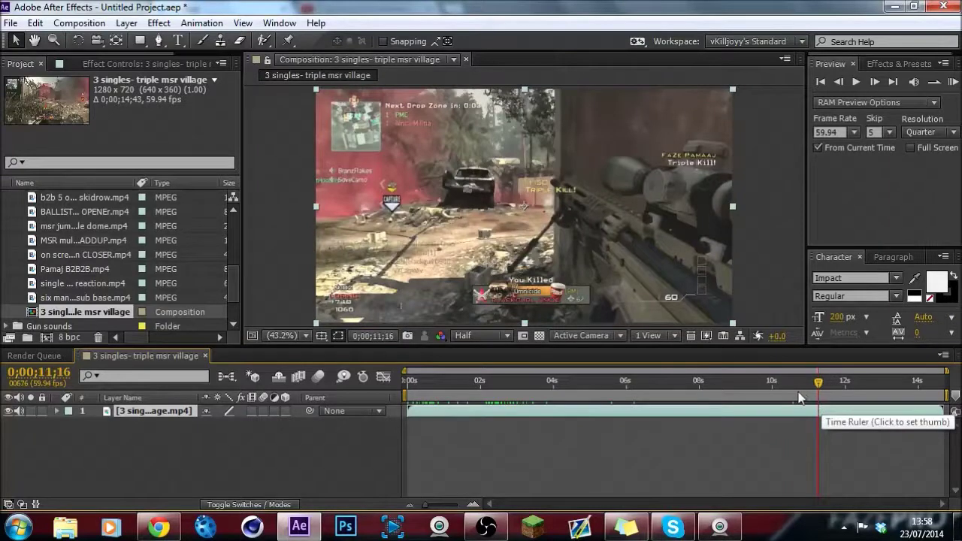
left_click_drag(818, 383, 619, 393)
left_click(568, 397)
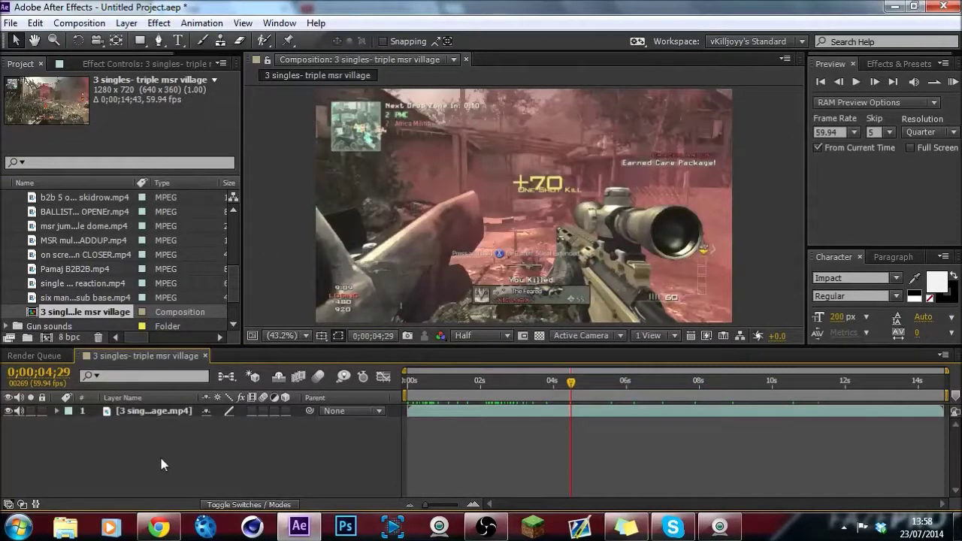
Step: Open Effect Controls with F3, then go back to the Project panel and select the source clip
key("F3")
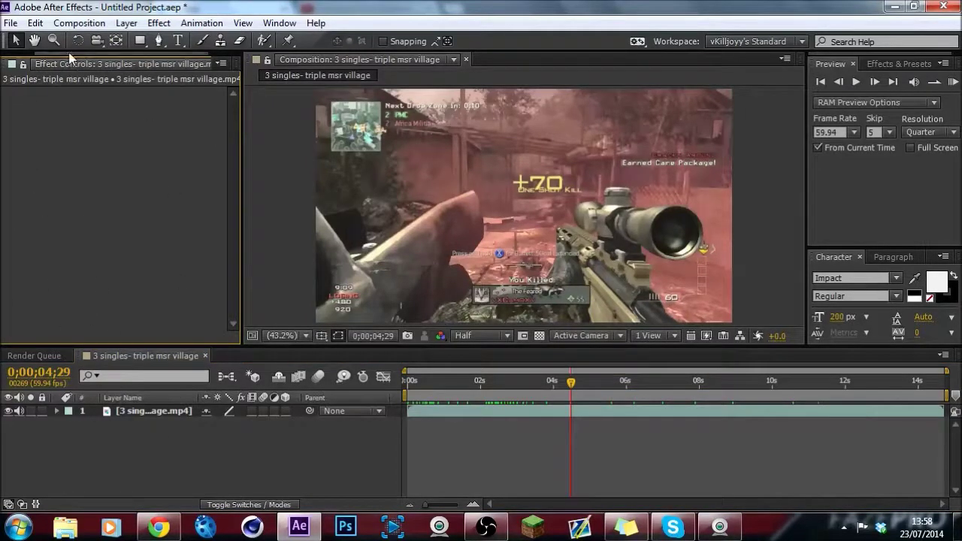
scroll(61, 64, "up", 2)
left_click(19, 64)
scroll(72, 209, "up", 5)
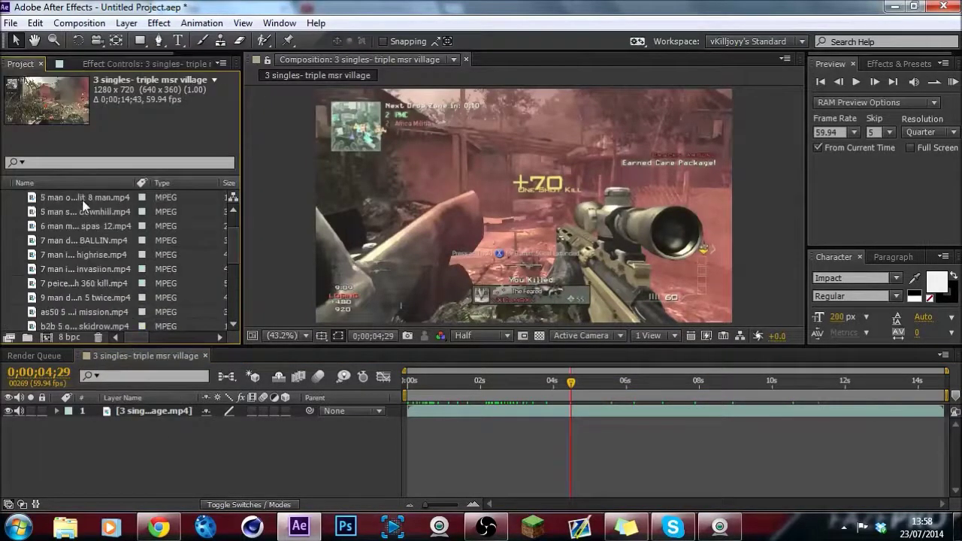
left_click(75, 211)
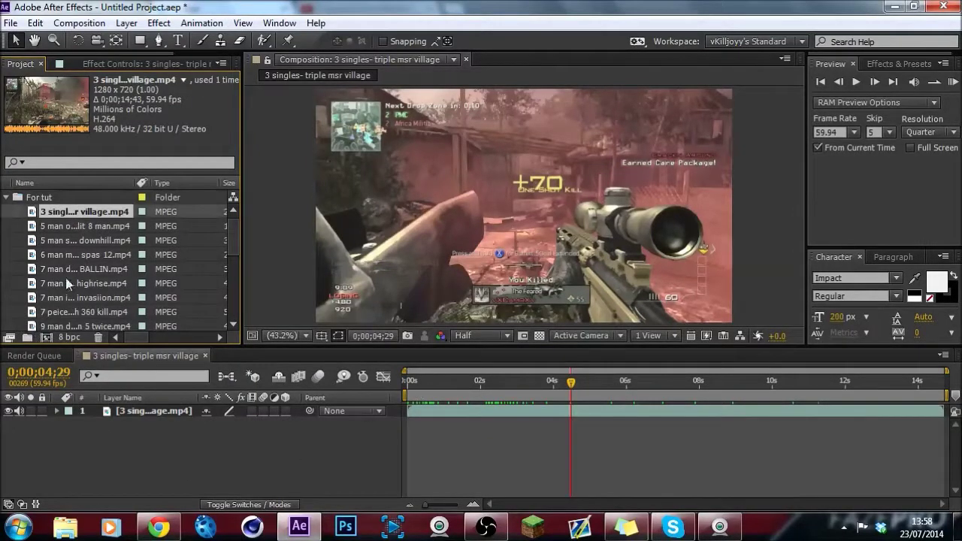
left_click(78, 213)
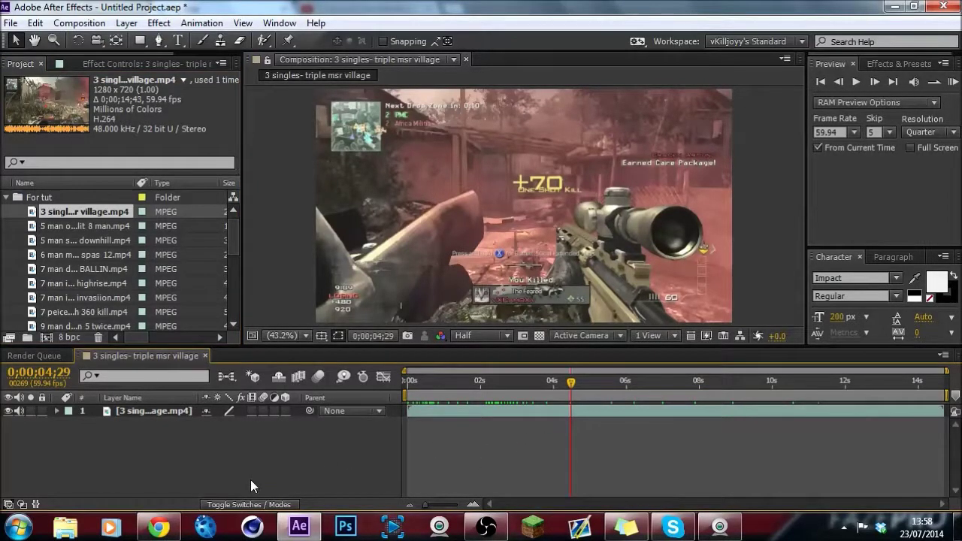
Step: Add 'Adjustment Layer 1' with Ctrl+Alt+Y above the clip and select it
key("ctrl+alt+y")
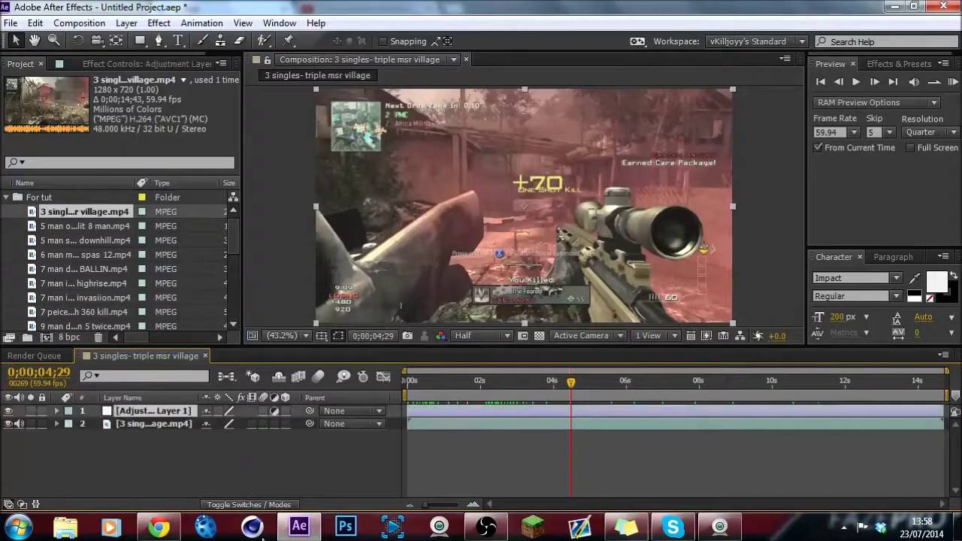
left_click(126, 23)
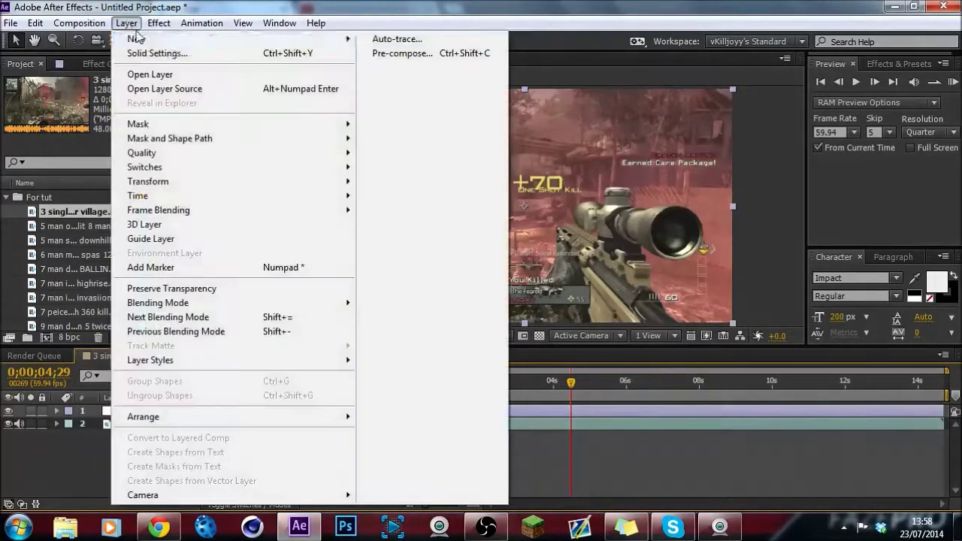
mouse_move(178, 40)
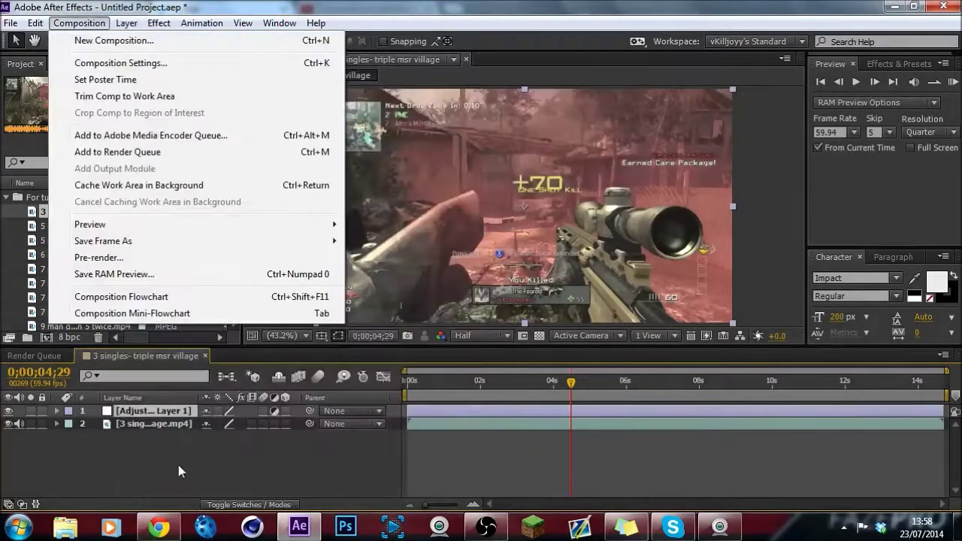
left_click(179, 465)
left_click(157, 410)
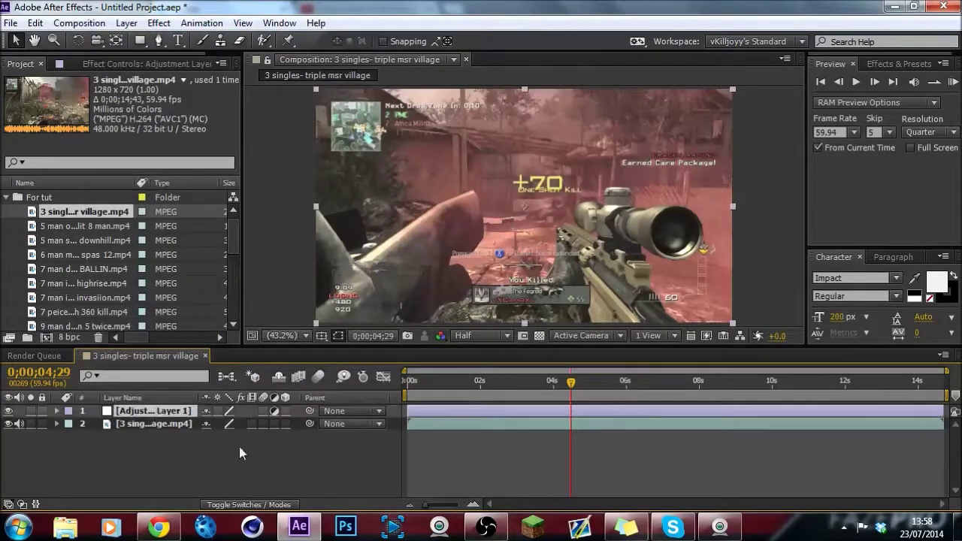
Step: Search Effects & Presets for 'looks'
left_click(899, 63)
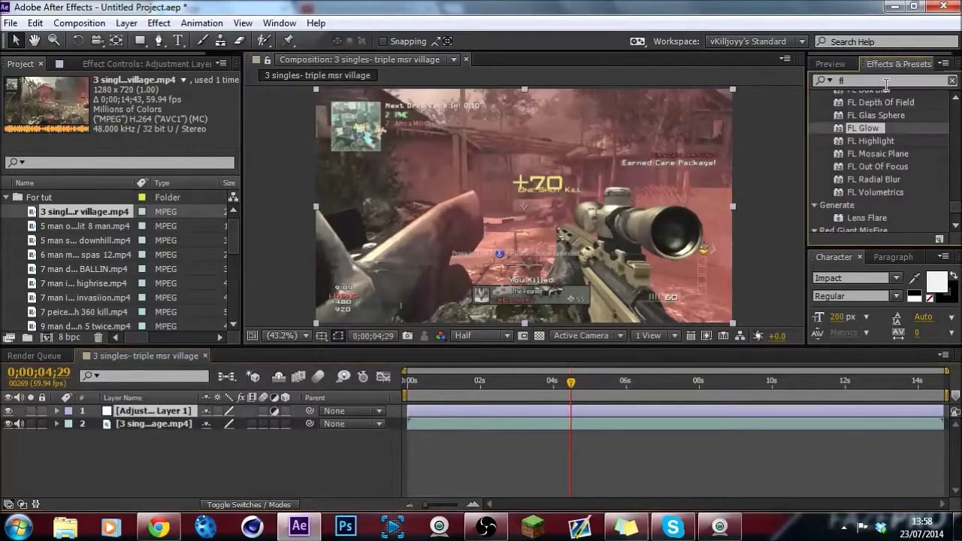
left_click(891, 81)
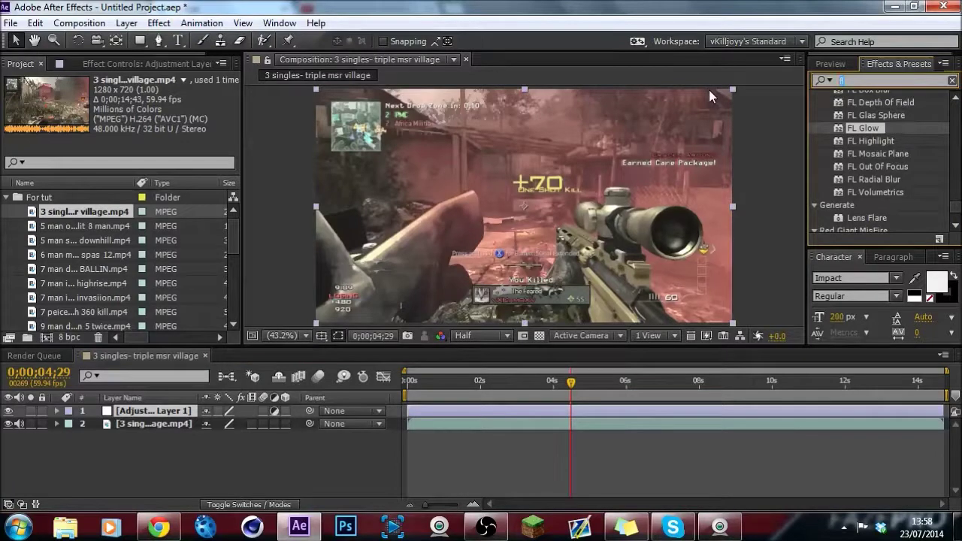
type("looo")
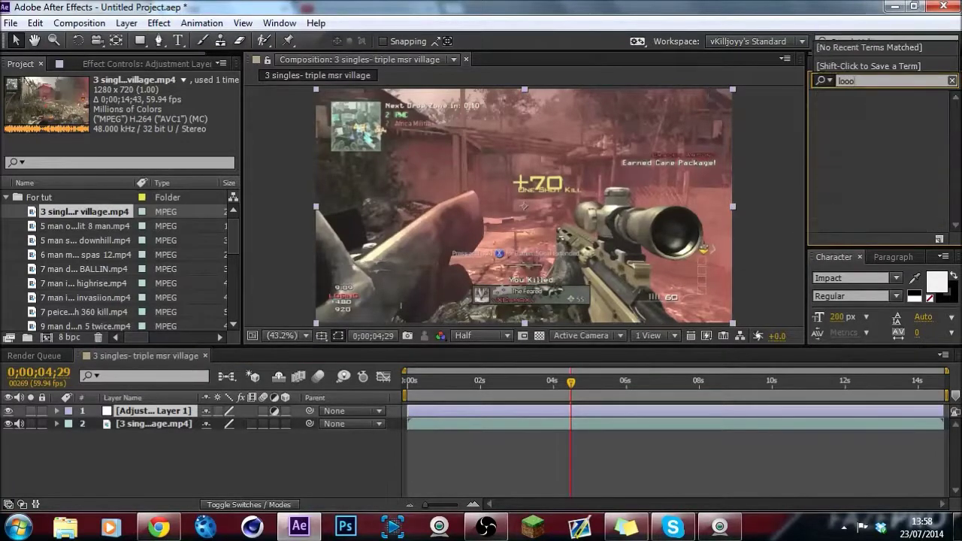
key("BackSpace")
type("ks")
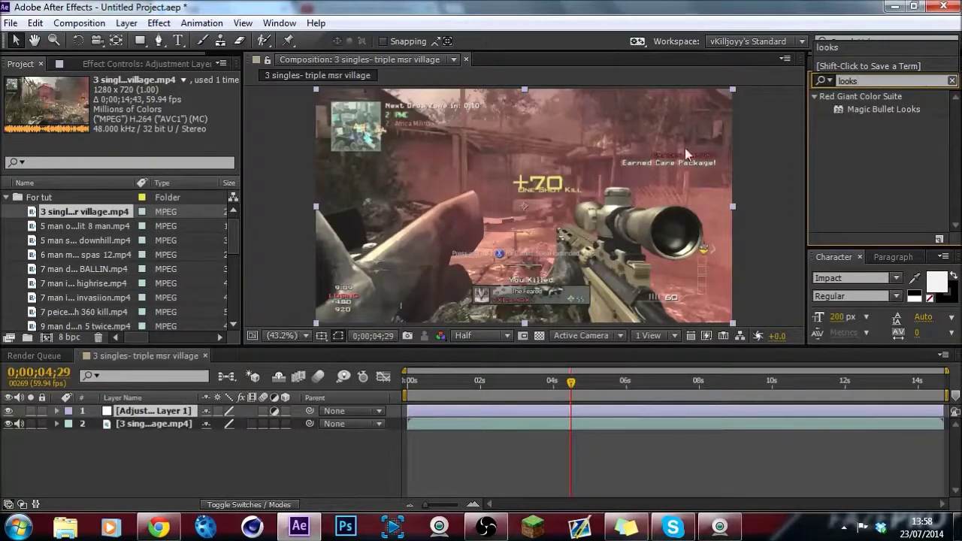
double_click(845, 109)
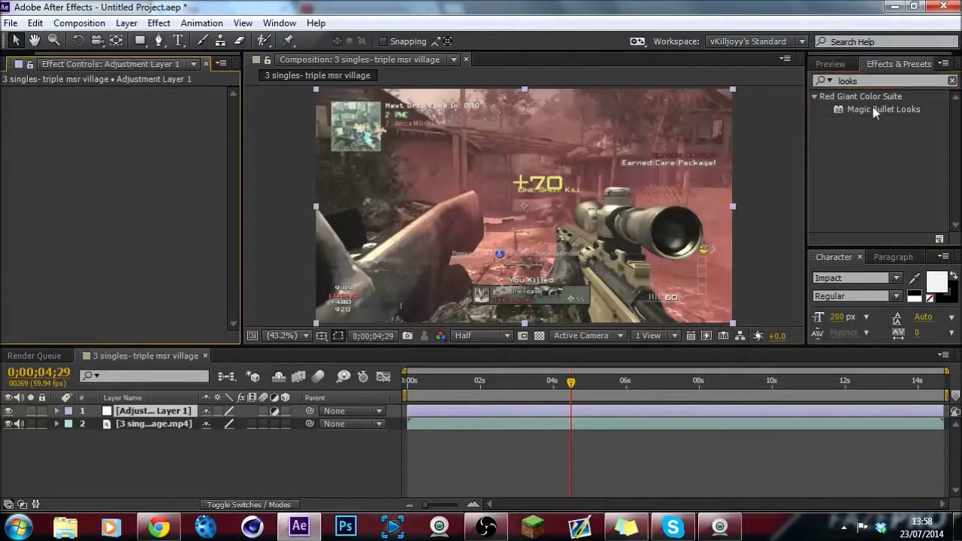
Step: Drag Magic Bullet Looks onto Adjustment Layer 1 and open its editor with Edit...
left_click(905, 109)
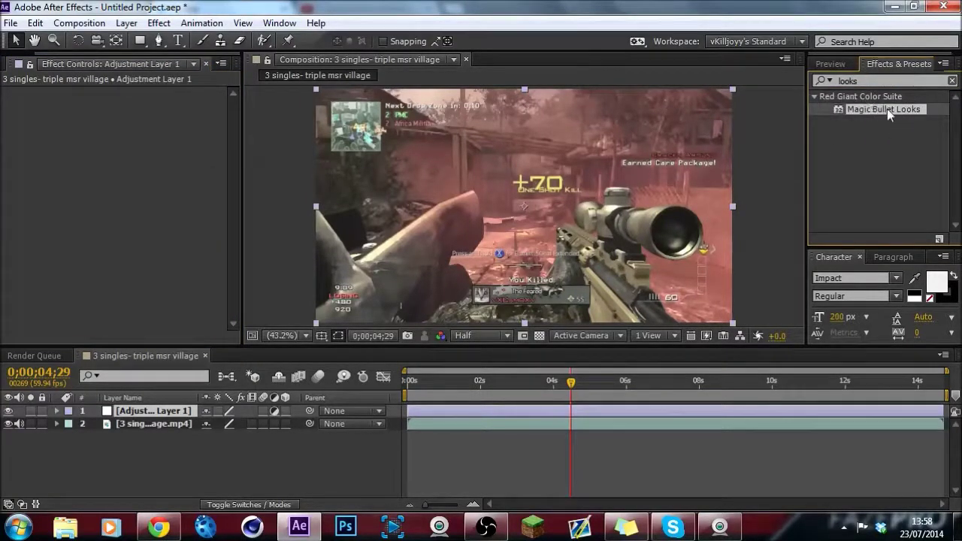
left_click_drag(888, 111, 159, 414)
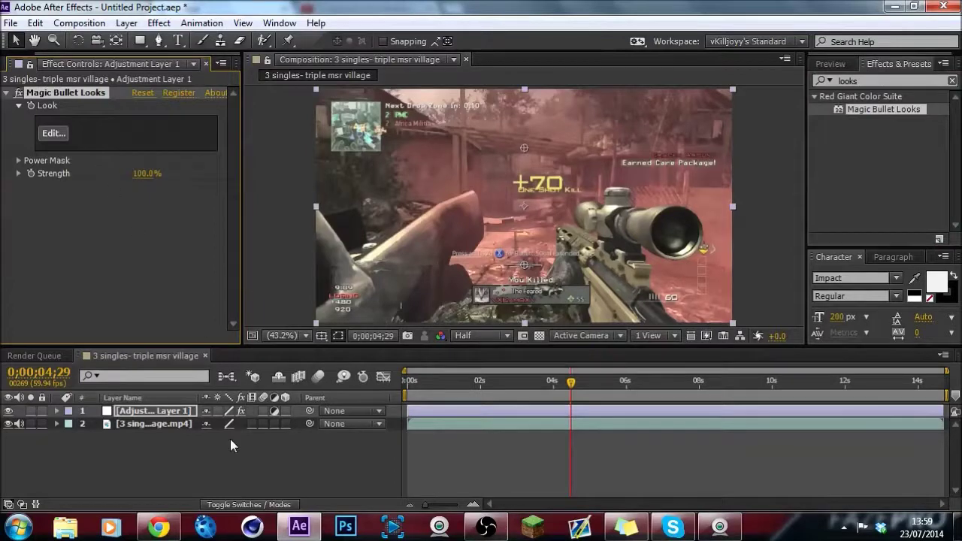
left_click(238, 475)
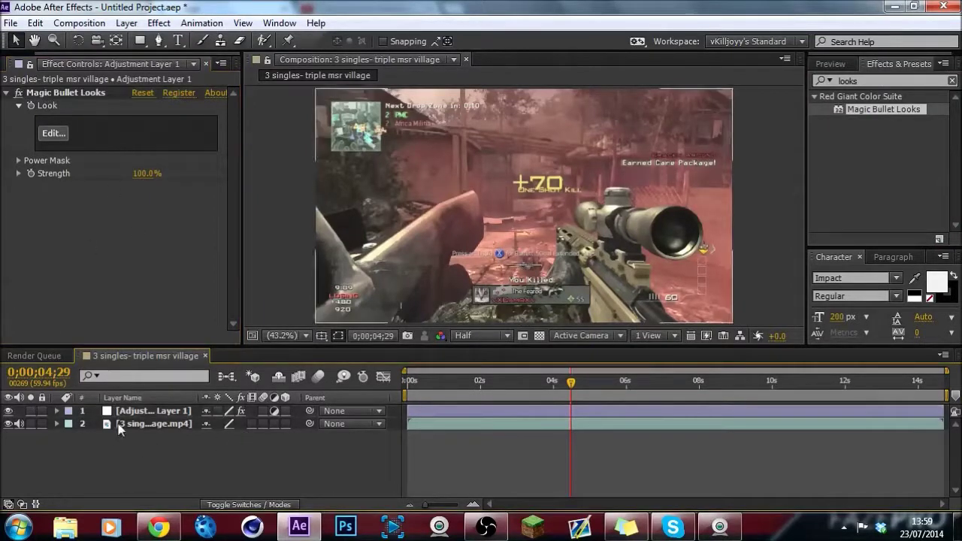
left_click(135, 411)
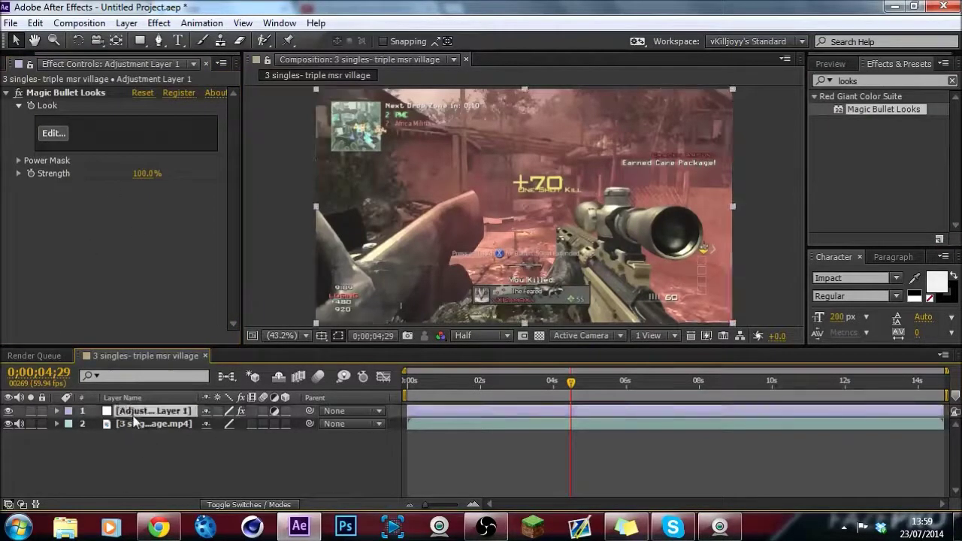
left_click(49, 133)
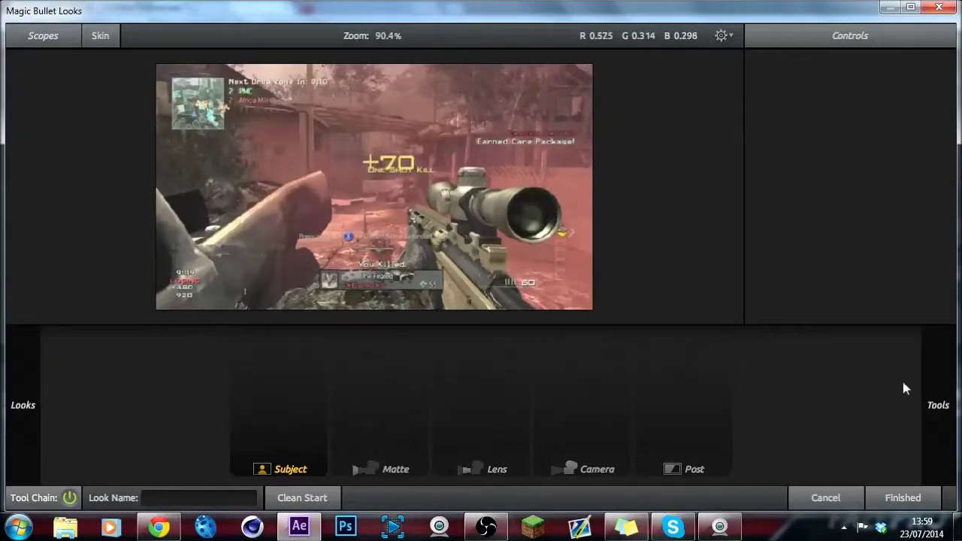
Step: Add a Hue/Saturation tool to the Subject stage and try saturation at 60%
mouse_move(951, 410)
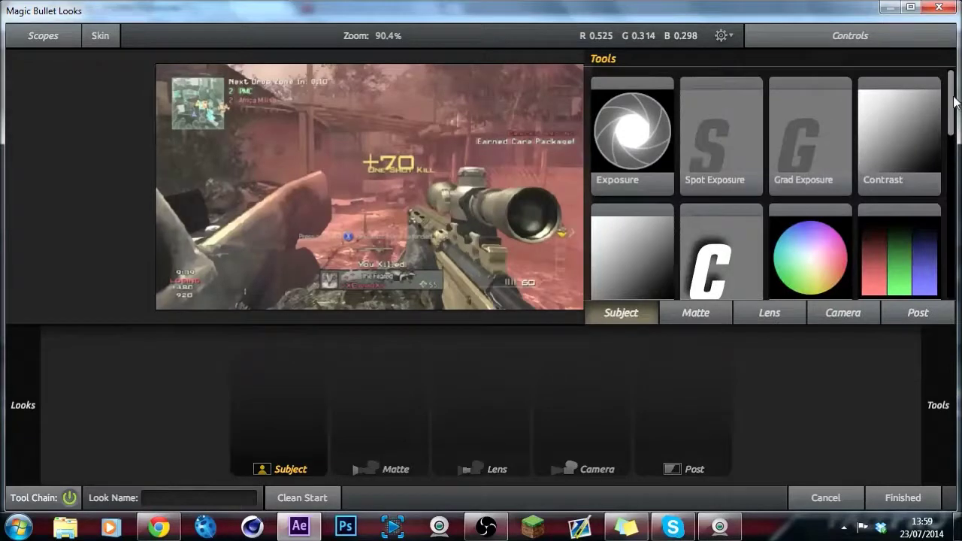
scroll(954, 101, "down", 1)
left_click_drag(820, 190, 302, 216)
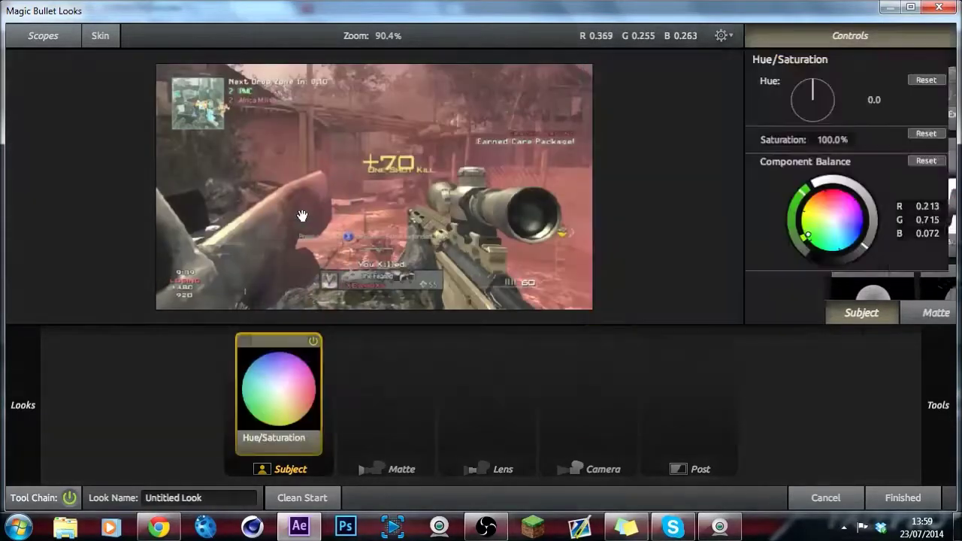
left_click_drag(830, 140, 832, 152)
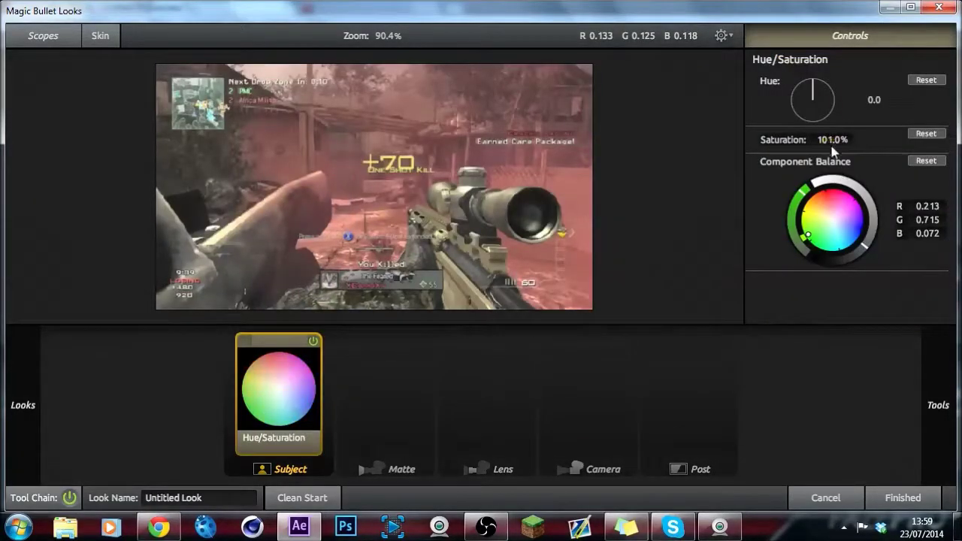
left_click(830, 141)
type("60")
key("Return")
Step: Settle saturation at 65% and centre Component Balance to a neutral 0.333
left_click(831, 141)
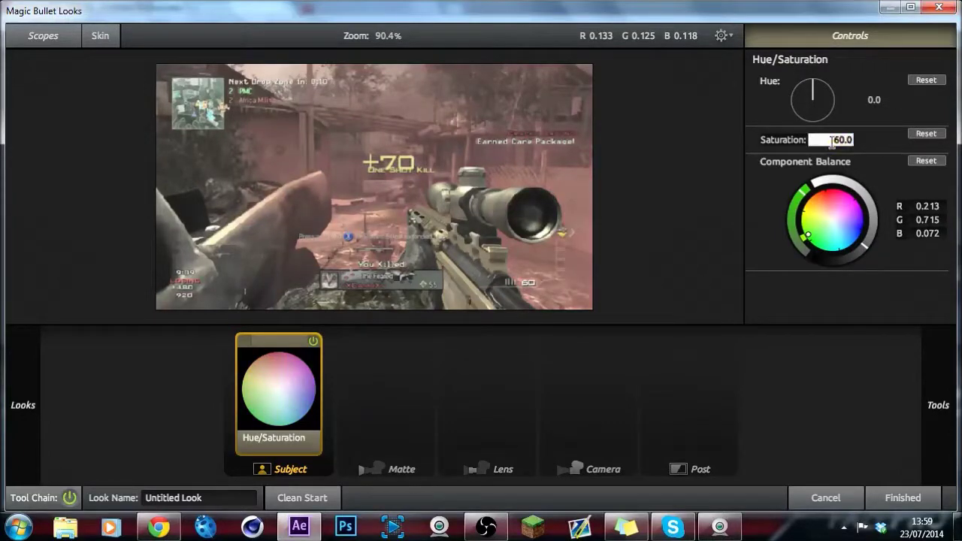
key("Return")
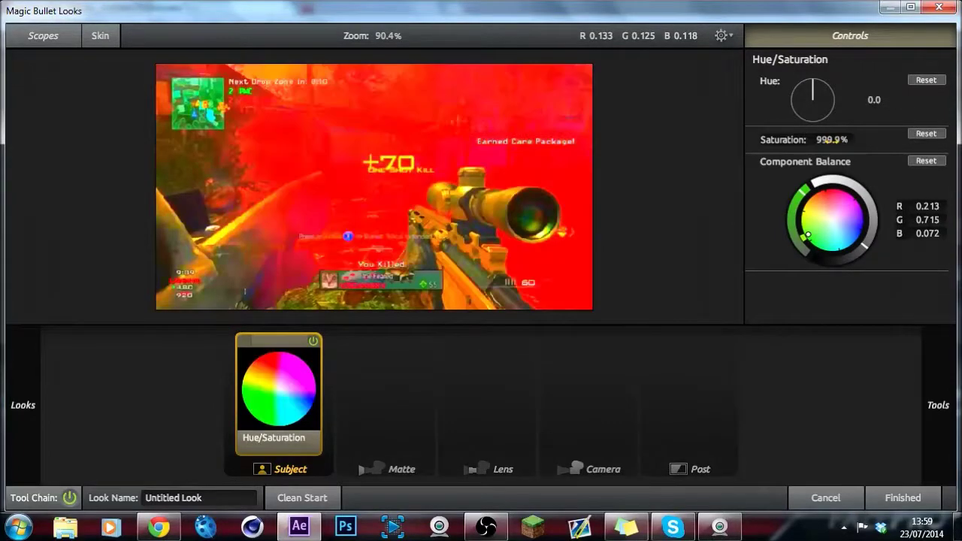
left_click(832, 140)
type("65")
key("Return")
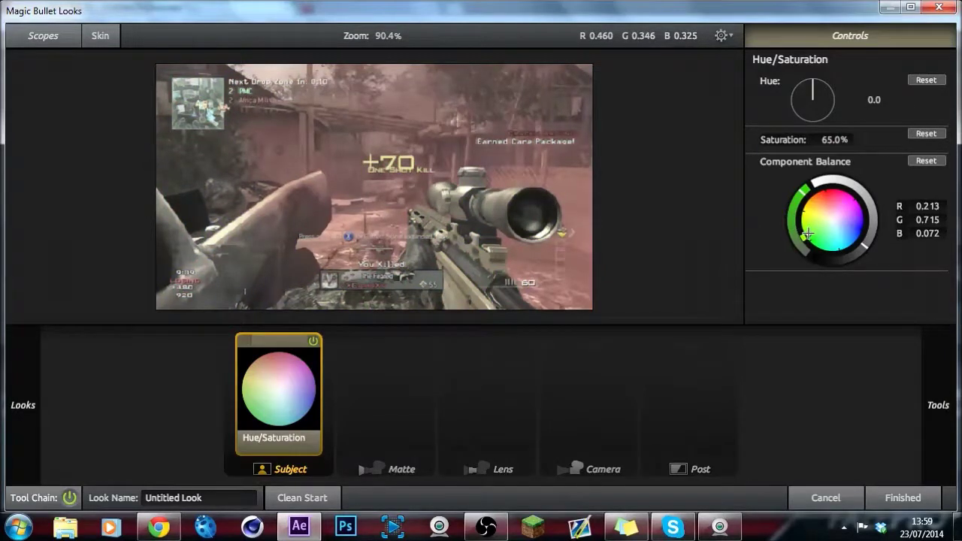
left_click_drag(808, 236, 832, 219)
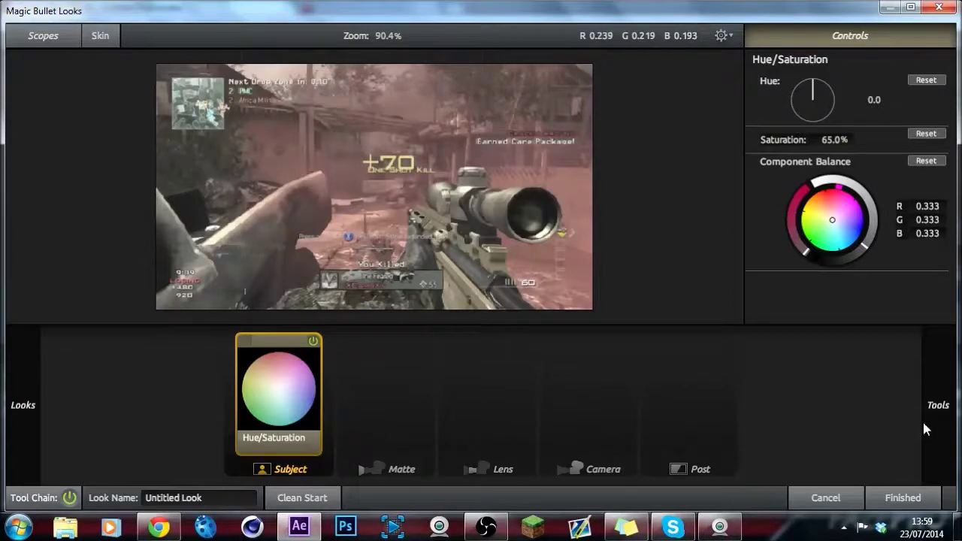
mouse_move(933, 410)
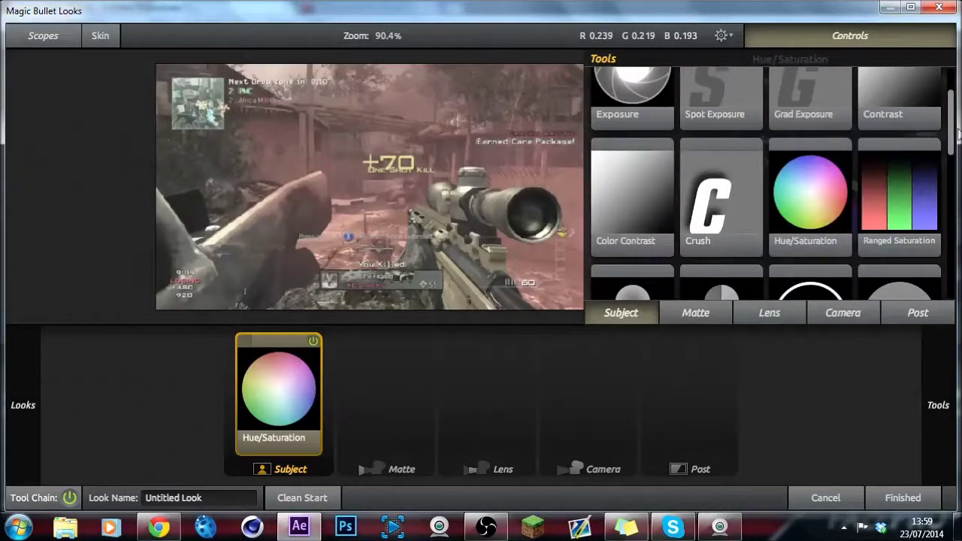
Step: Add Curves to the Camera stage and set its Contrast to +0.600
scroll(815, 226, "down", 4)
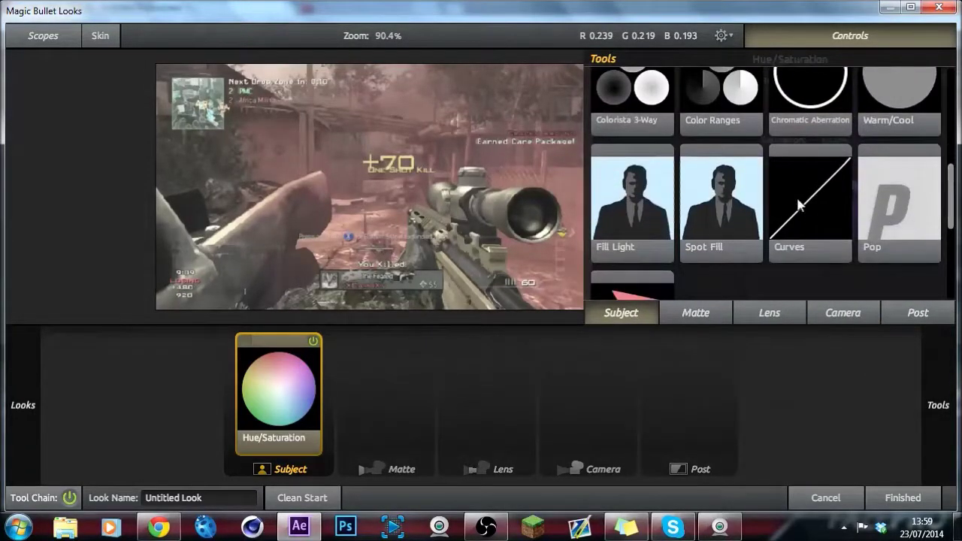
left_click_drag(799, 206, 587, 389)
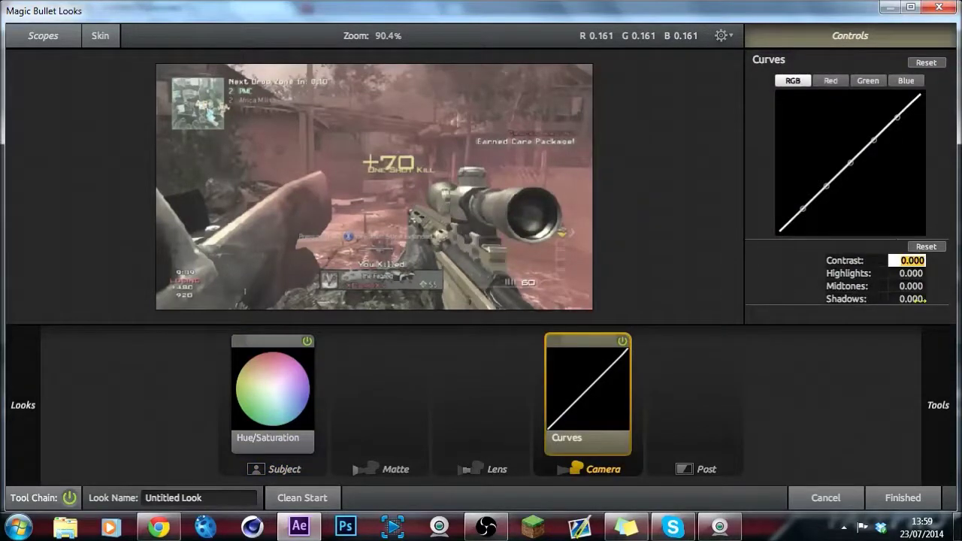
type(".75")
key("Return")
left_click(919, 261)
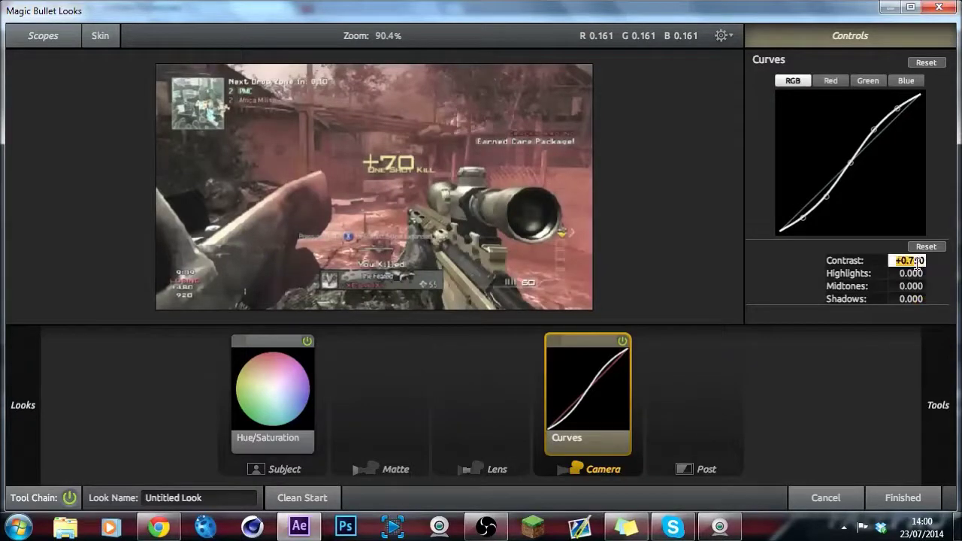
type("0")
mouse_move(951, 264)
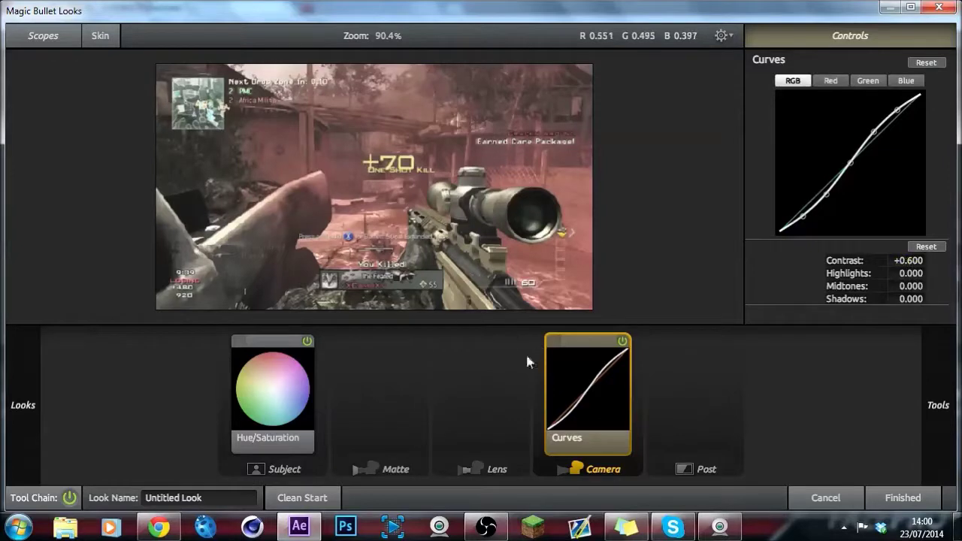
Step: Toggle the Curves tool off and on to compare the image with and without contrast
left_click(624, 342)
left_click(624, 343)
left_click(624, 342)
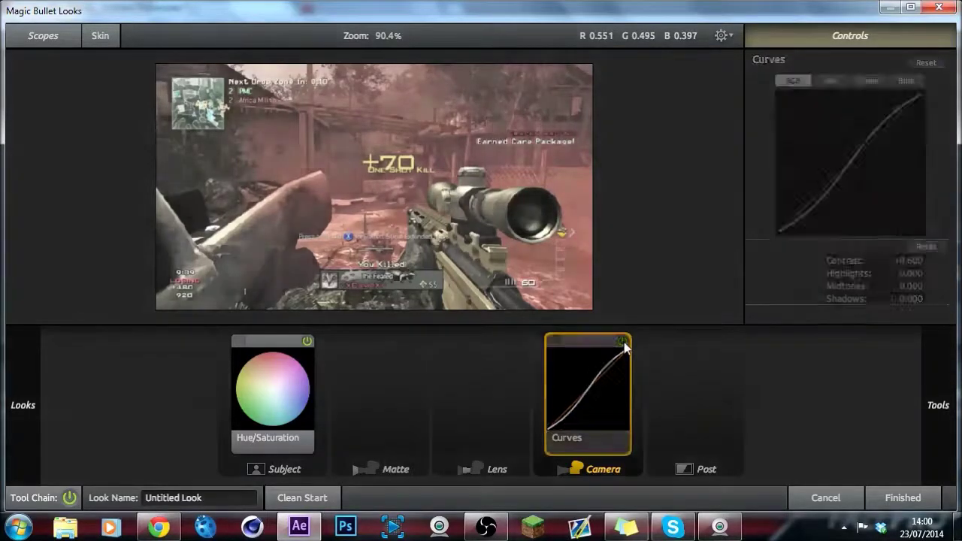
left_click(624, 342)
mouse_move(956, 344)
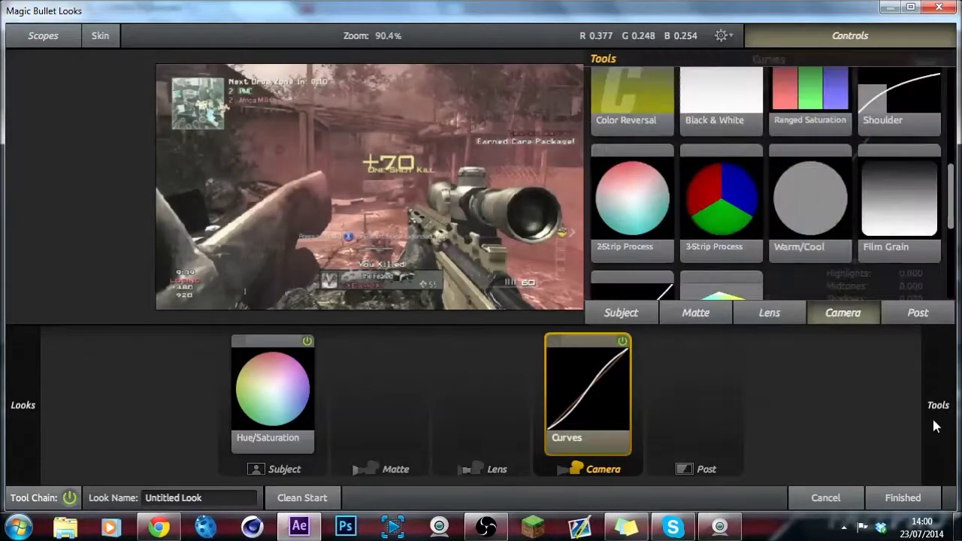
left_click_drag(951, 215, 953, 144)
scroll(910, 277, "down", 5)
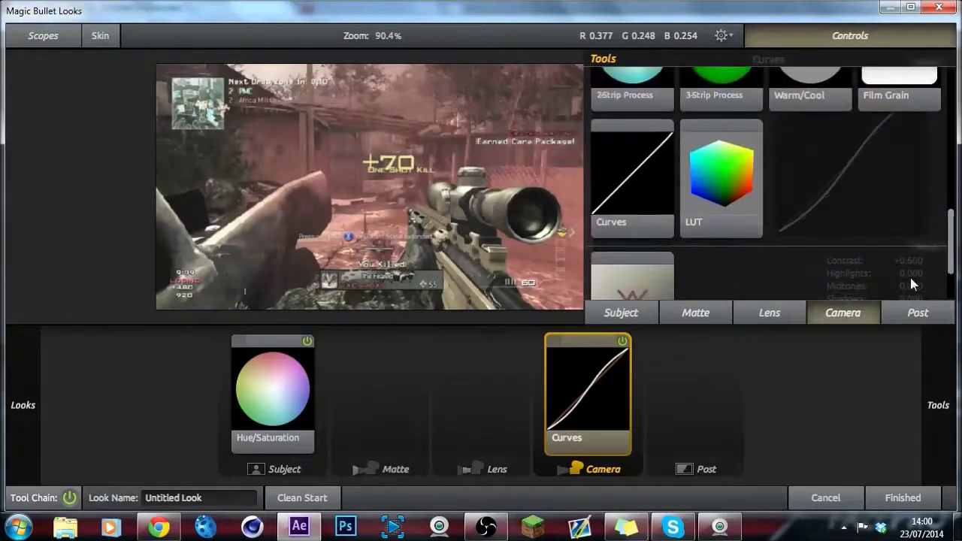
left_click(770, 314)
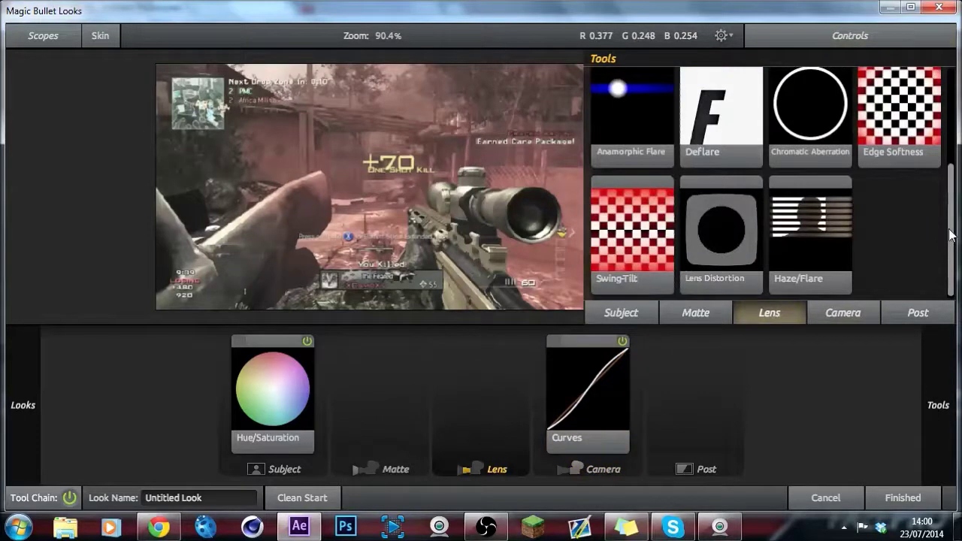
Step: Add a Vignette to the Lens stage and set its Spread to 1
left_click_drag(949, 234, 450, 196)
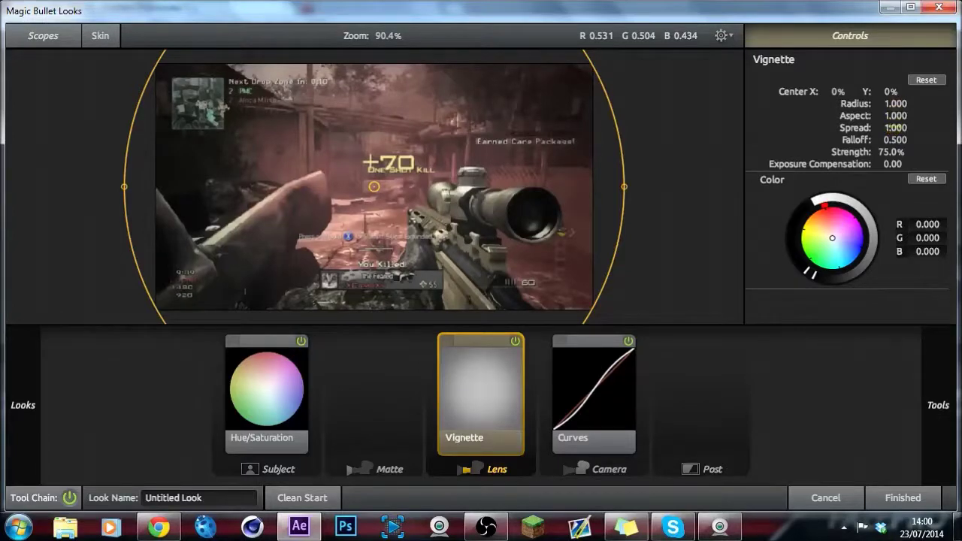
left_click(895, 128)
key("BackSpace")
type("1.25")
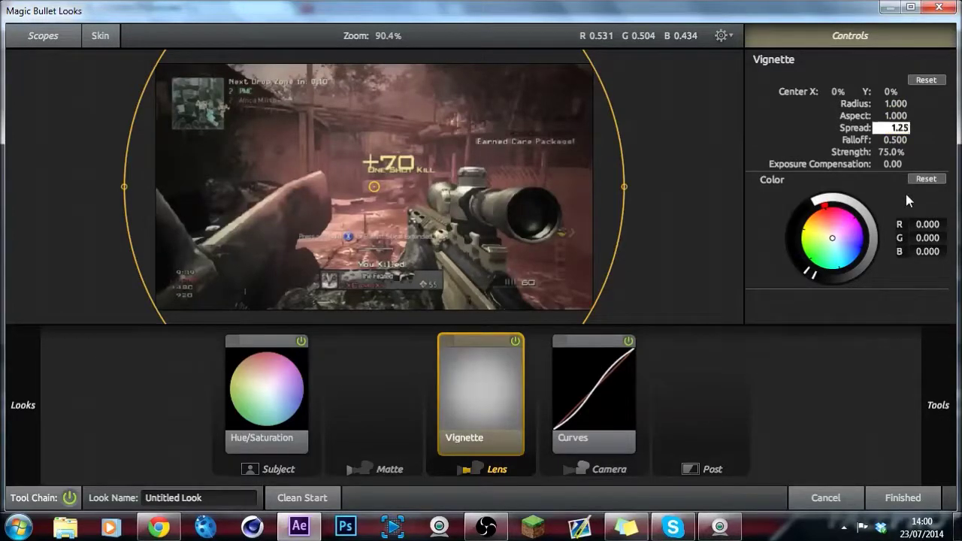
key("Return")
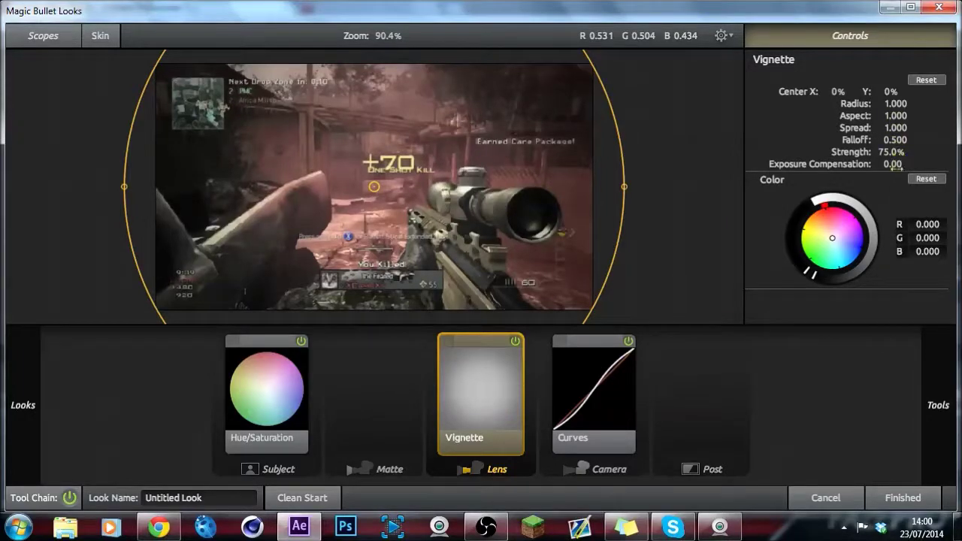
Step: Set the vignette Radius to 1.250 and Aspect to 1.000 for a round shape
left_click(895, 117)
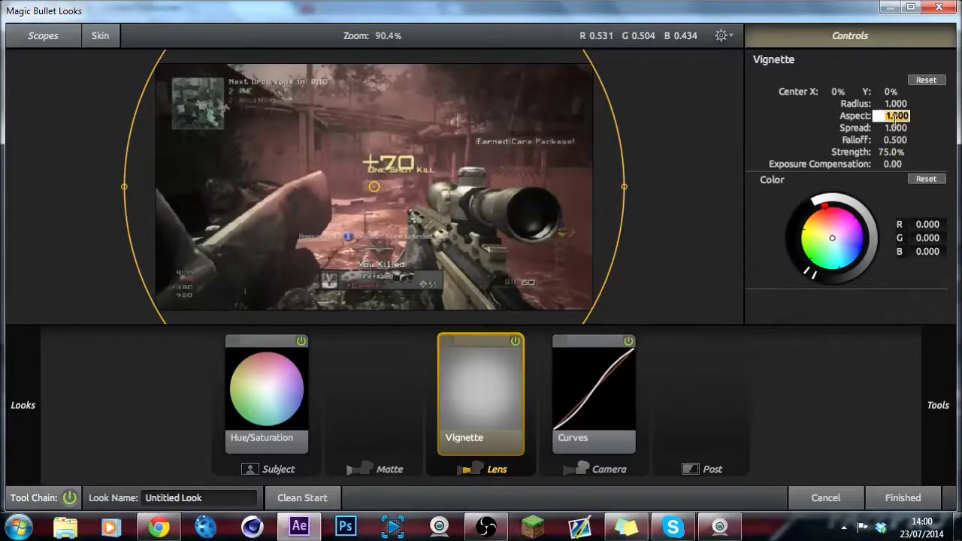
key("BackSpace")
type("1.25")
key("Return")
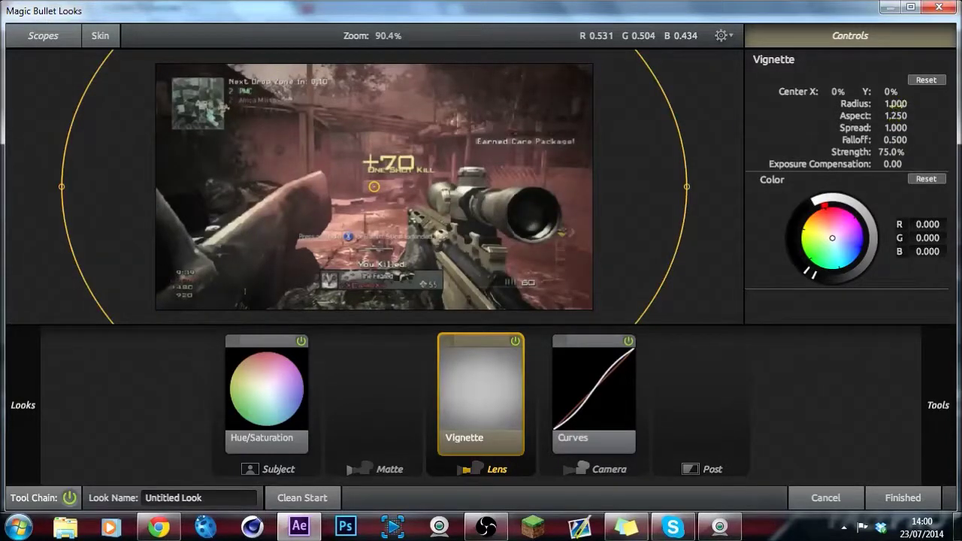
left_click(895, 104)
type("1.25")
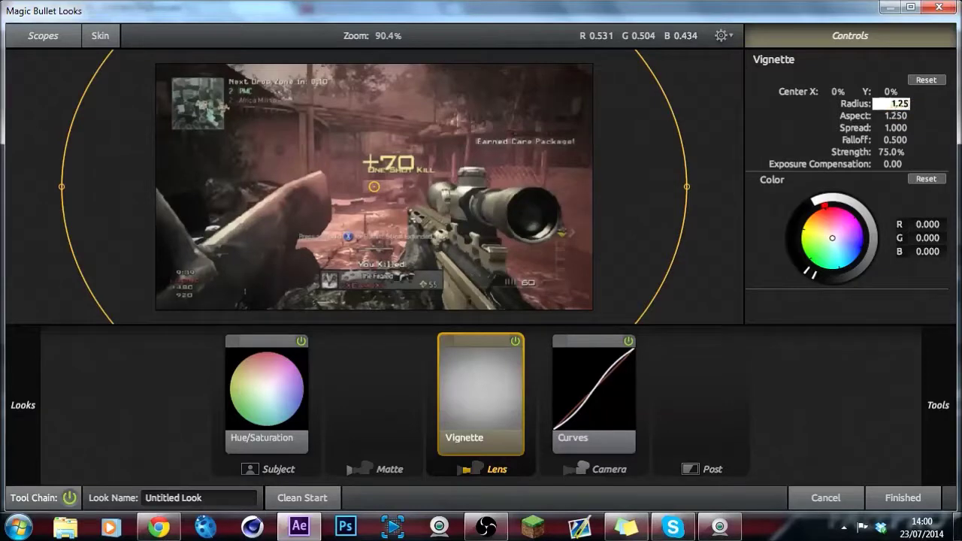
key("Return")
type("1")
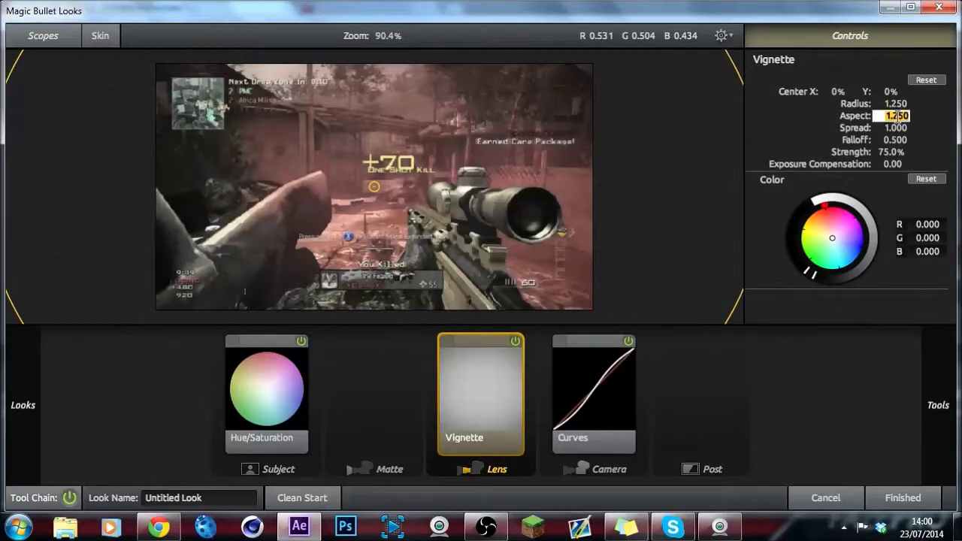
key("Return")
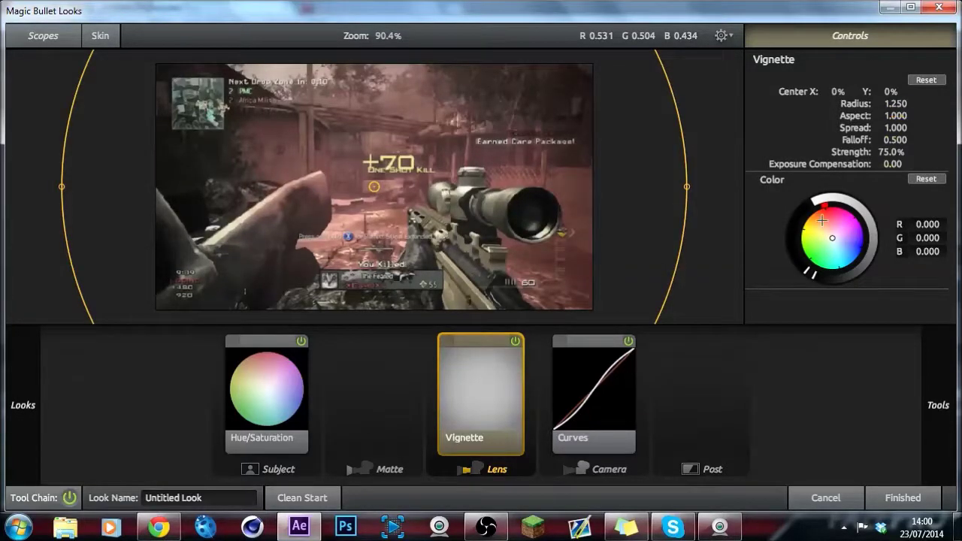
Step: Brighten the vignette colour to 1.383 and set its falloff to 0.250
mouse_move(825, 201)
left_mouse_down()
mouse_move(798, 222)
mouse_move(795, 260)
mouse_move(792, 249)
mouse_move(796, 259)
mouse_move(872, 218)
left_mouse_up()
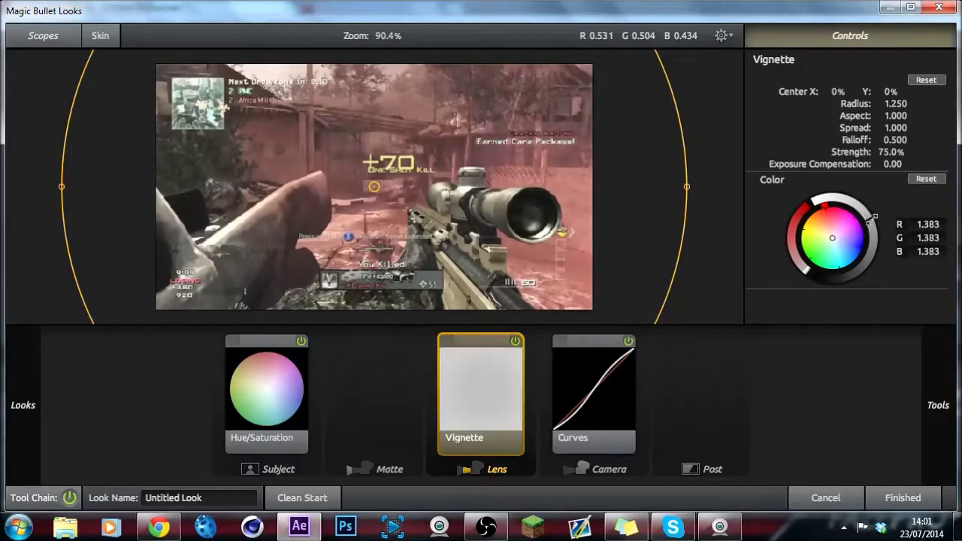
left_click(889, 141)
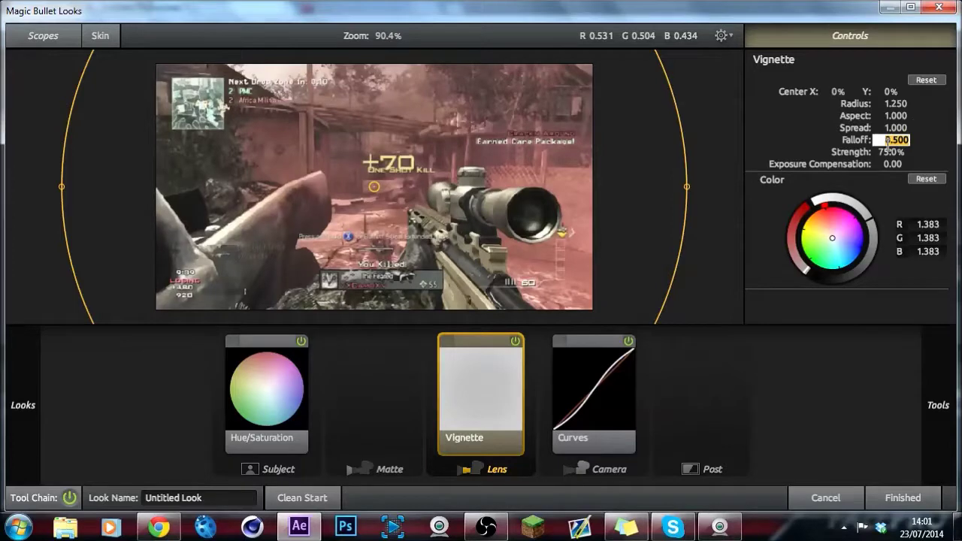
key("BackSpace")
key("Return")
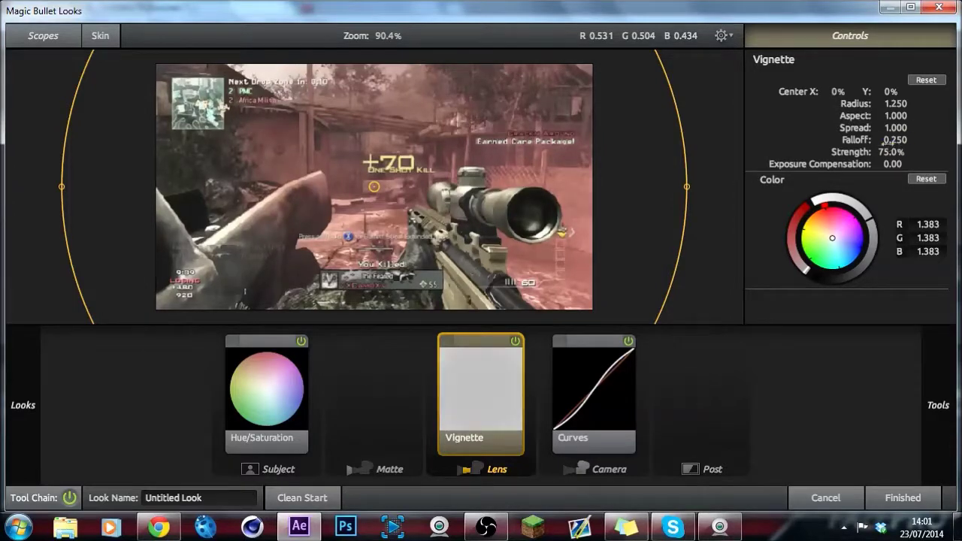
Step: Toggle the vignette off and on repeatedly to compare, leaving it on
left_click(515, 342)
left_click(515, 341)
left_click(515, 341)
left_click(515, 341)
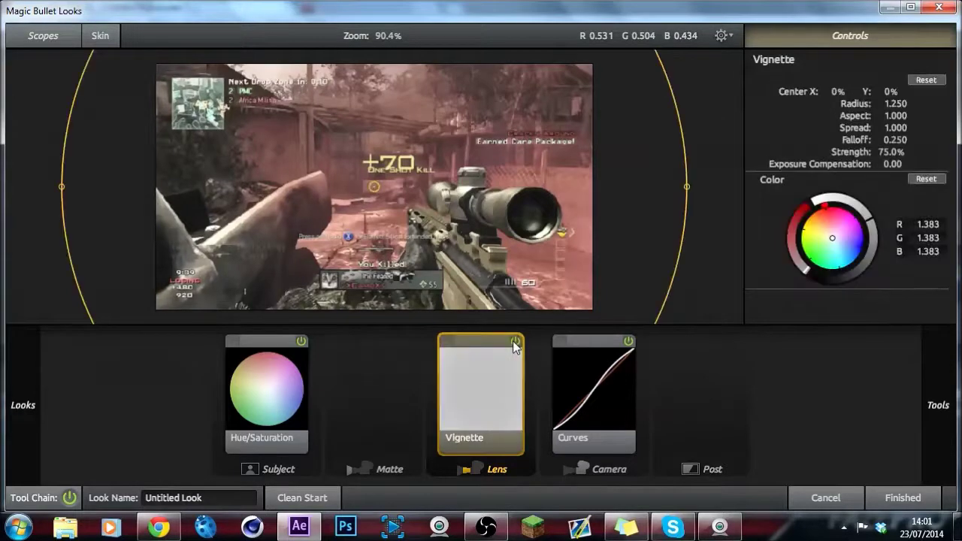
left_click(515, 341)
left_click(515, 341)
left_click(515, 342)
left_click(515, 342)
left_click(515, 341)
left_click(515, 341)
left_click(515, 342)
left_click(515, 341)
left_click(515, 341)
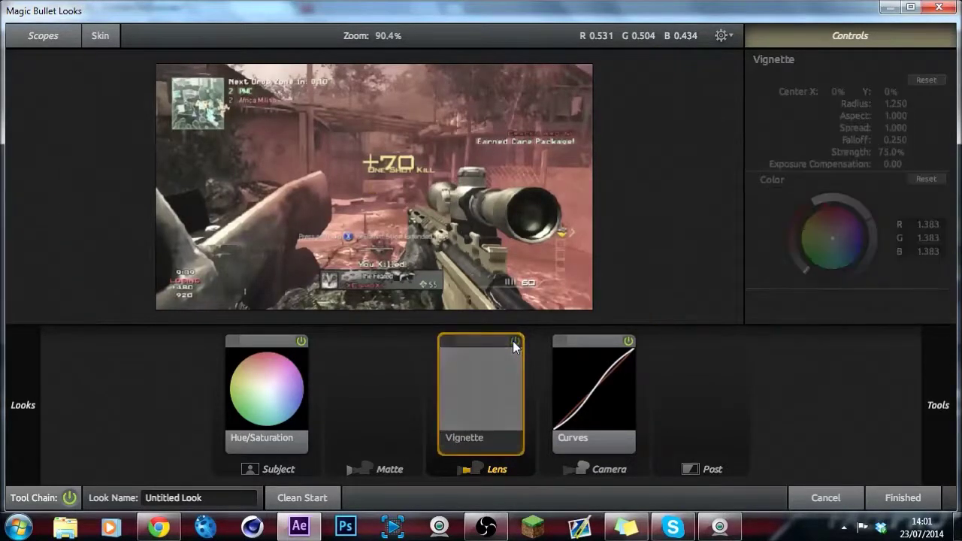
left_click(515, 341)
Step: Reselect the vignette and raise its strength to 90%
left_click(707, 370)
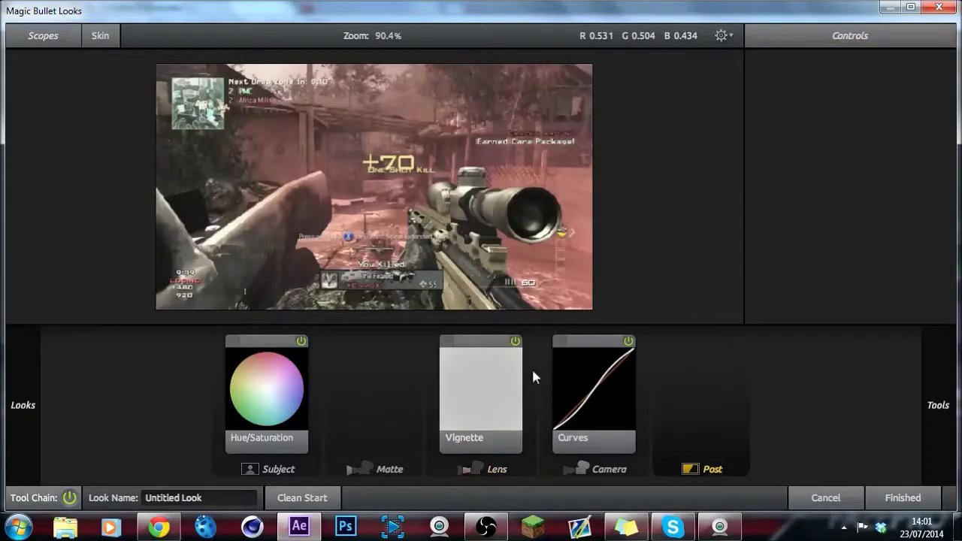
left_click(477, 379)
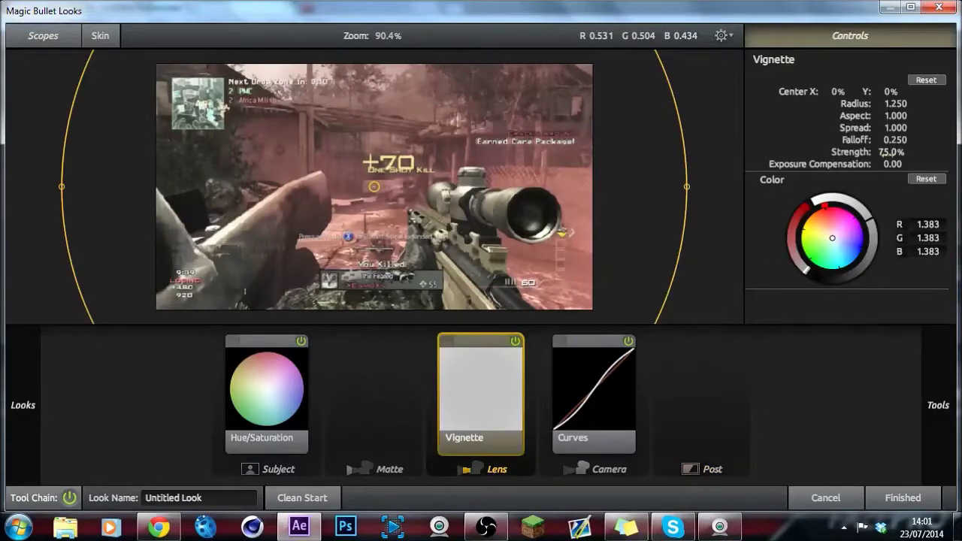
left_click(888, 152)
type("90")
key("Return")
mouse_move(933, 401)
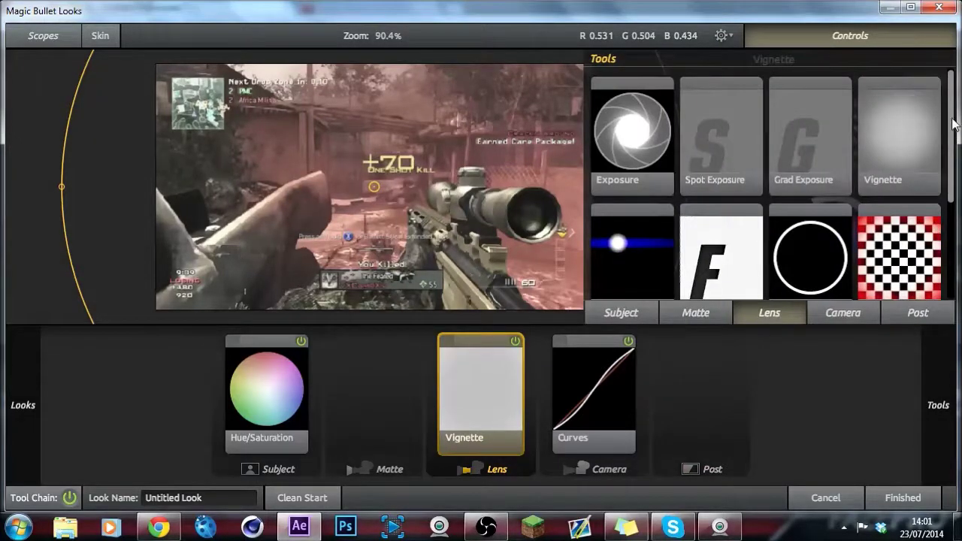
Step: Browse the camera and subject tool stages and add a Pop tool to the Subject stage
scroll(953, 124, "down", 3)
scroll(954, 125, "up", 3)
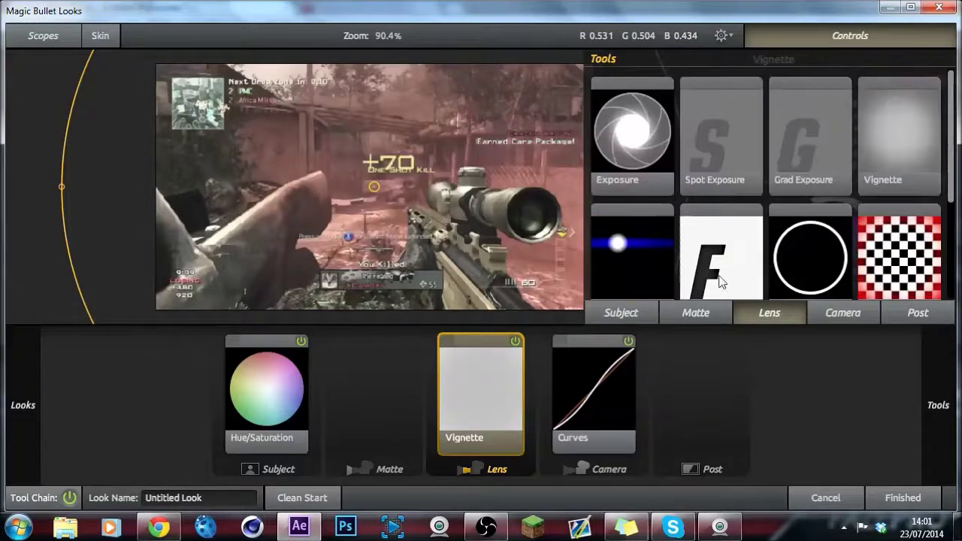
left_click(841, 316)
scroll(954, 127, "down", 5)
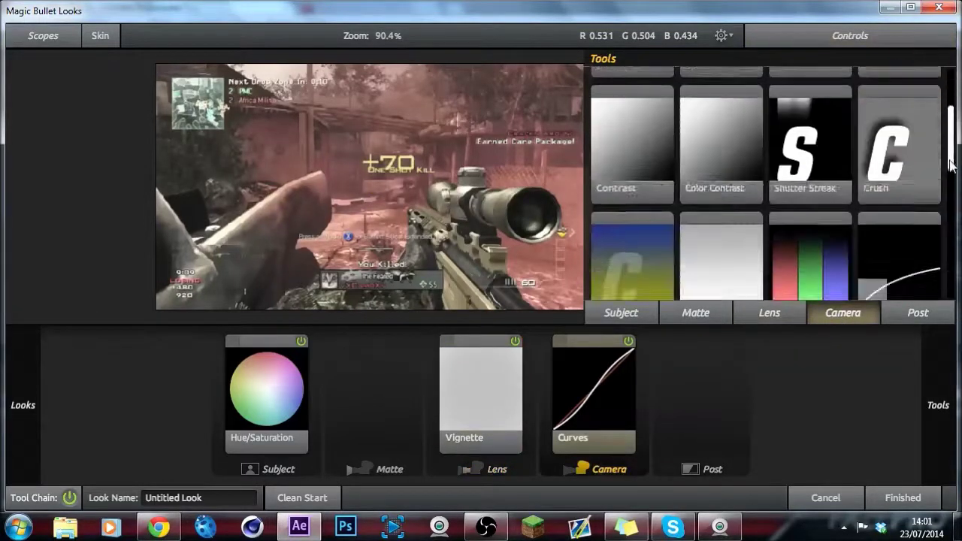
left_click(642, 314)
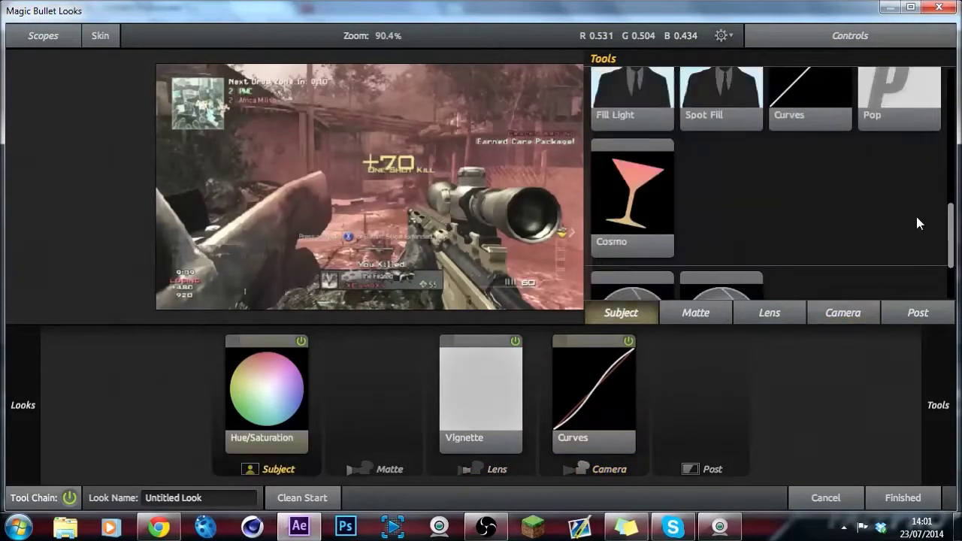
scroll(915, 212, "up", 2)
left_click_drag(915, 158, 310, 223)
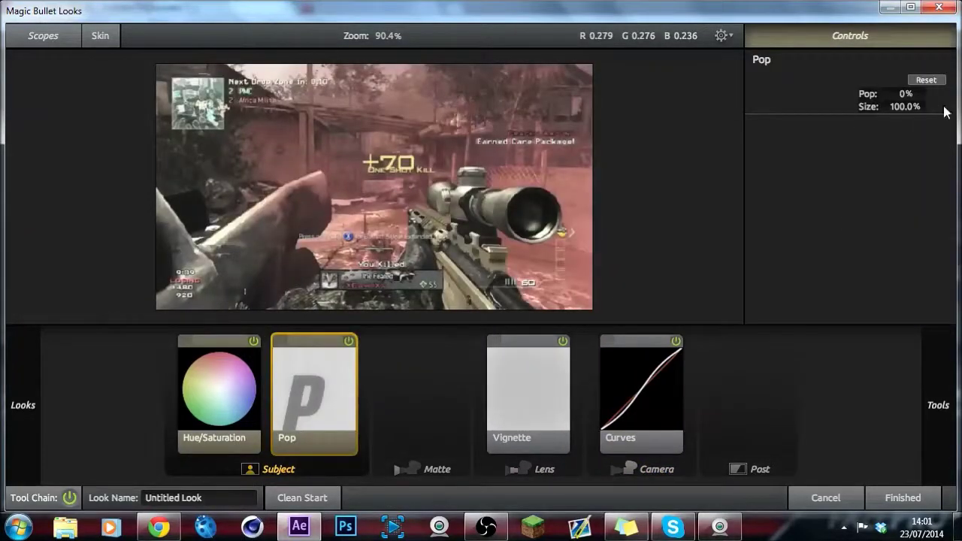
Step: Set Pop strength to +50% and toggle it off and on to compare
left_click(902, 94)
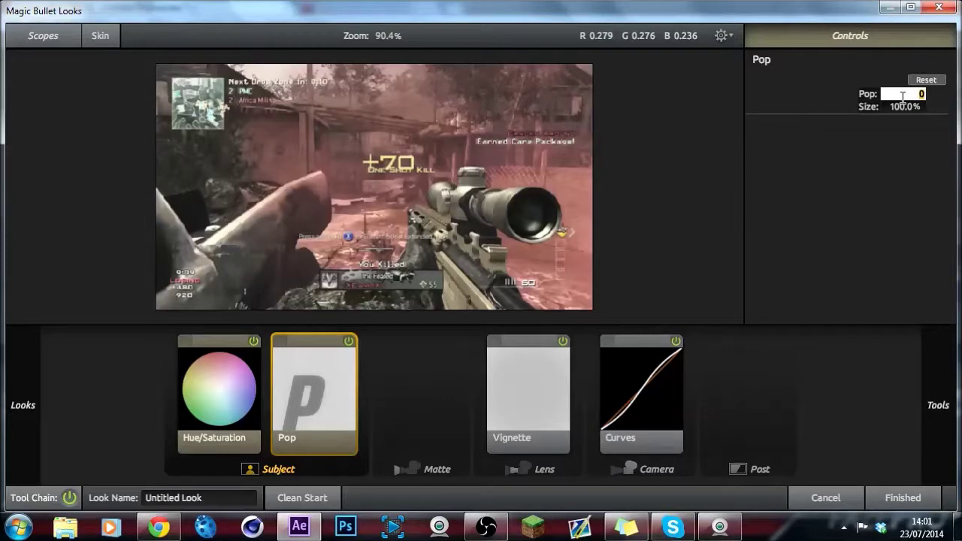
type("50")
key("Return")
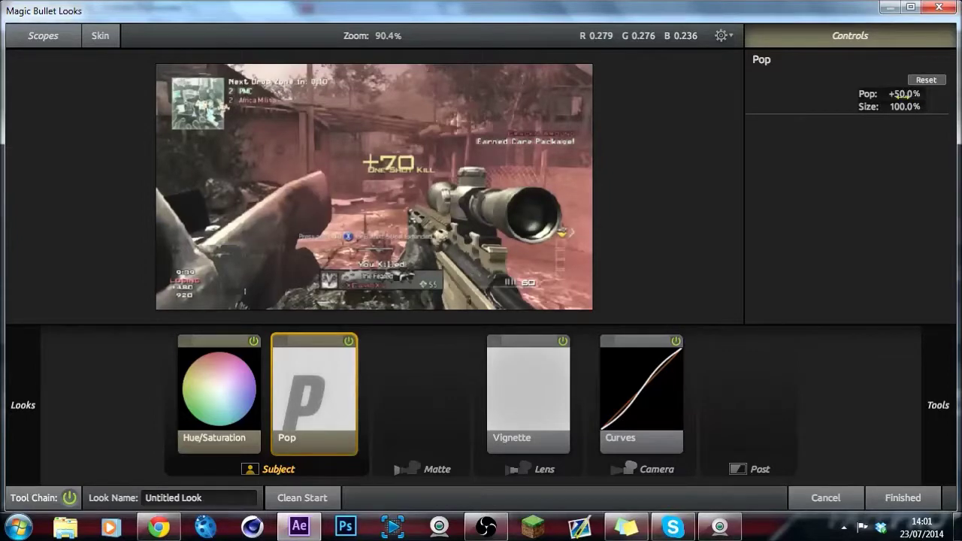
left_click(349, 341)
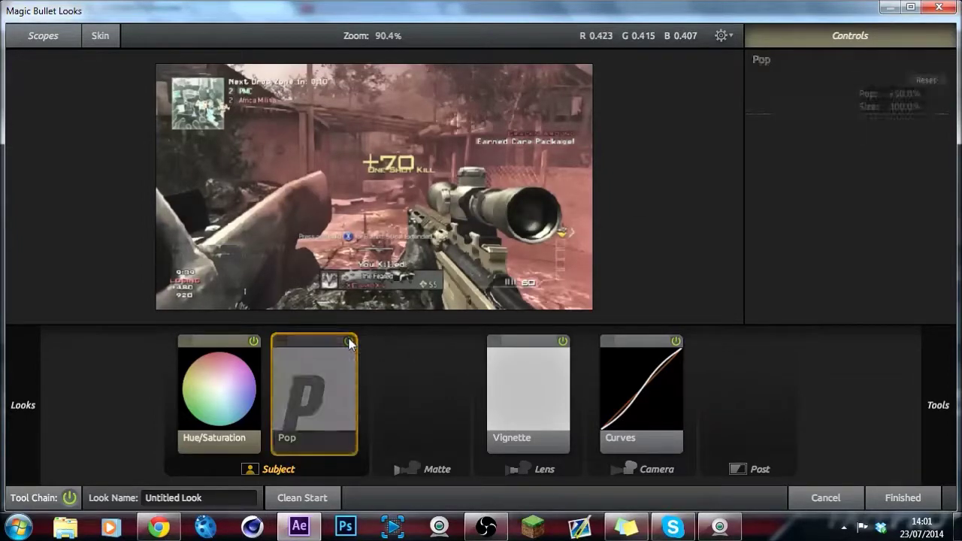
left_click(349, 341)
key("ctrl+plus")
key("ctrl+plus")
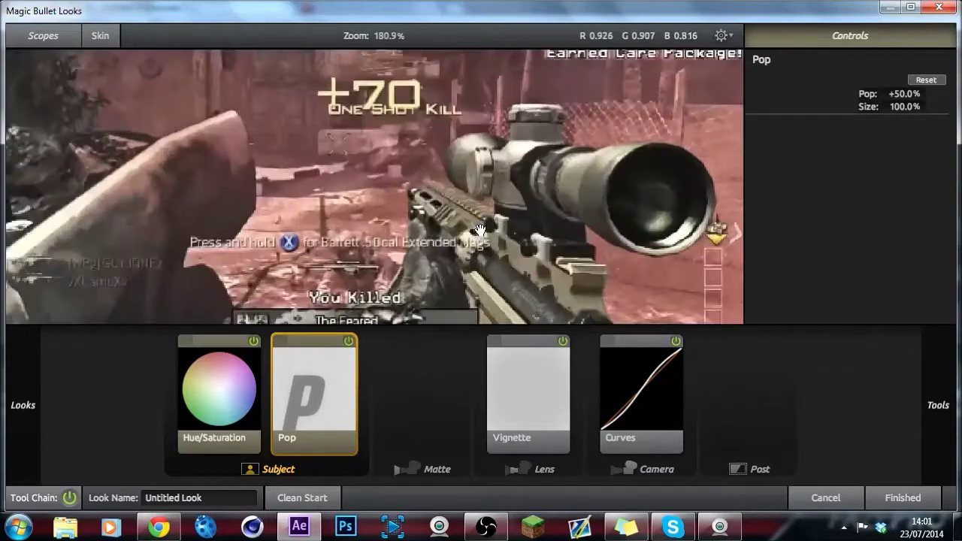
left_click(349, 342)
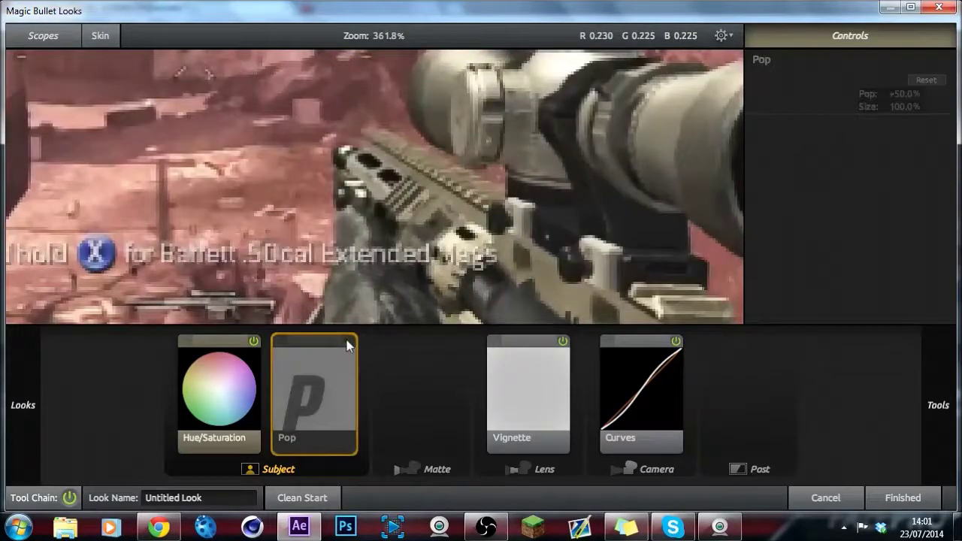
left_click(349, 342)
double_click(351, 343)
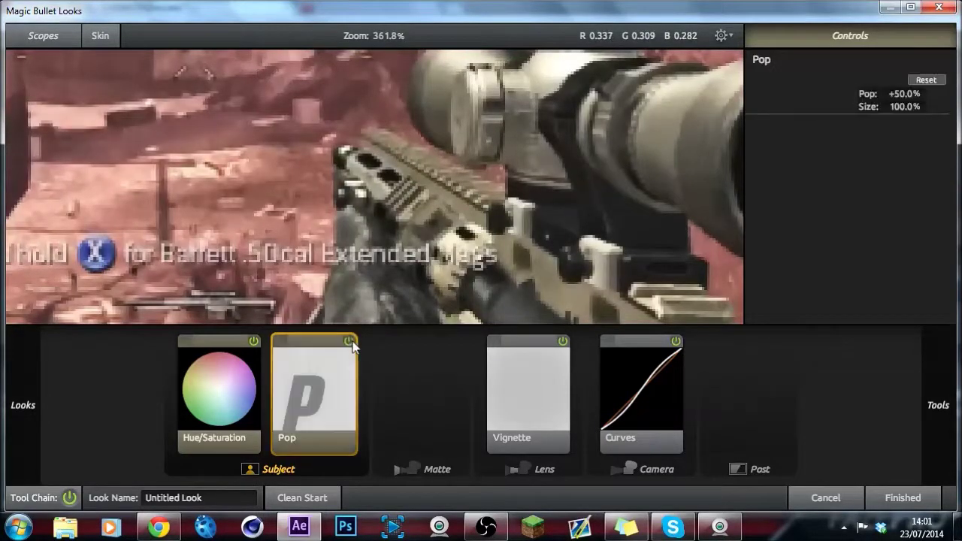
Step: Apply the finished look and return to After Effects
scroll(350, 299, "down", 5)
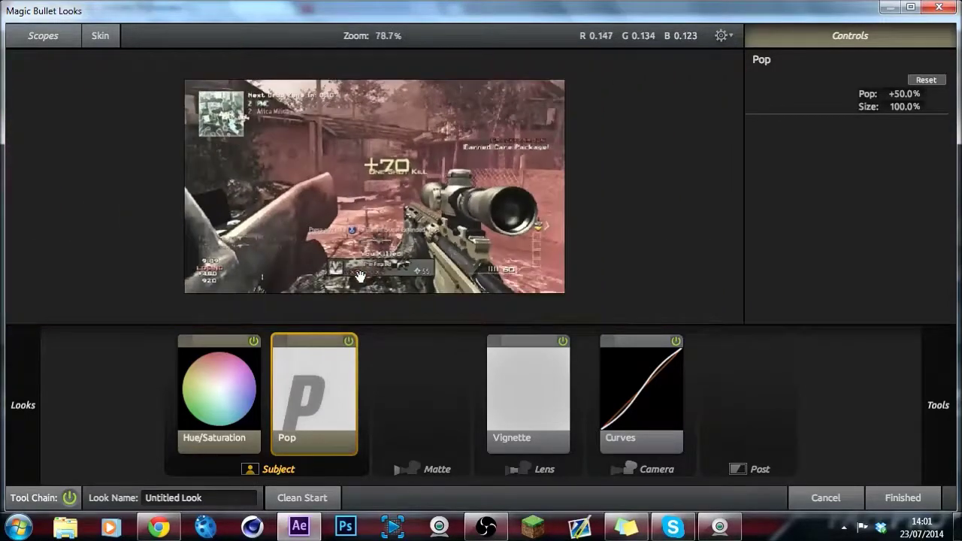
scroll(360, 277, "up", 1)
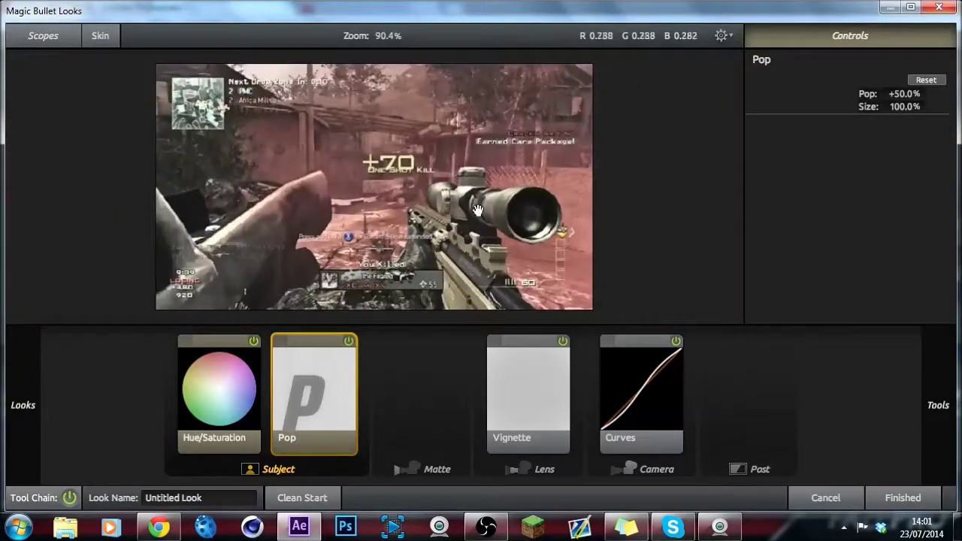
left_click(906, 499)
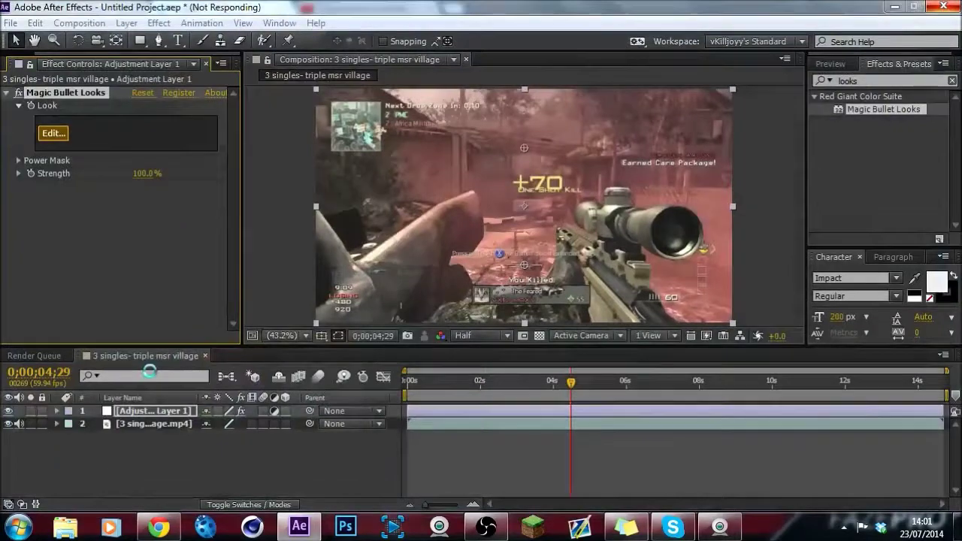
Step: Rename the graded adjustment layer to 5
right_click(142, 412)
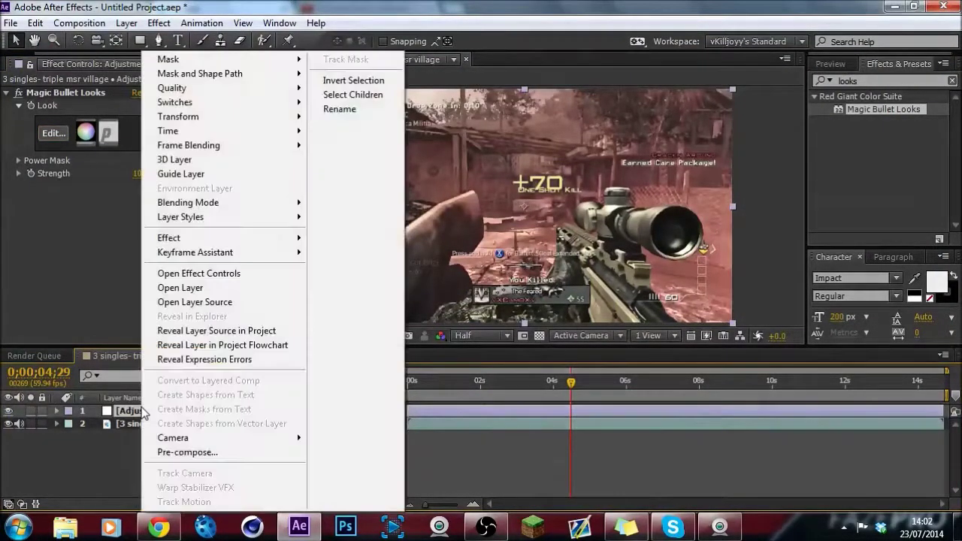
left_click(349, 112)
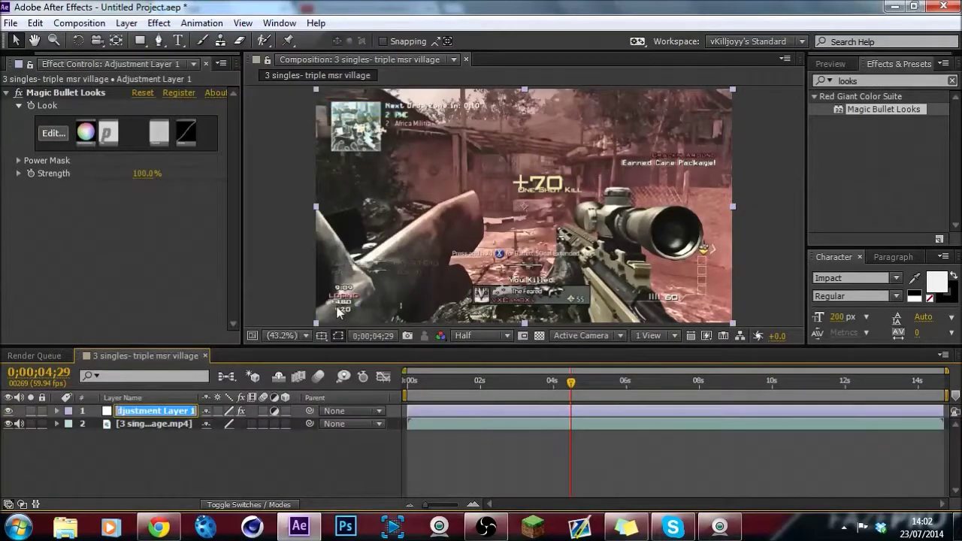
type("5")
key("Return")
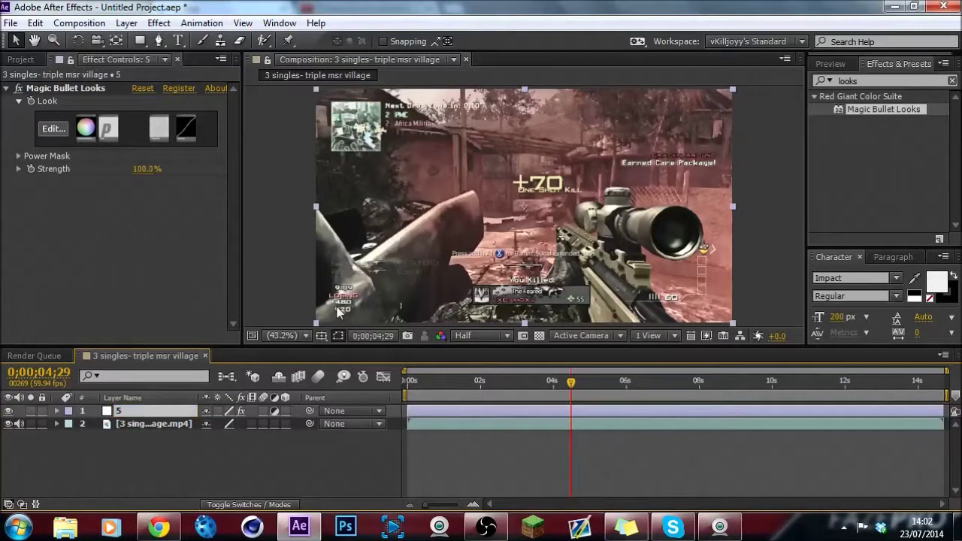
Step: Toggle the graded layer's visibility to compare, then move the playhead to 0;00;04;35
left_click(206, 487)
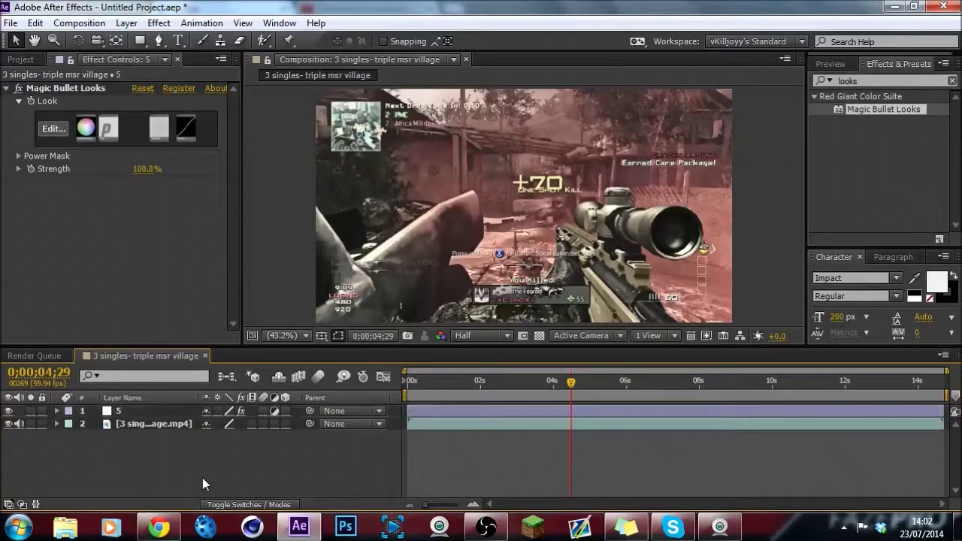
left_click(9, 412)
left_click(9, 412)
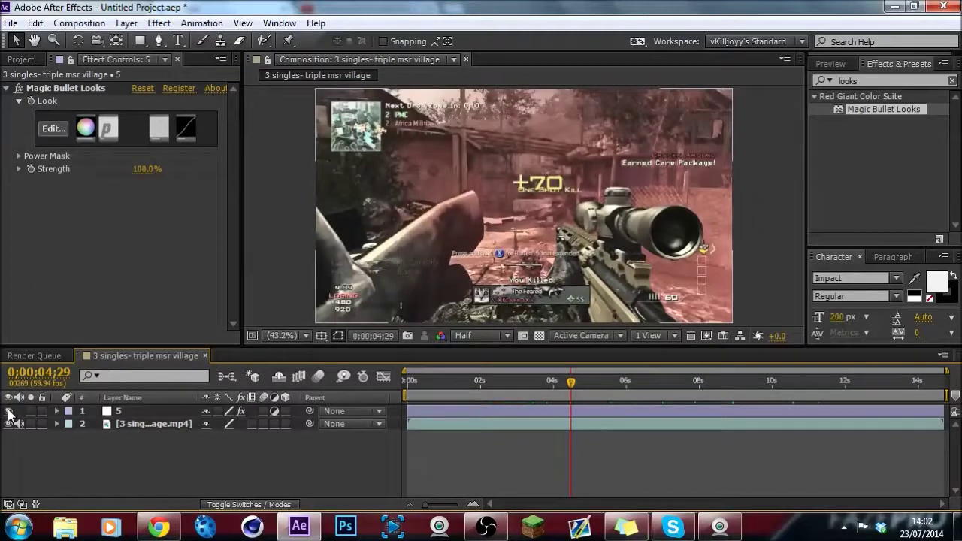
left_click(9, 412)
left_click(9, 412)
left_click(586, 384)
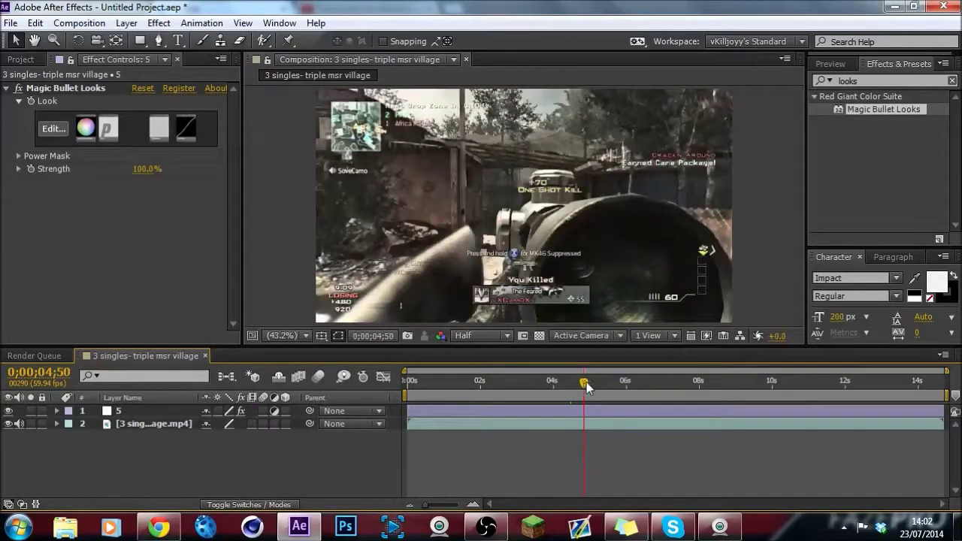
left_click_drag(588, 382, 575, 383)
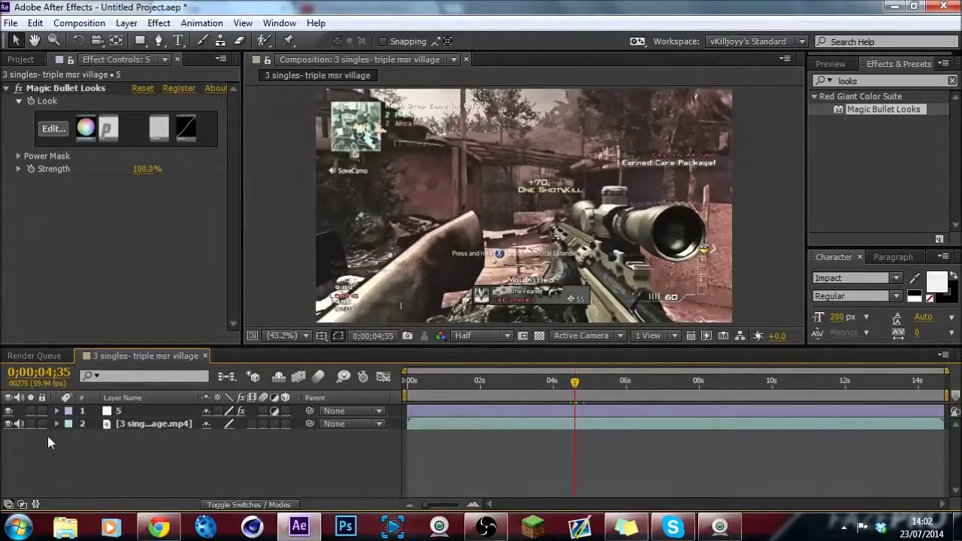
Step: Add a new adjustment layer on top and rename it 4
key("ctrl+alt+y")
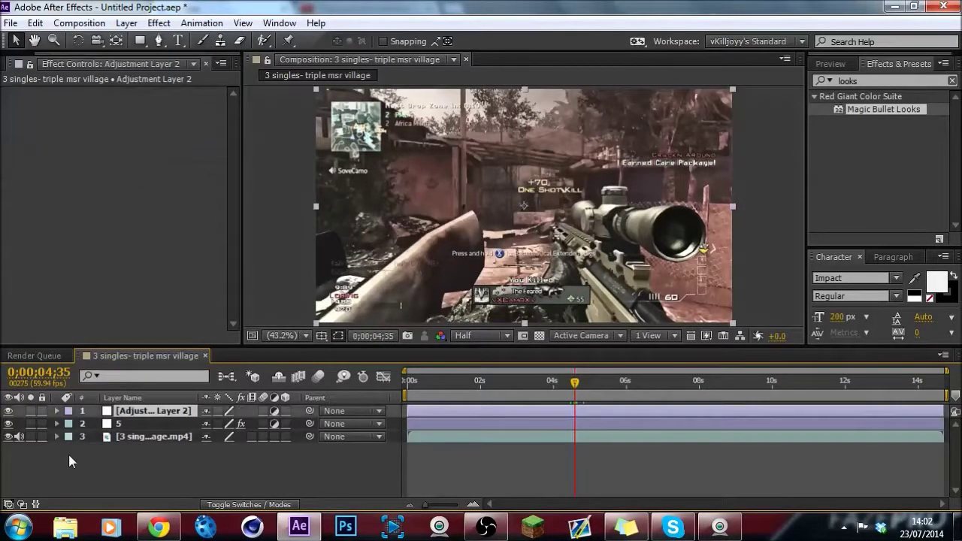
right_click(122, 412)
left_click(329, 118)
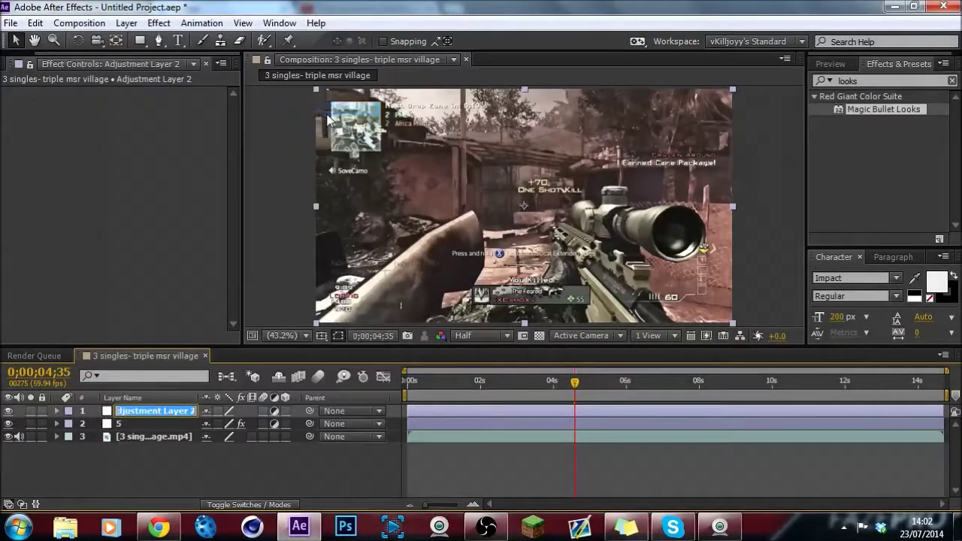
type("4")
key("Return")
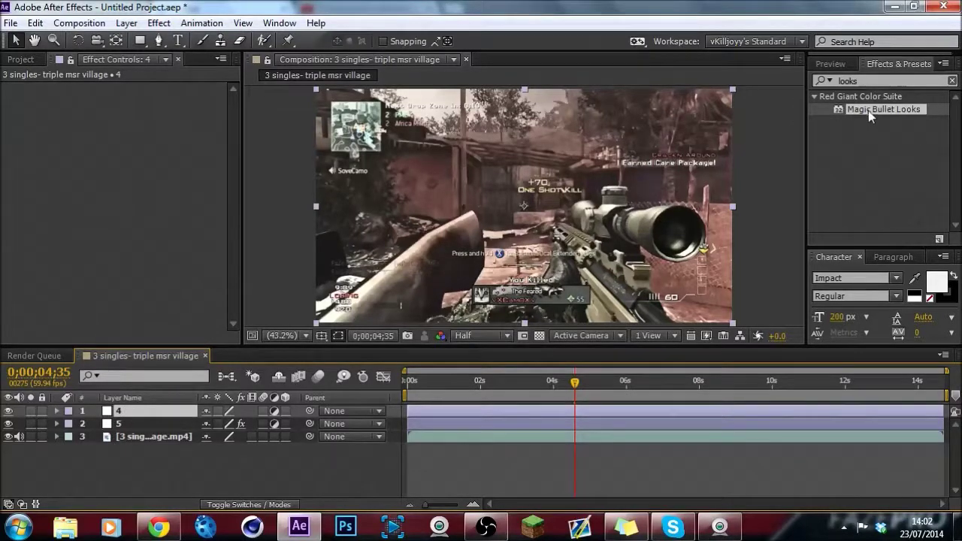
Step: Apply the Frischluft FL Glow effect to layer 4
left_click(159, 22)
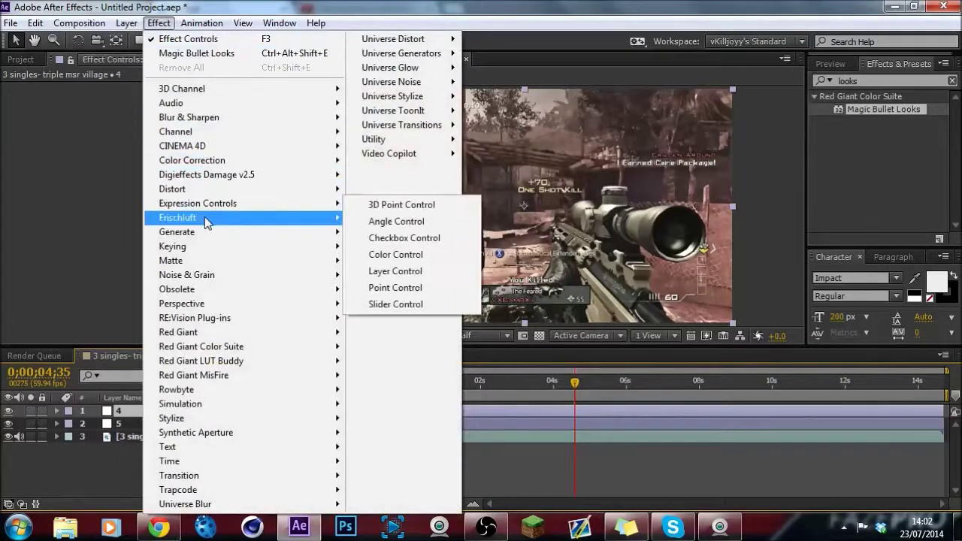
mouse_move(245, 221)
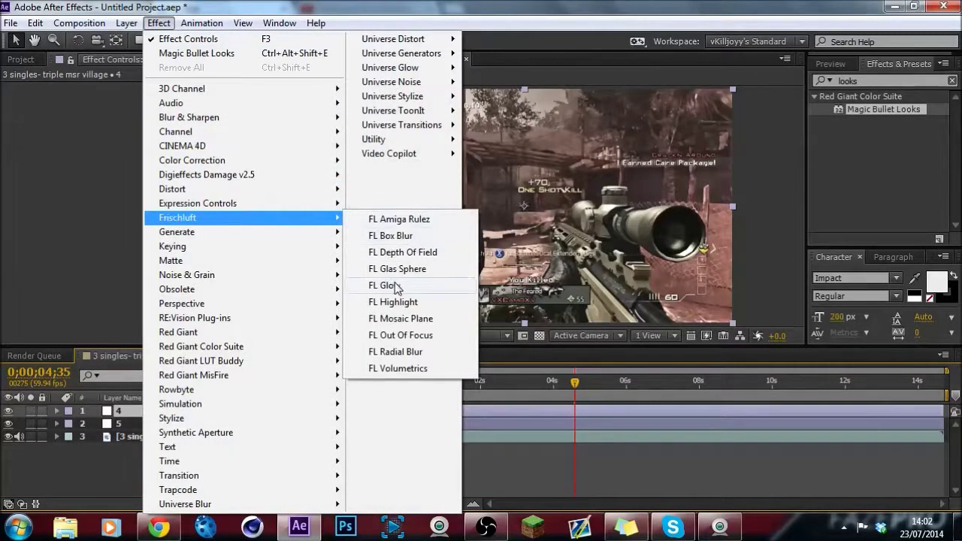
left_click(385, 286)
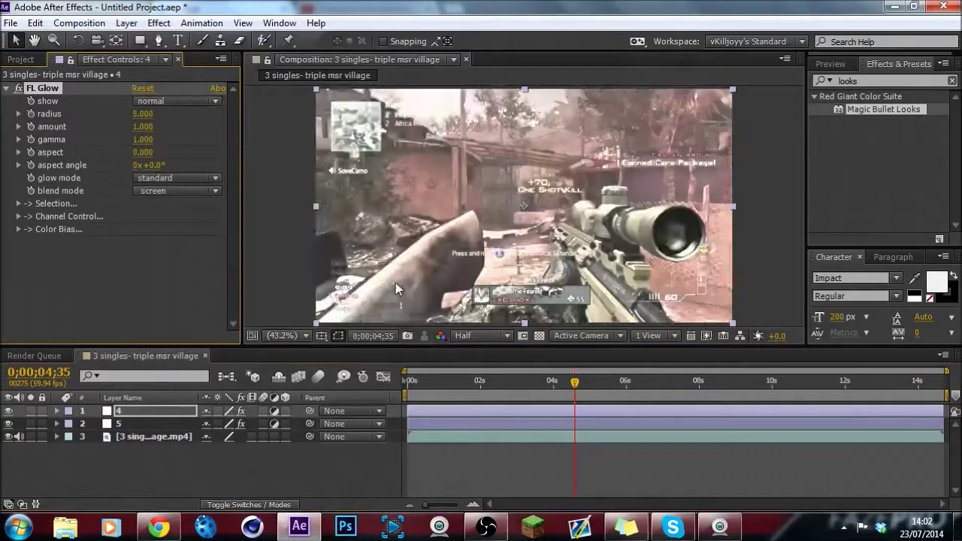
Step: Set FL Glow radius to 250, glow mode to abberative, and aspect to 0.700
left_click(144, 113)
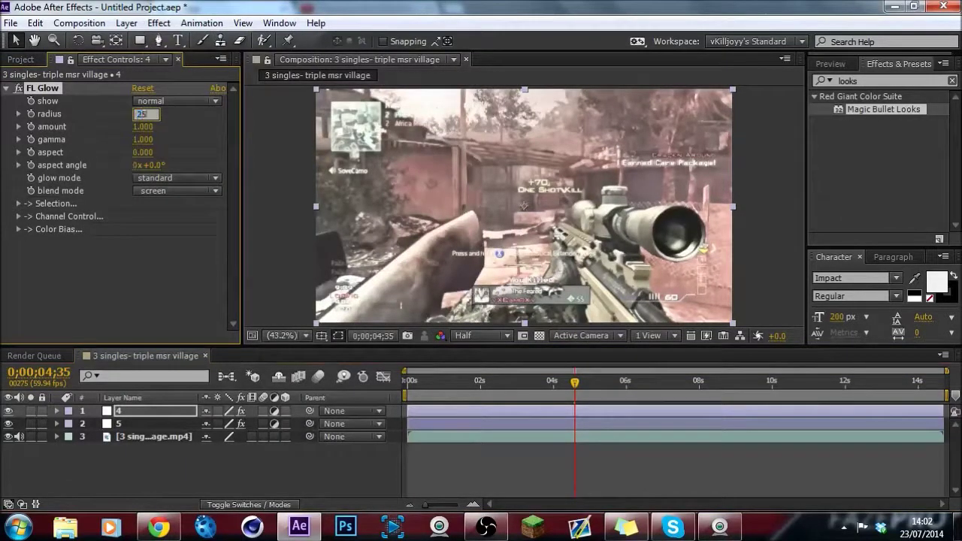
type("250")
key("Return")
left_click(157, 179)
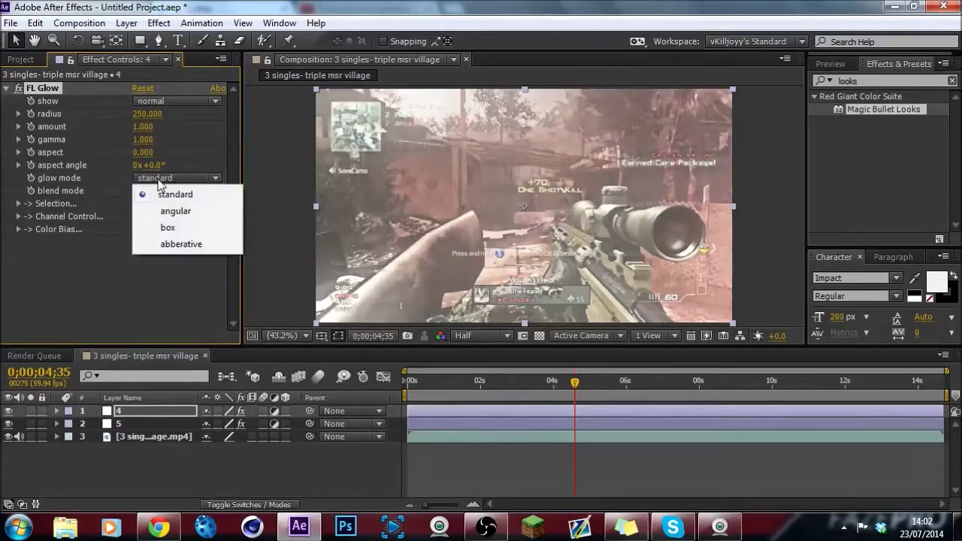
left_click(194, 244)
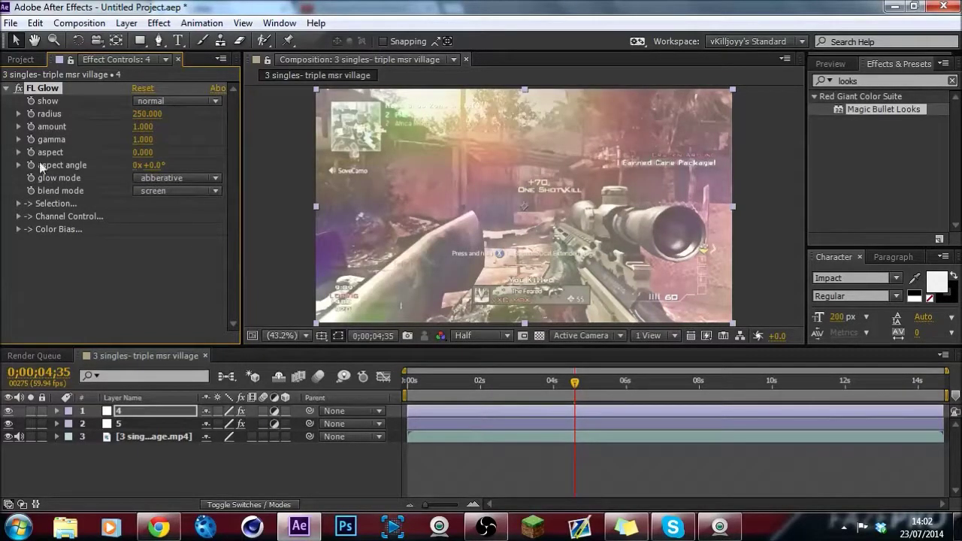
left_click(143, 151)
type("4")
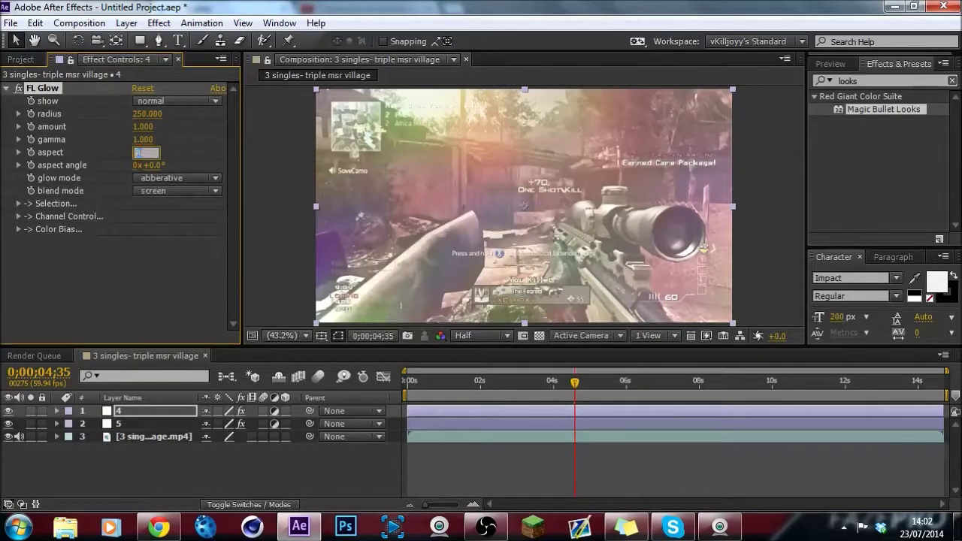
key("Return")
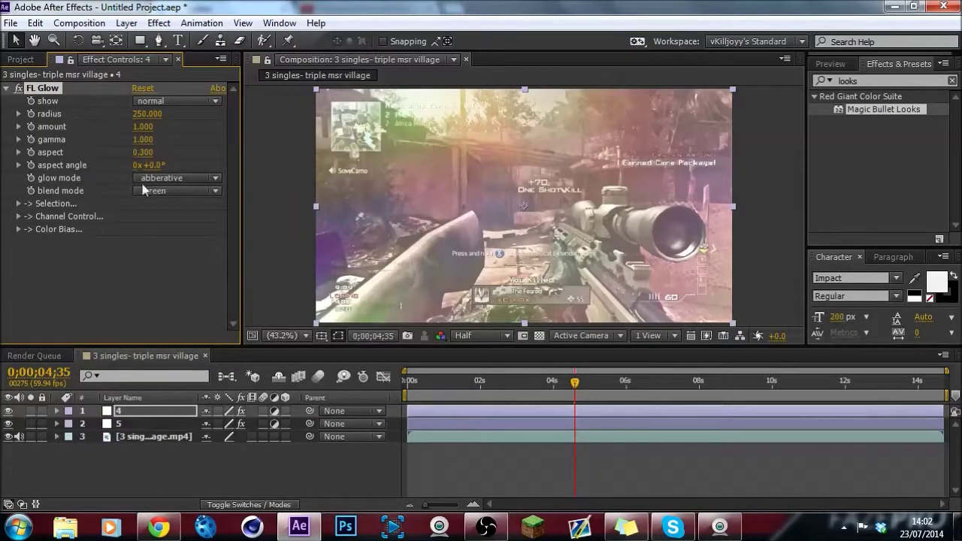
left_click(142, 152)
key("Return")
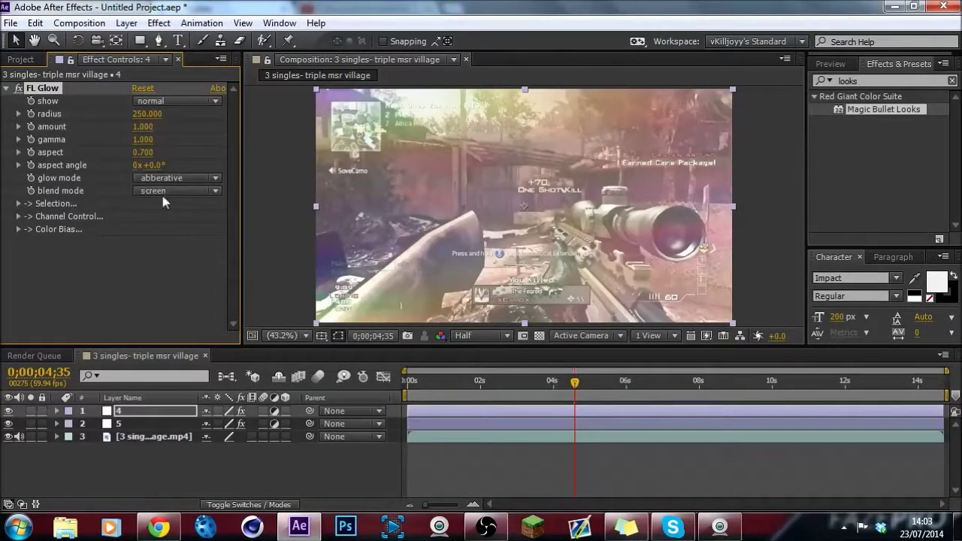
Step: Enable FL Glow's selection option and expand its lightness settings
left_click(18, 203)
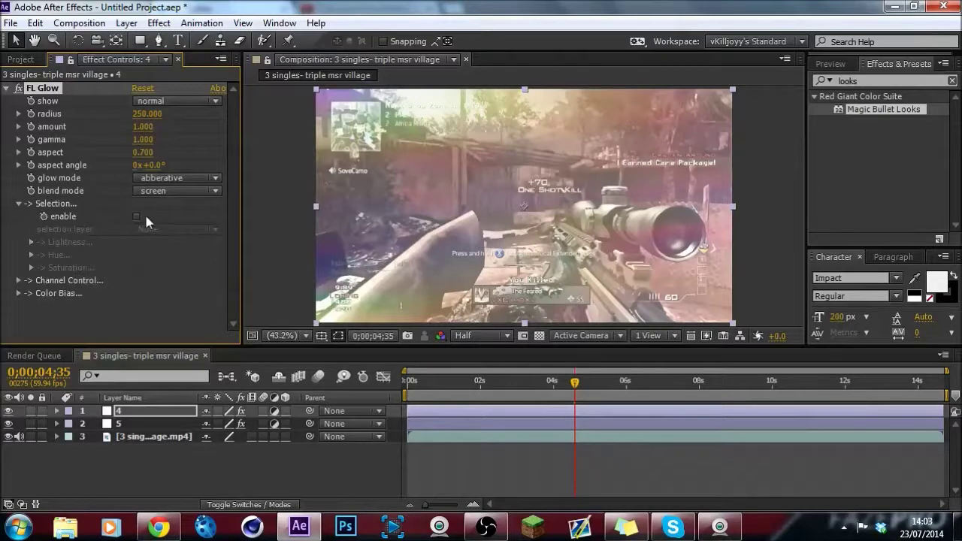
left_click(136, 216)
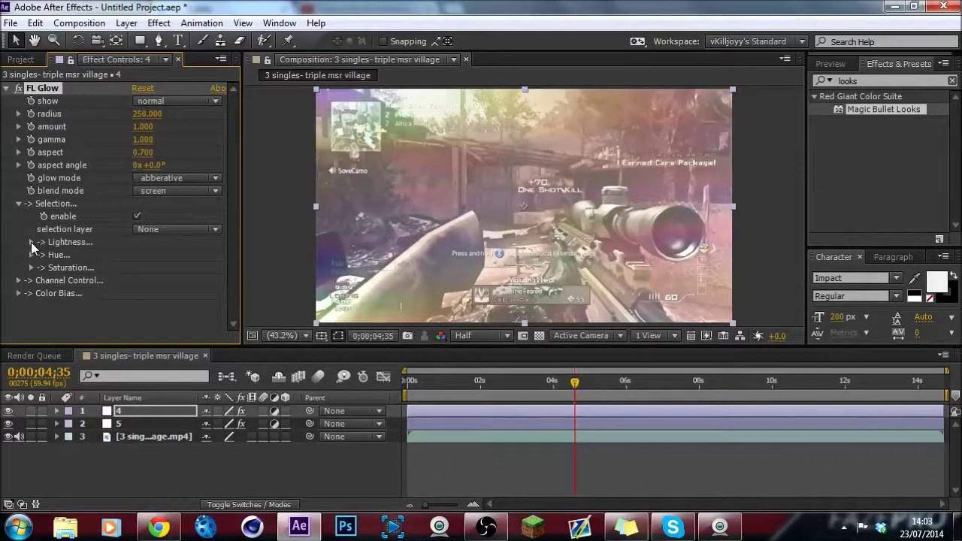
left_click(190, 229)
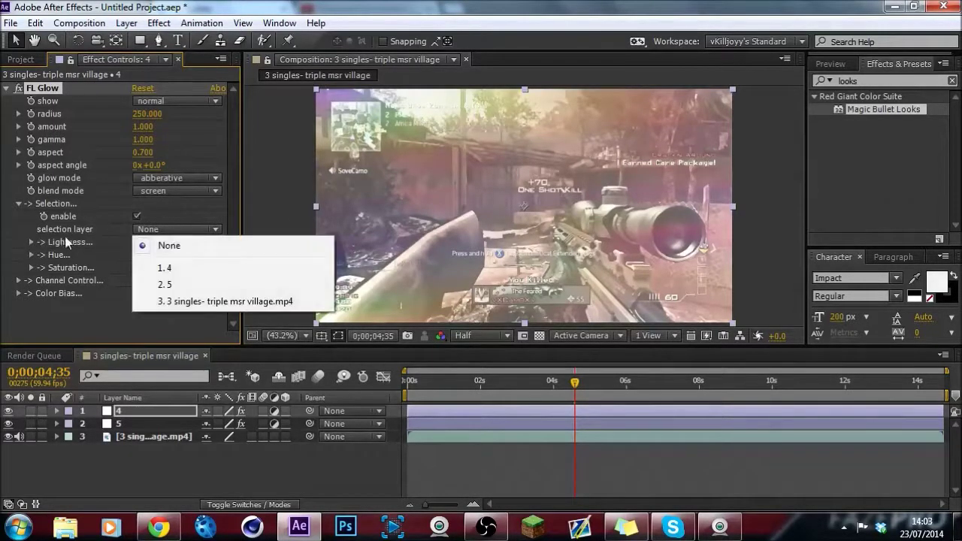
left_click(31, 242)
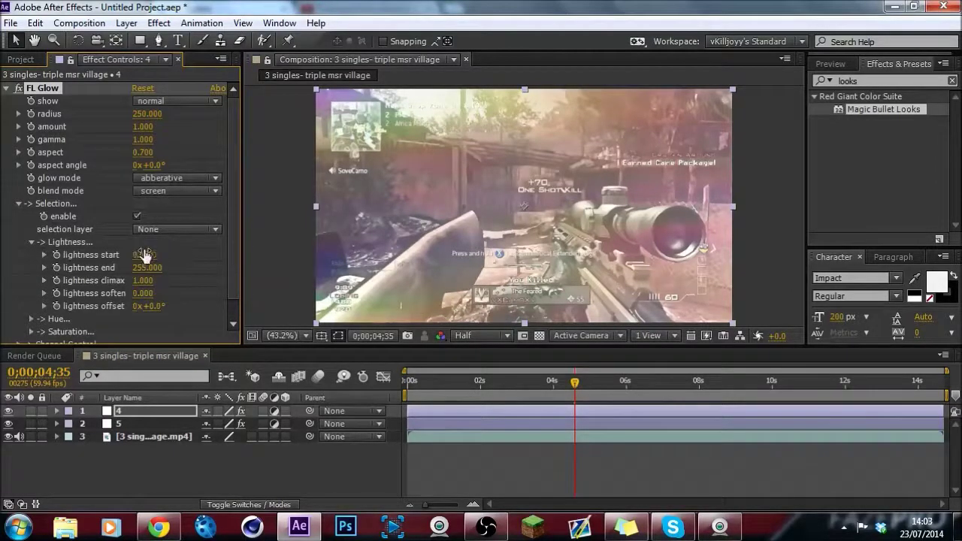
Step: Raise the glow's lightness start to 170 and collapse the lightness group
left_click_drag(142, 255, 167, 255)
left_click(147, 255)
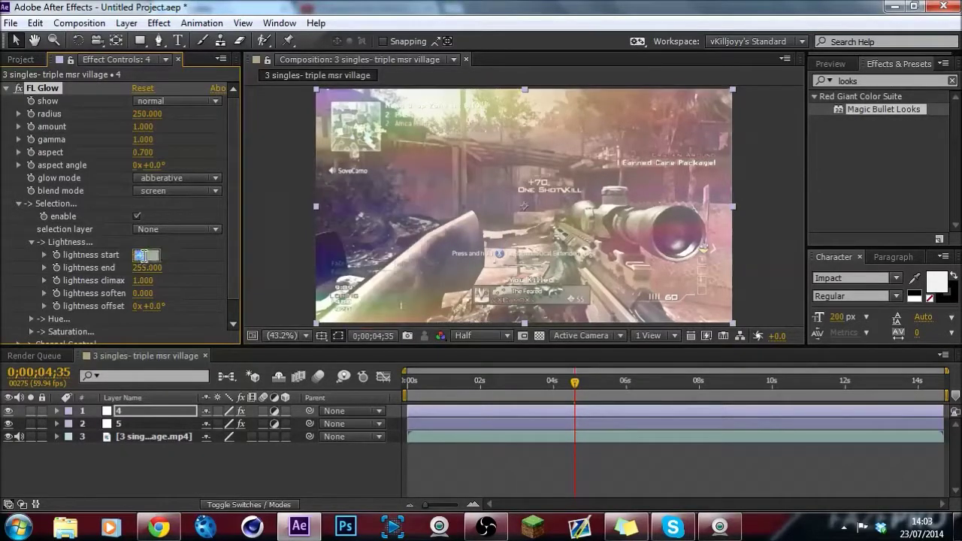
type("158")
key("Return")
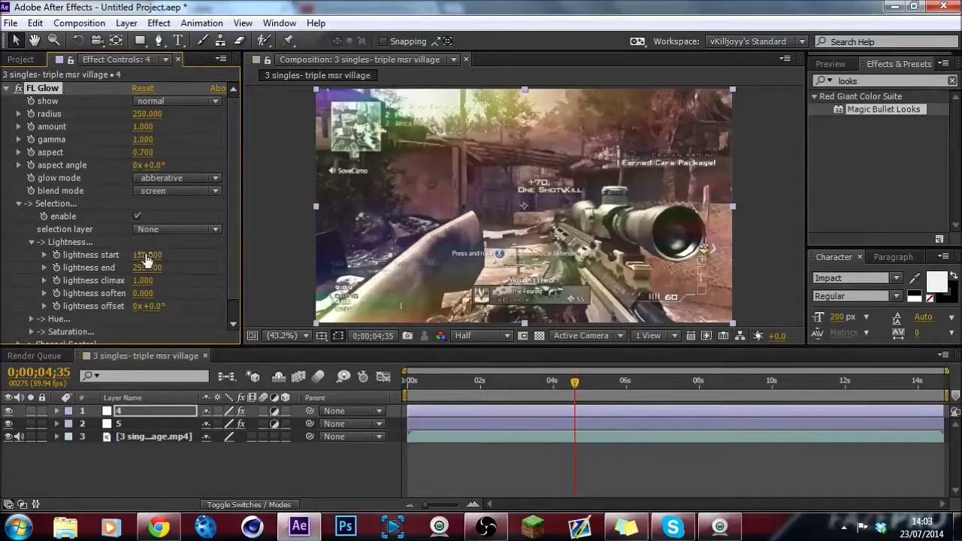
left_click(145, 256)
type("170")
key("Return")
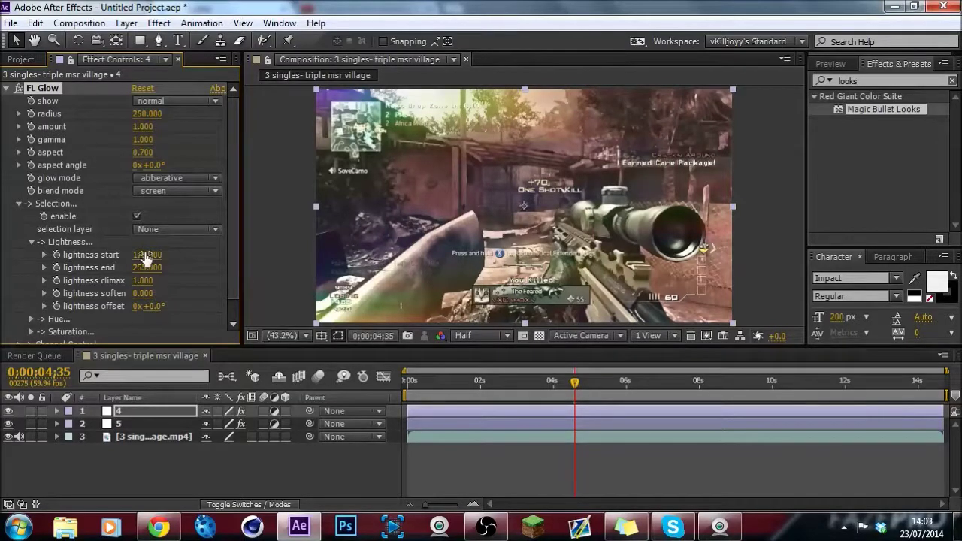
left_click(33, 241)
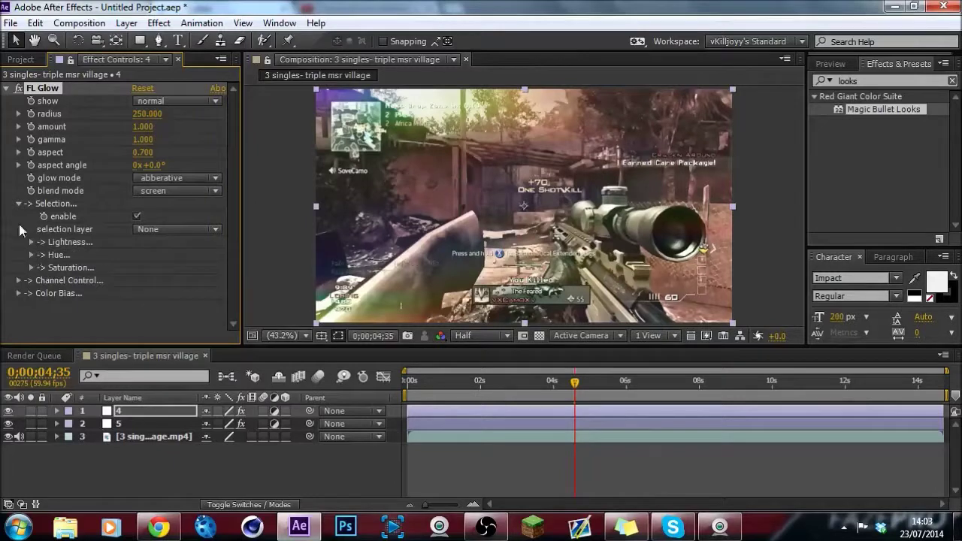
Step: Enable FL Glow channel control with blue at 0.500 and red at 1, previewing other frames
left_click(20, 204)
left_click(19, 216)
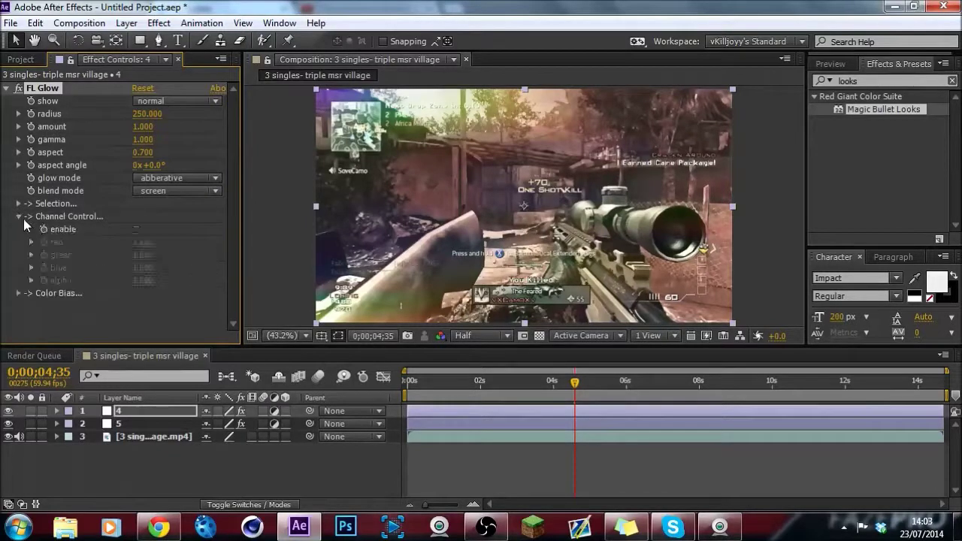
left_click(136, 228)
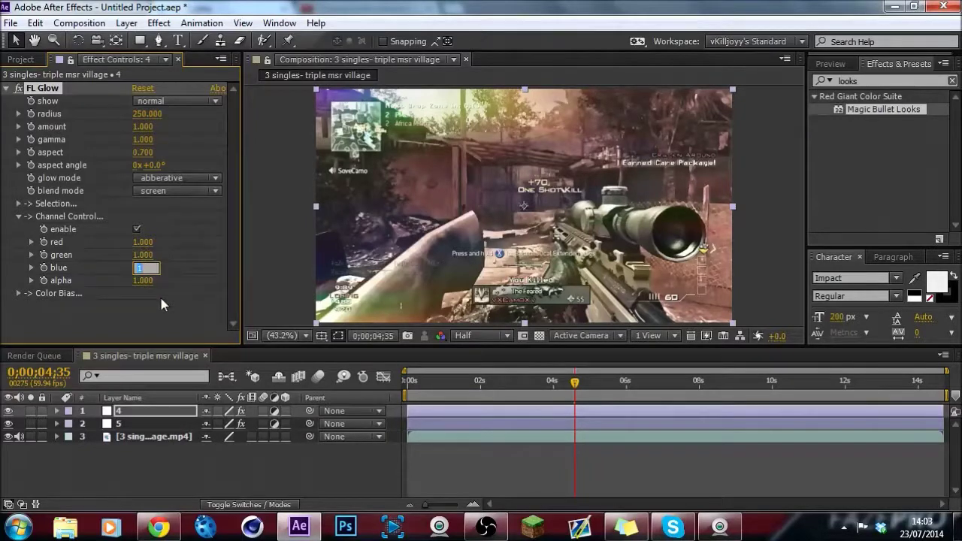
type(".5")
key("Return")
left_click(140, 242)
type("00")
key("Return")
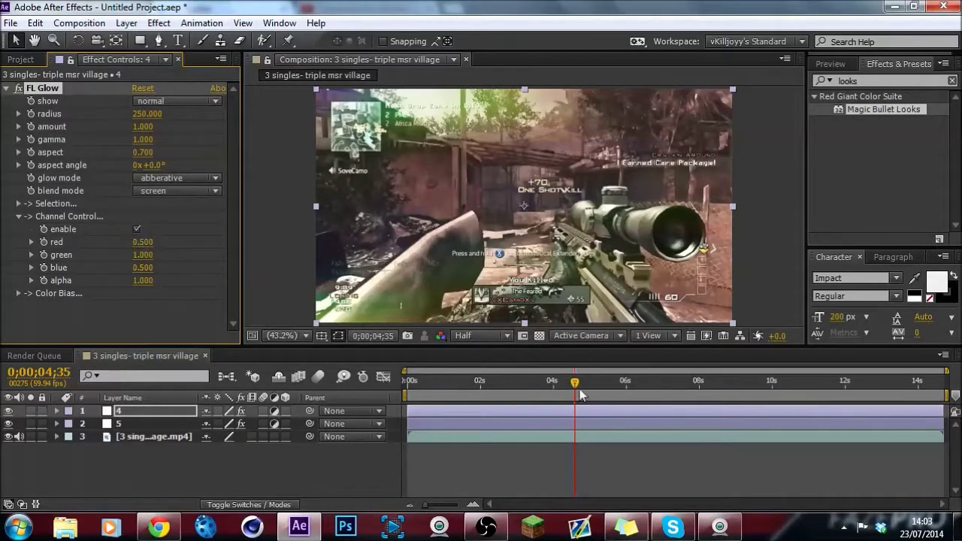
left_click_drag(576, 385, 622, 386)
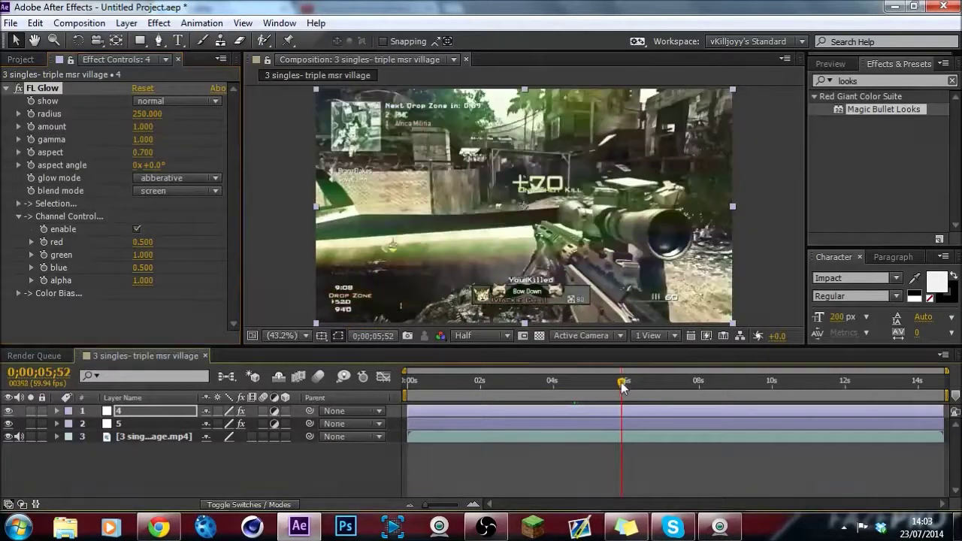
left_click(143, 242)
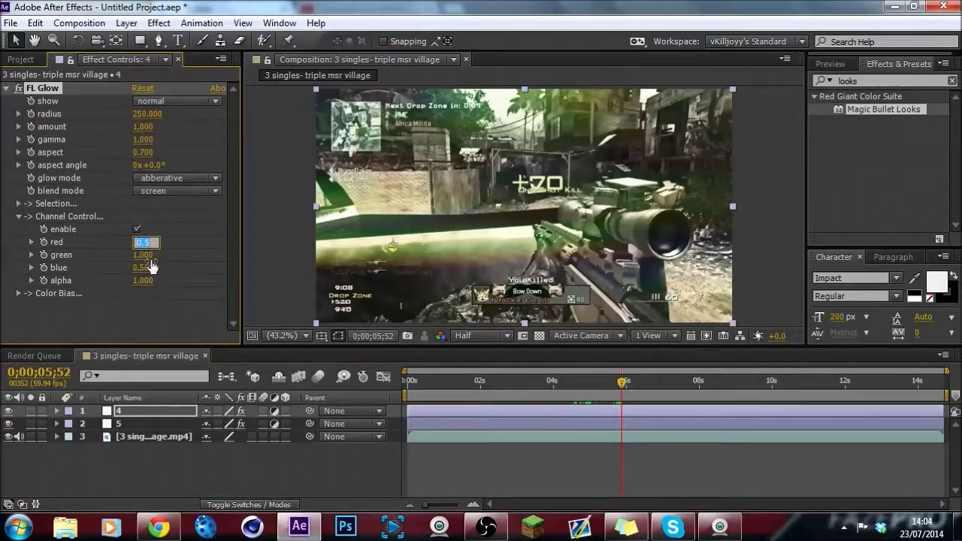
type("1")
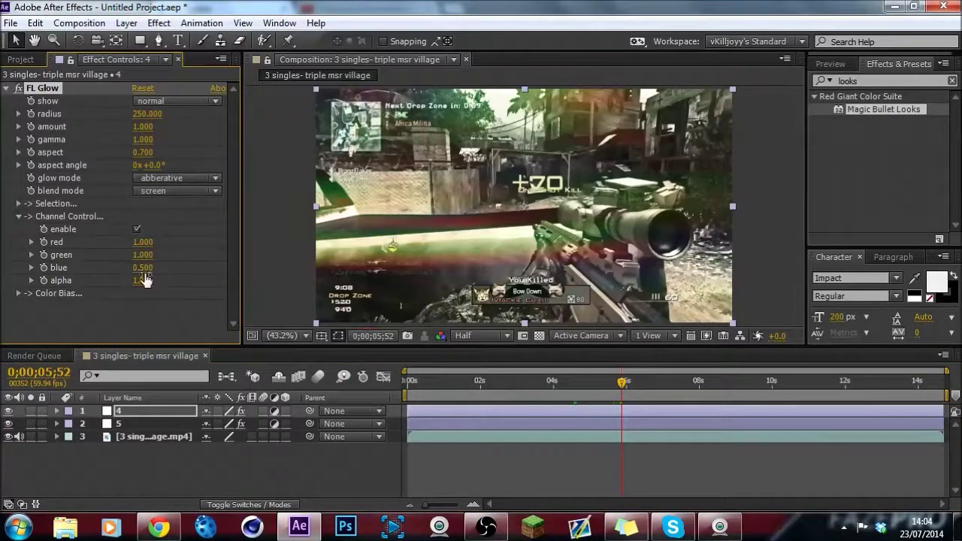
left_click_drag(609, 382, 492, 393)
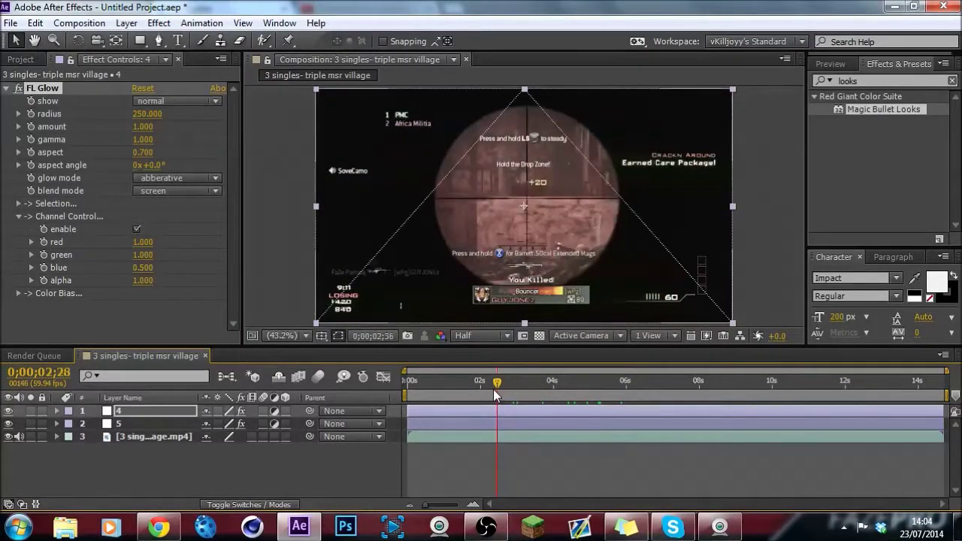
left_click(623, 380)
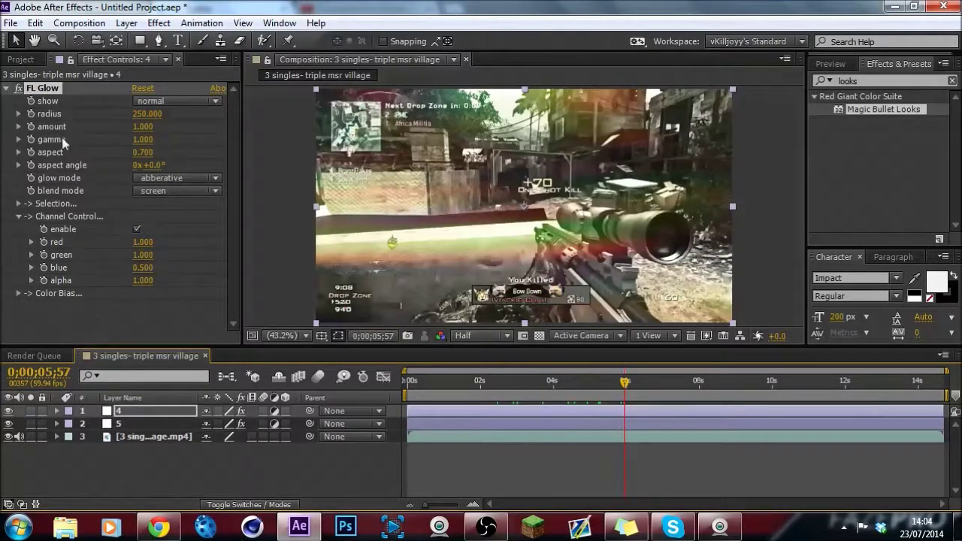
Step: Enable FL Glow's color bias with lightness at 1.000, then collapse the effect
left_click(19, 216)
left_click(18, 230)
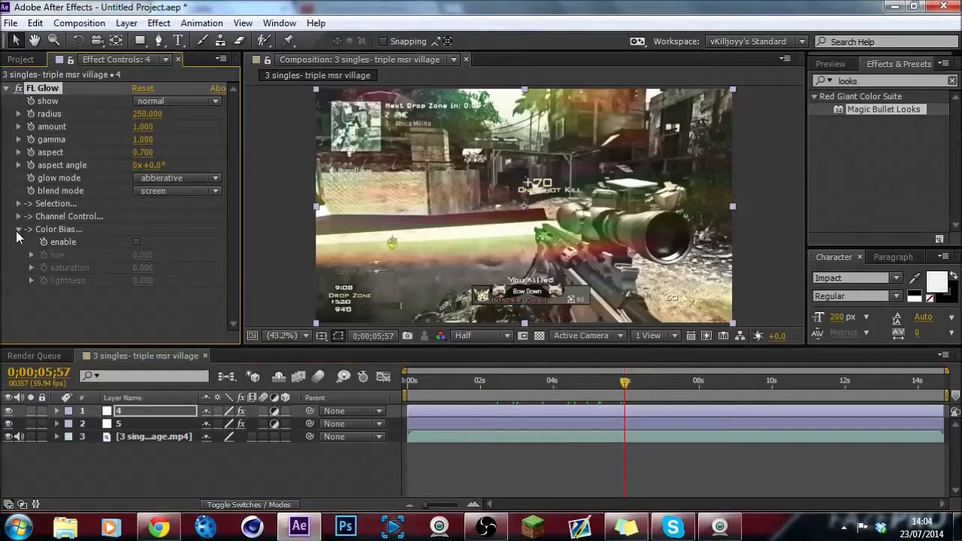
left_click(137, 242)
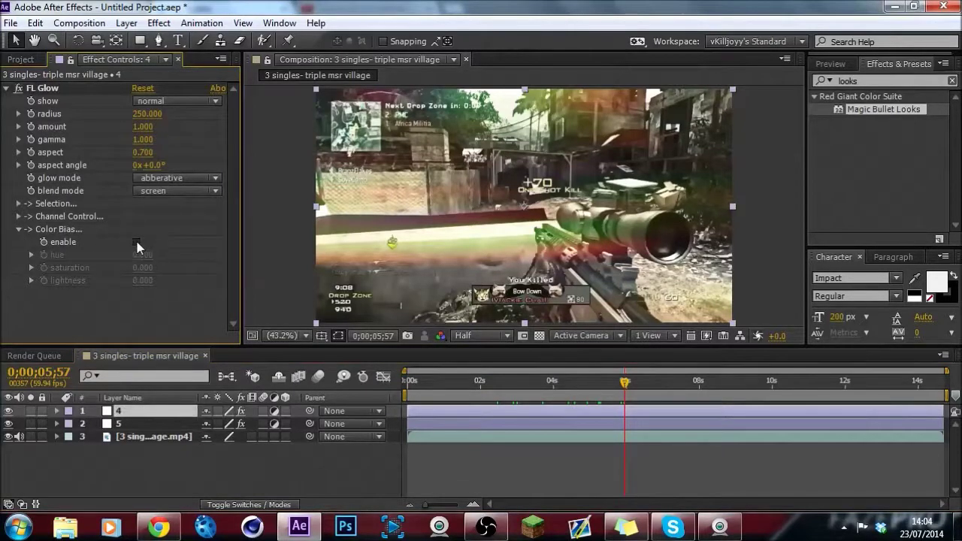
left_click(143, 280)
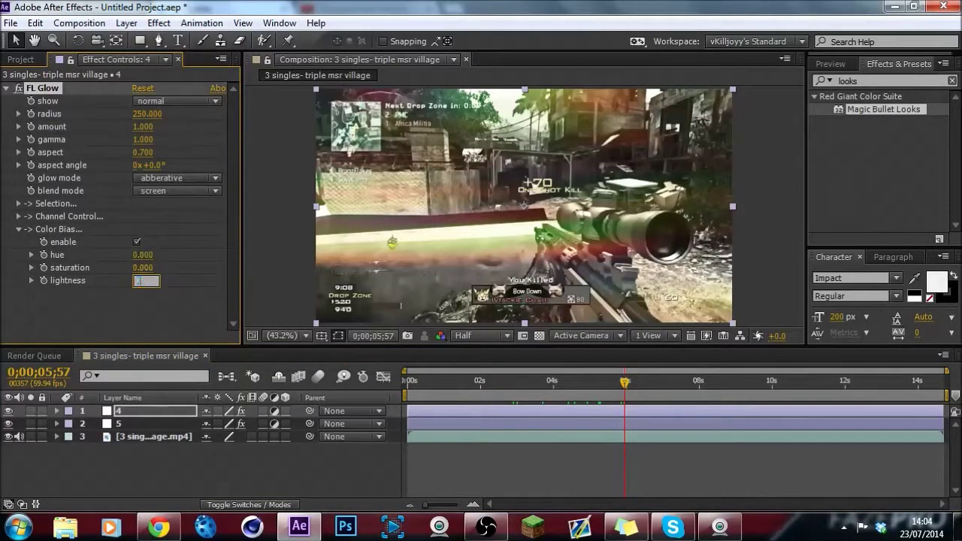
type("-2")
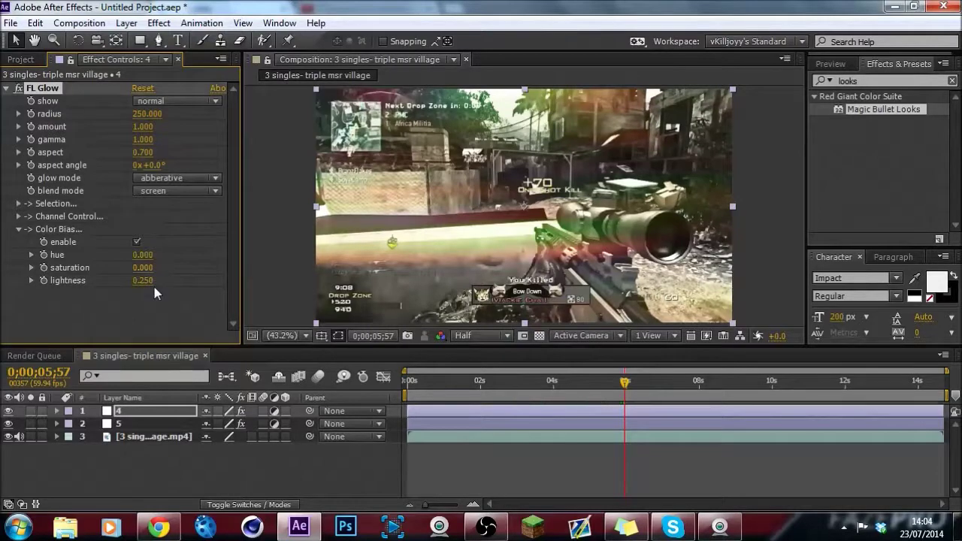
left_click(138, 282)
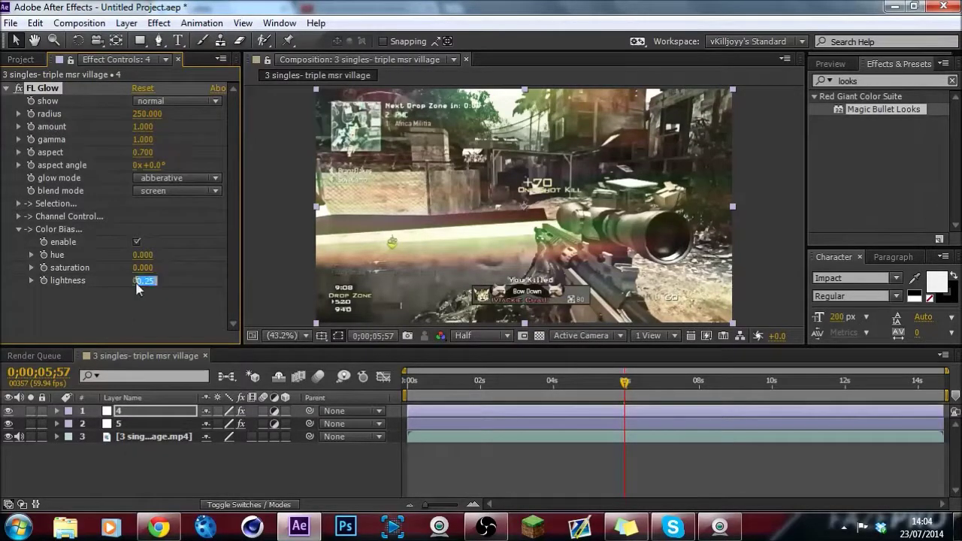
key("BackSpace")
key("Return")
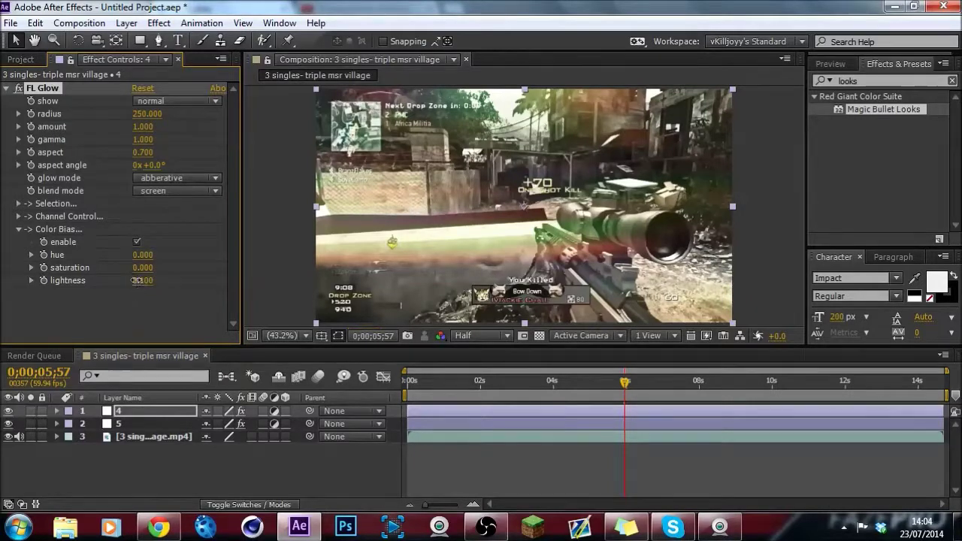
left_click(138, 282)
key("Return")
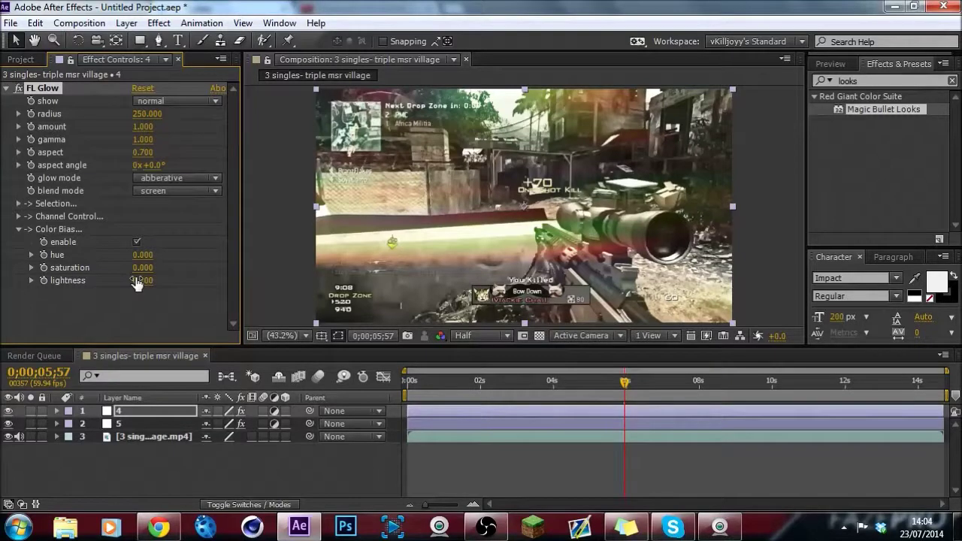
left_click(18, 230)
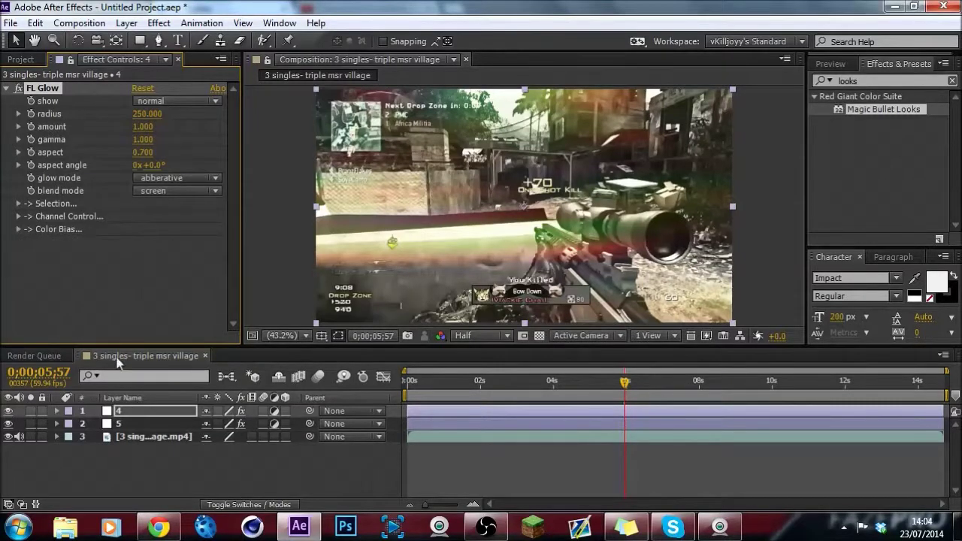
left_click(9, 88)
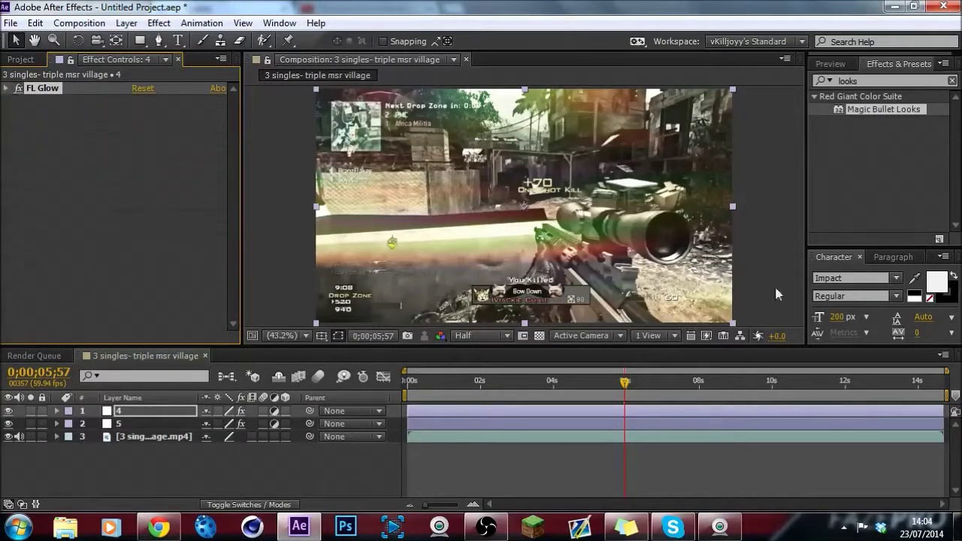
left_click_drag(610, 383, 651, 392)
left_click(702, 382)
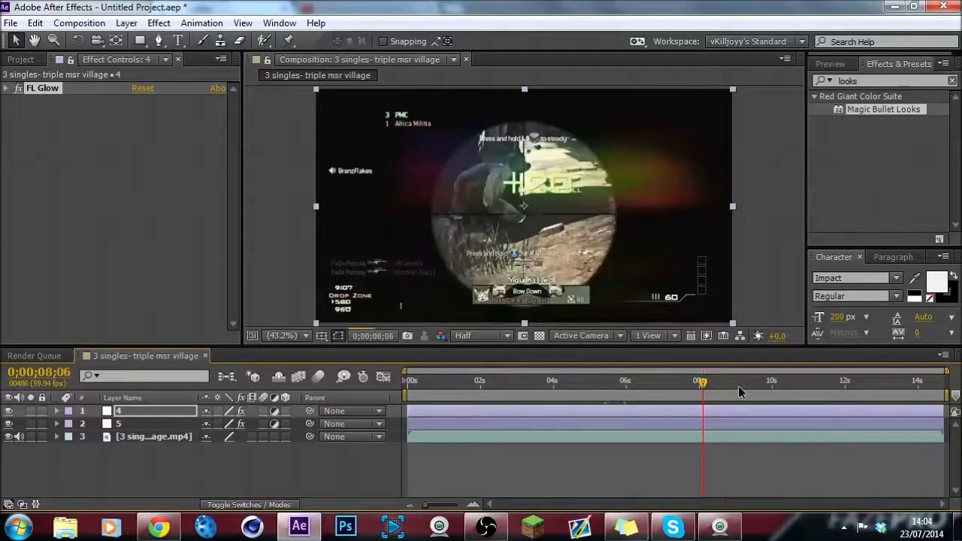
left_click(731, 384)
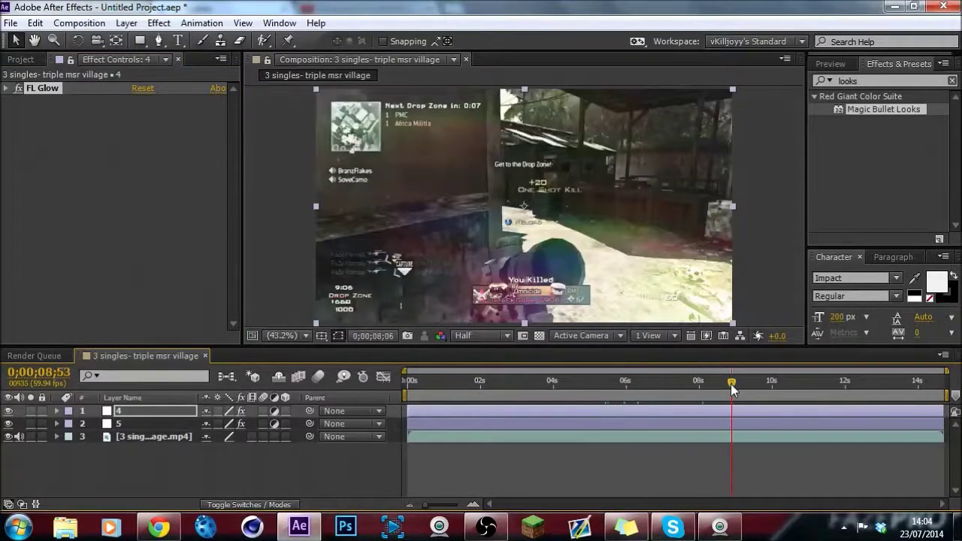
left_click(770, 385)
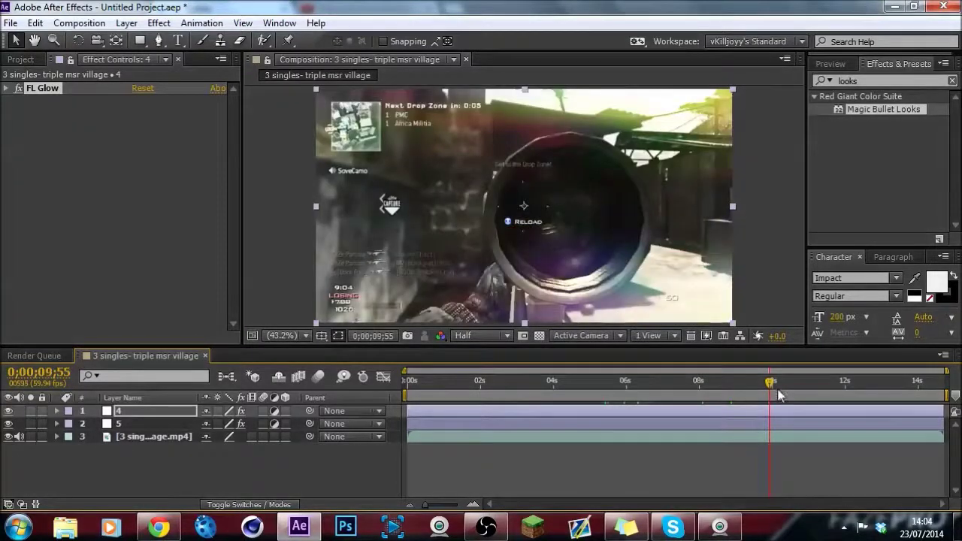
left_click(791, 385)
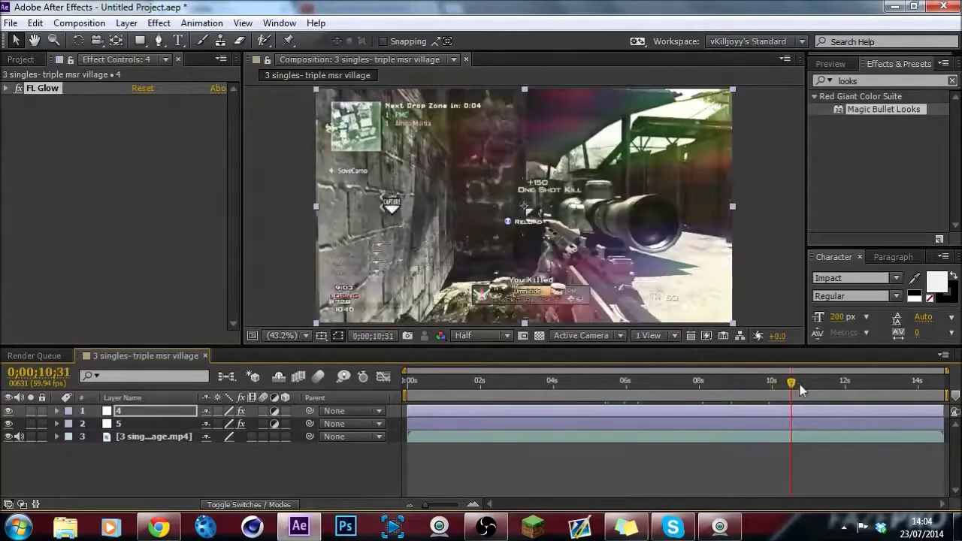
left_click(806, 385)
left_click(818, 385)
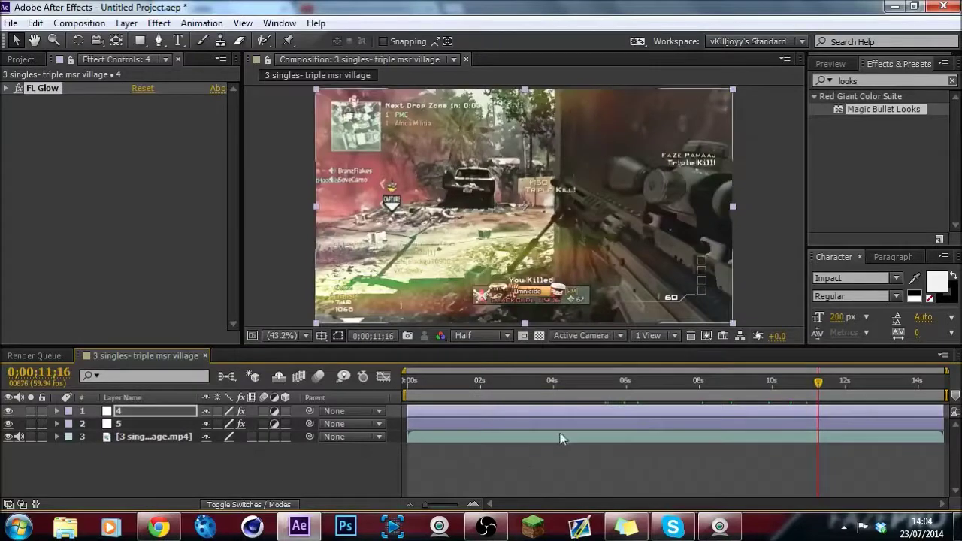
left_click(511, 467)
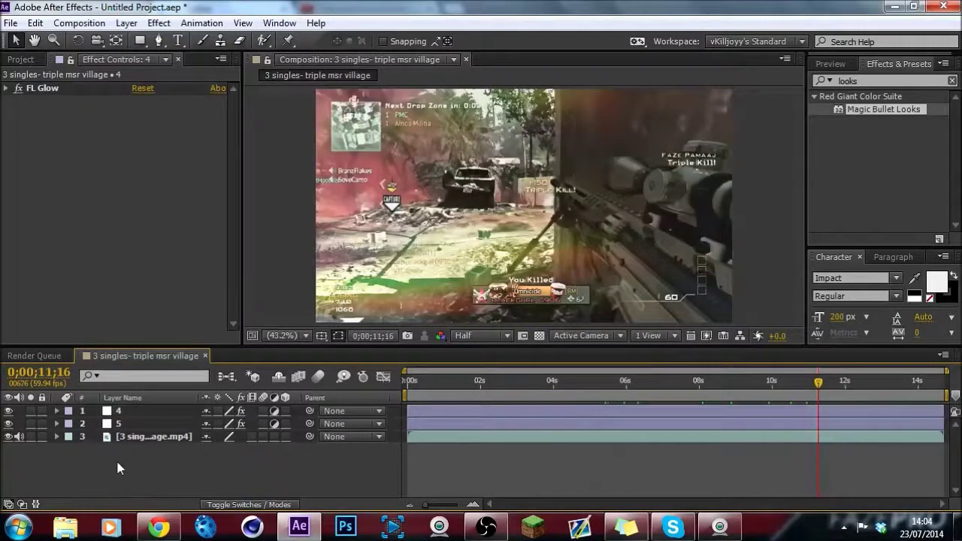
key("ctrl+alt+y")
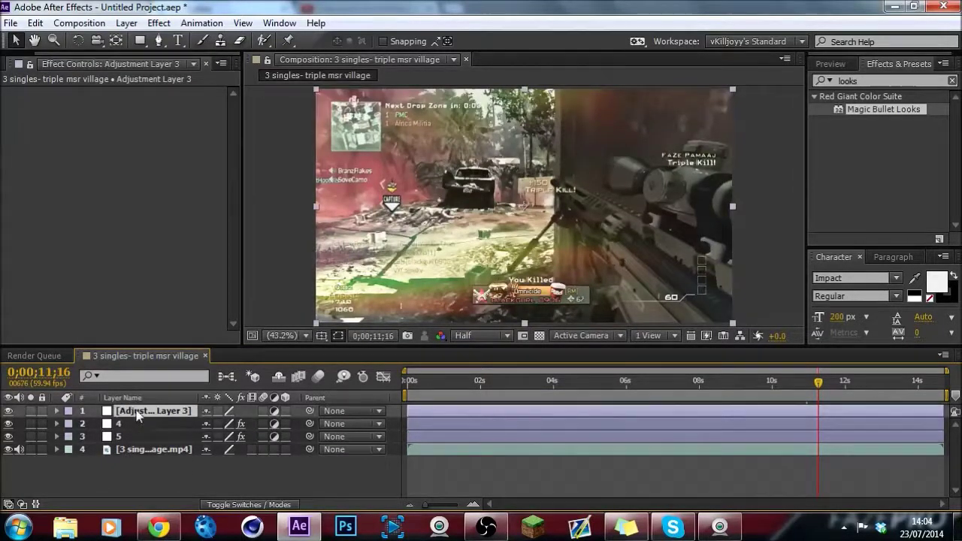
Step: Rename the new adjustment layer to 3 and drag Magic Bullet Looks onto it
right_click(137, 416)
left_click(331, 109)
type("3")
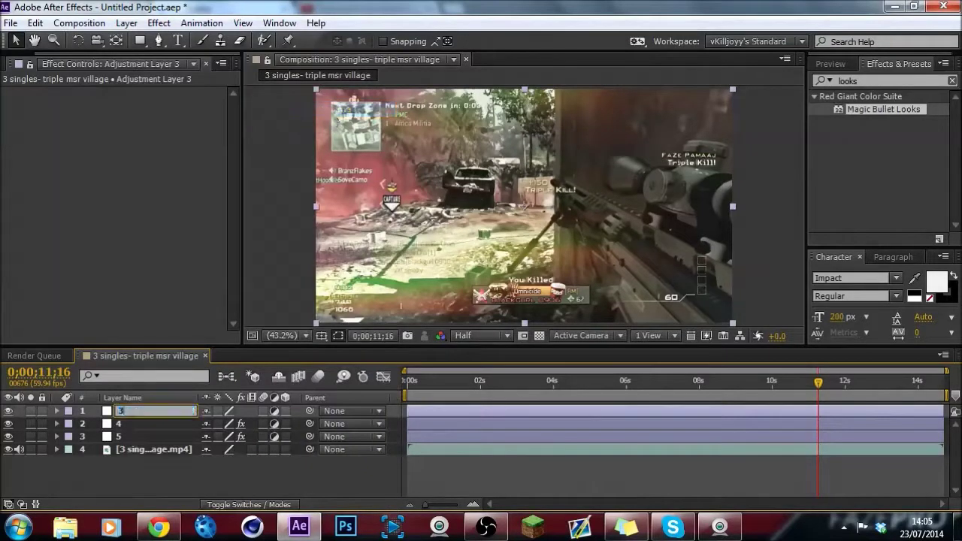
key("Return")
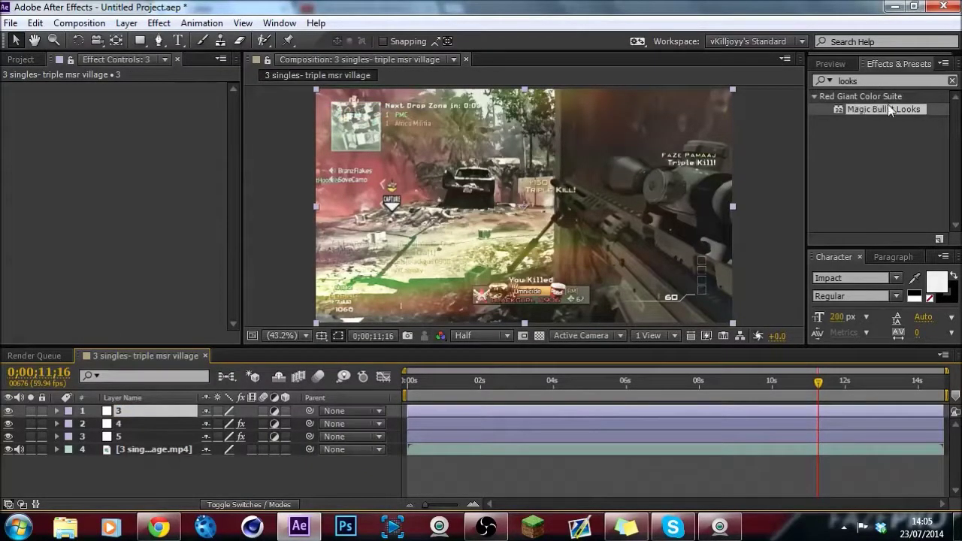
left_click_drag(888, 109, 167, 212)
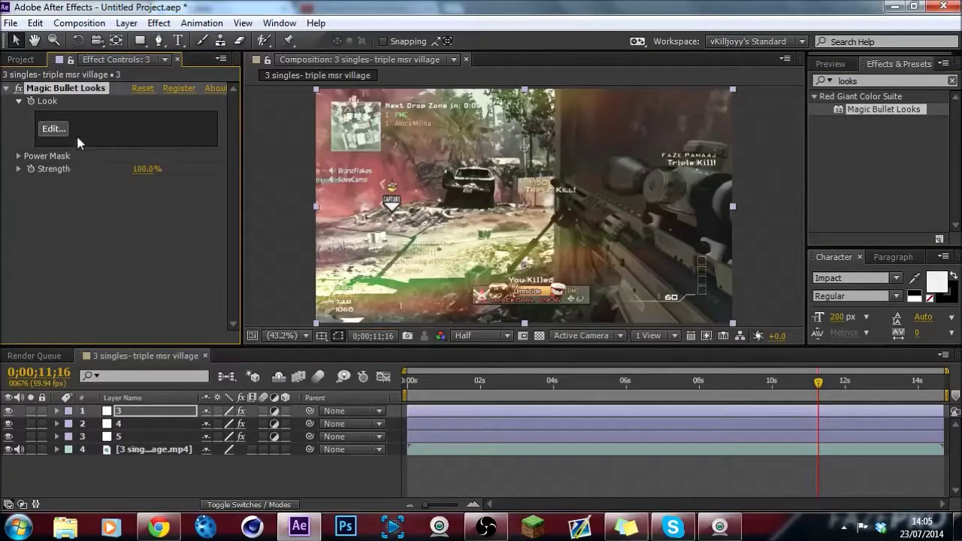
Step: Add a Diffusion tool to the Matte stage and tint it green (R 0.424, G 0.999, B 0.027)
left_click(46, 129)
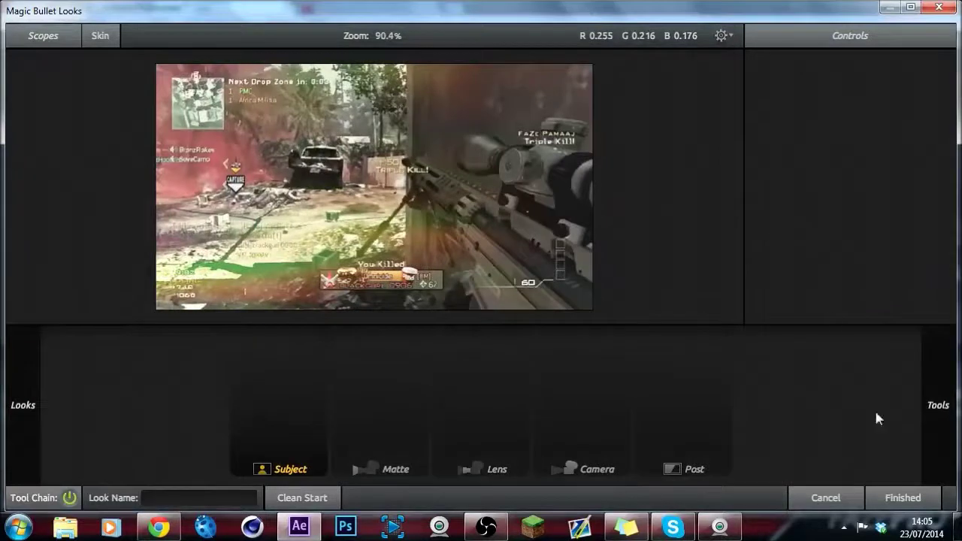
mouse_move(935, 410)
mouse_move(951, 135)
left_mouse_down()
mouse_move(951, 199)
mouse_move(951, 131)
left_mouse_up()
left_click(705, 315)
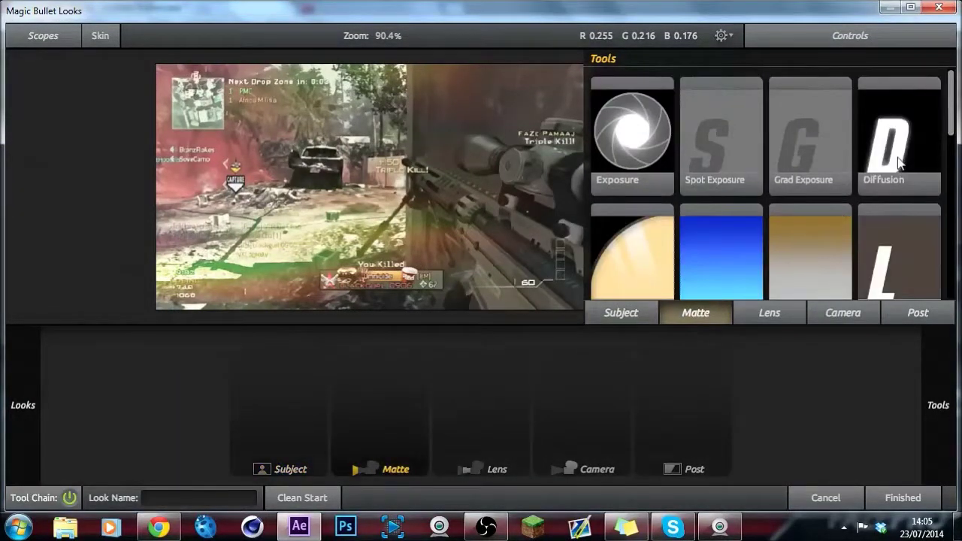
left_click_drag(901, 162, 396, 214)
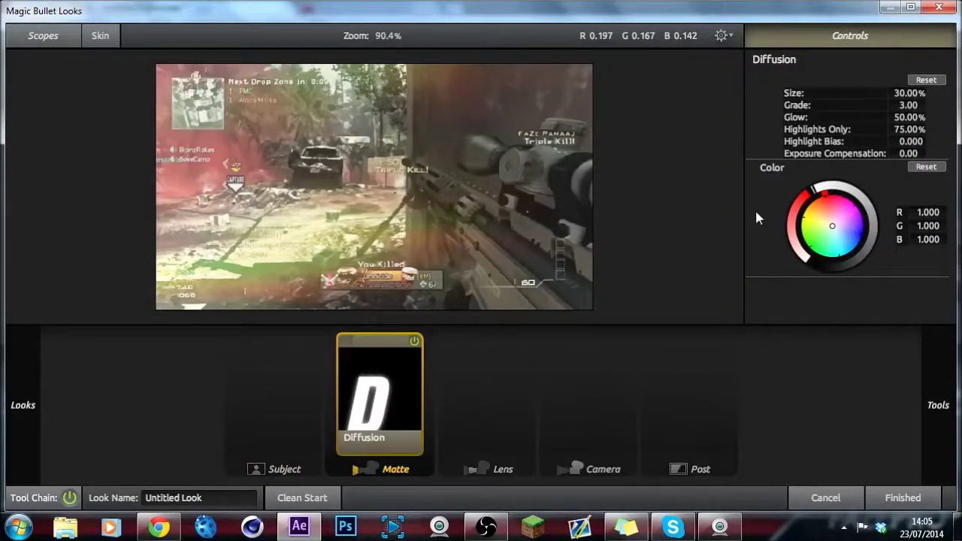
left_click(831, 227)
left_click_drag(830, 226, 801, 235)
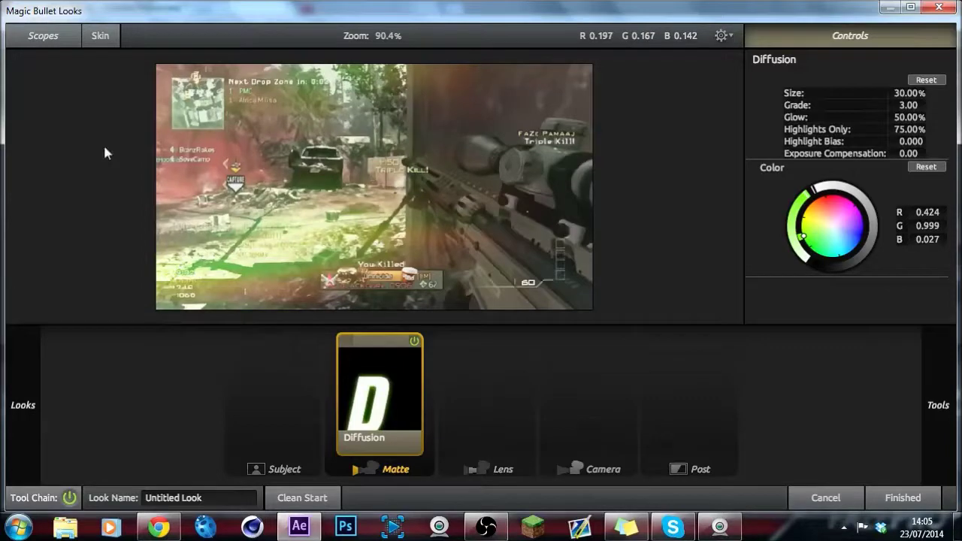
Step: Set the Diffusion Grade to 6 and Size to 25%
left_click(904, 105)
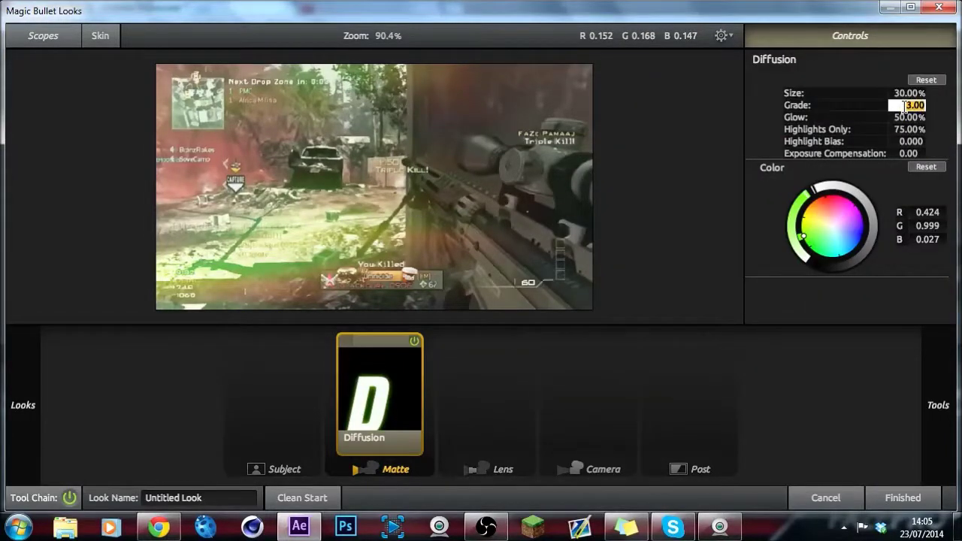
type("6")
key("Return")
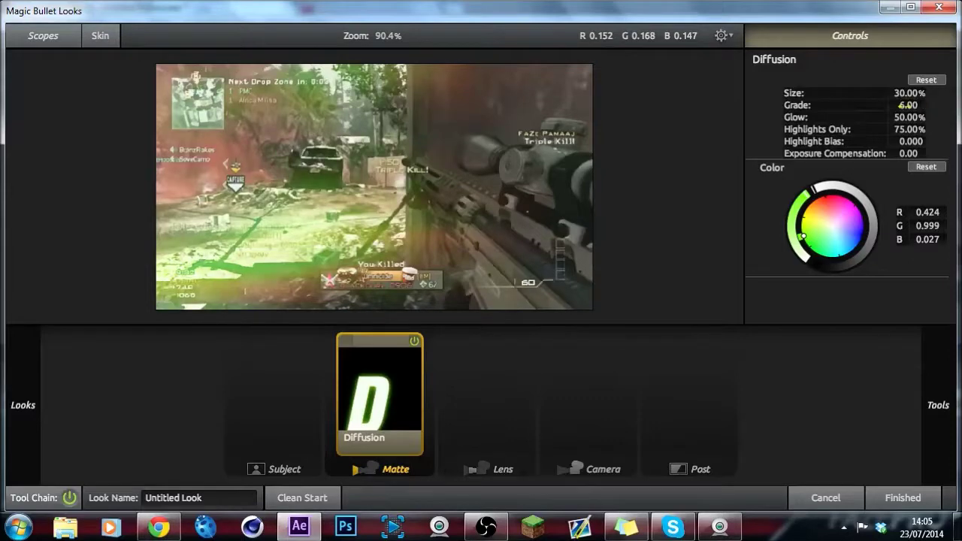
left_click(908, 117)
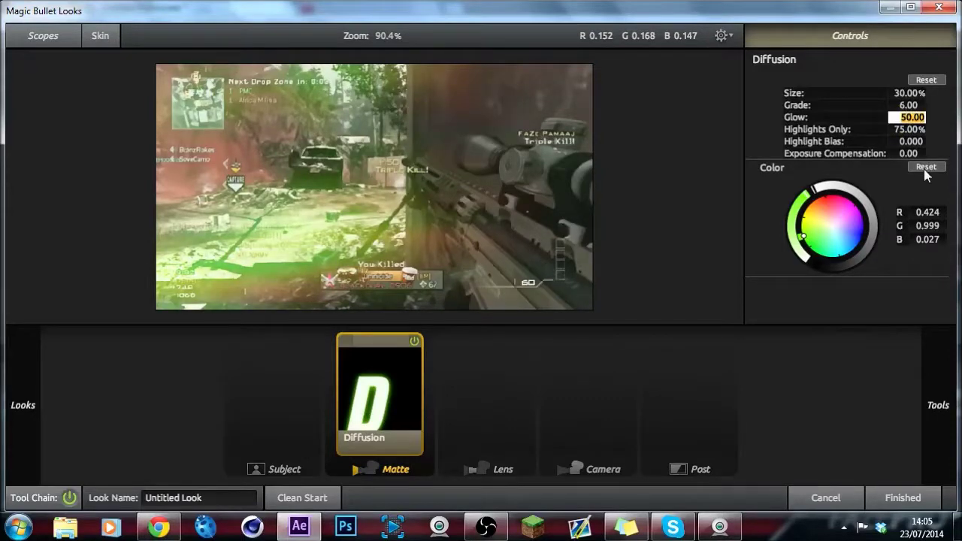
left_click(904, 93)
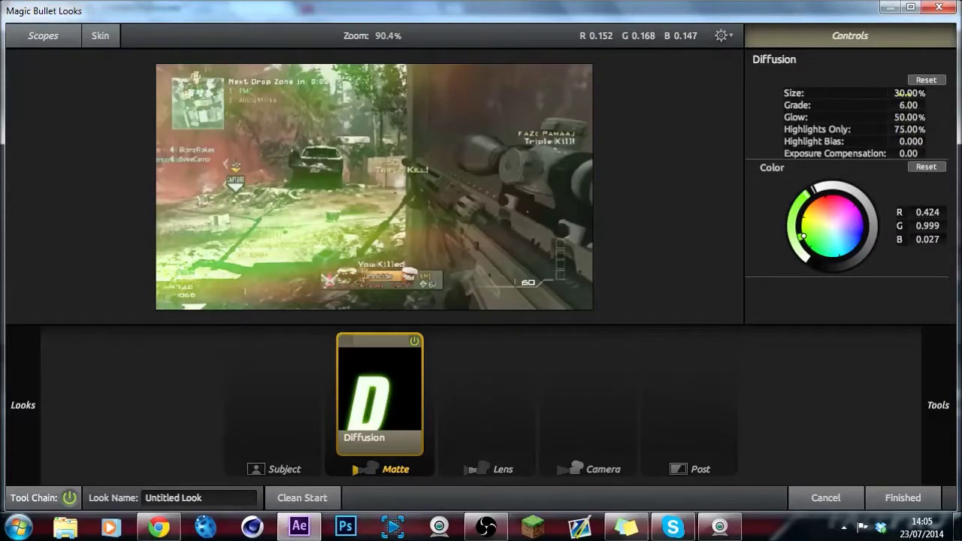
type("50")
key("Return")
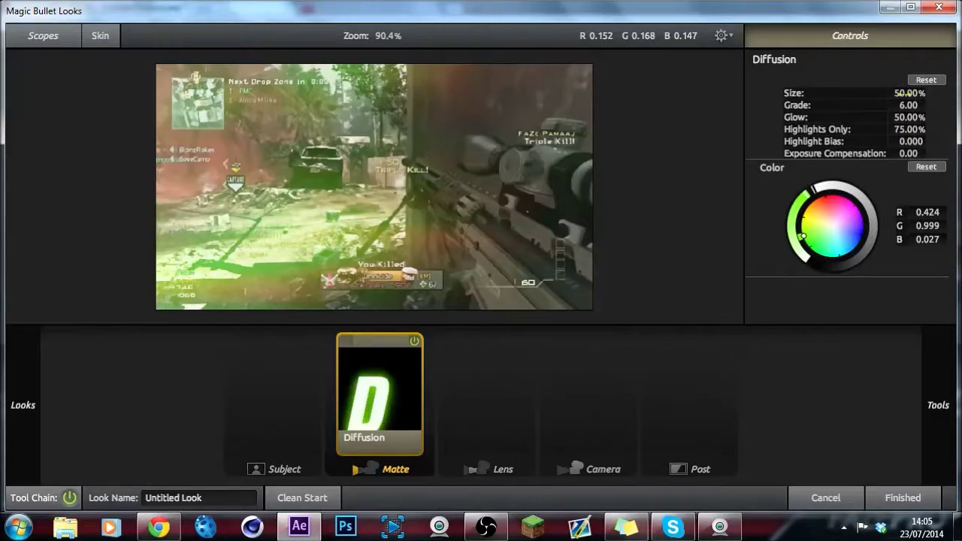
left_click(907, 93)
key("Return")
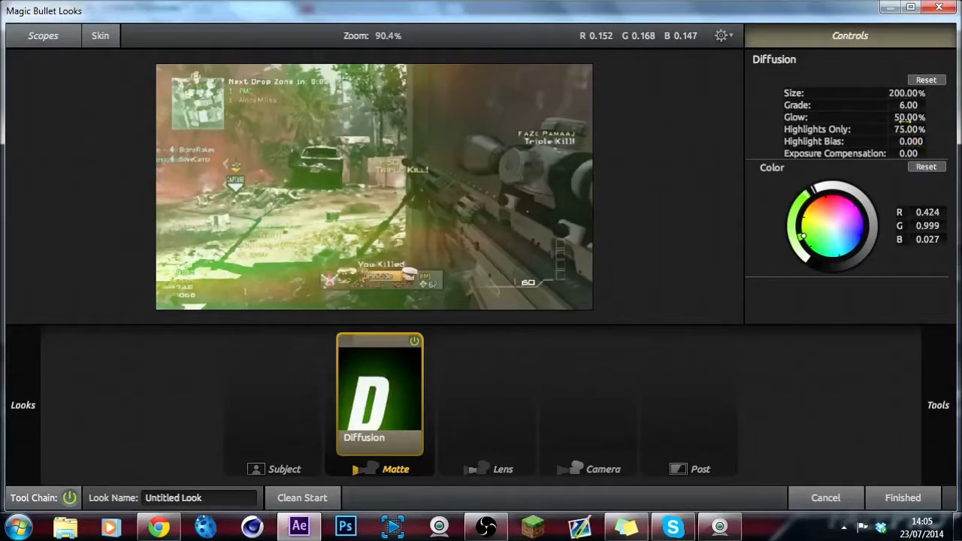
left_click(903, 97)
type("25")
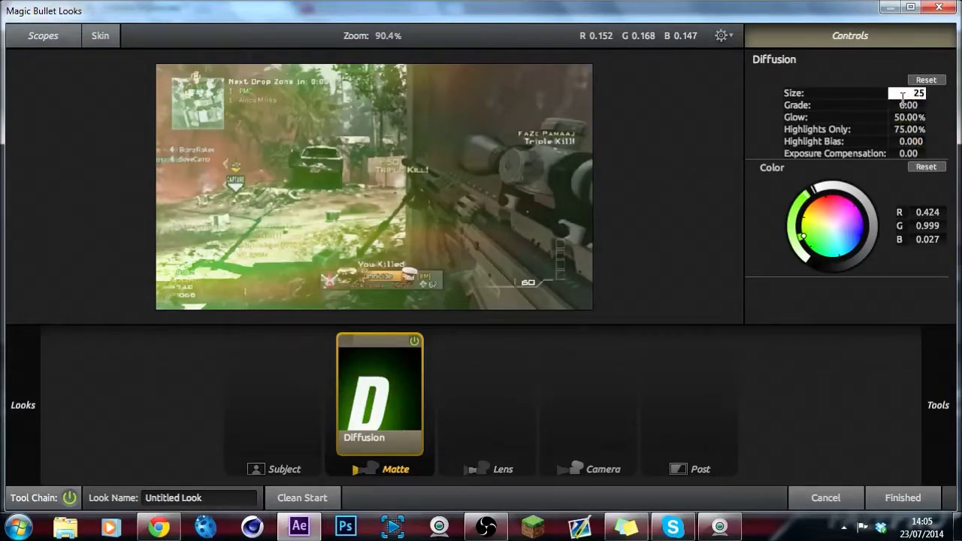
key("Return")
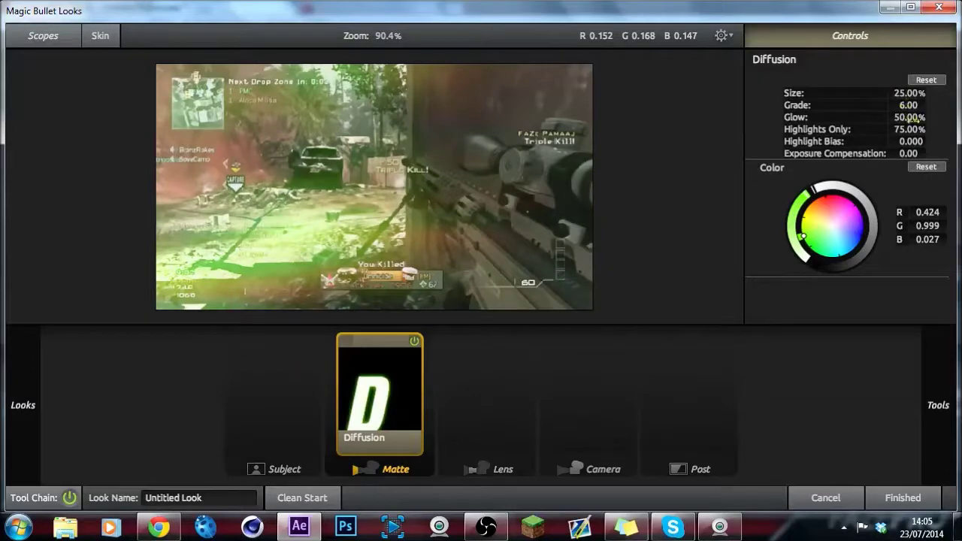
Step: Set Diffusion Glow to 30% and Highlights Only to 80%, then apply the look
left_click(911, 118)
type("40")
key("Return")
left_click(913, 119)
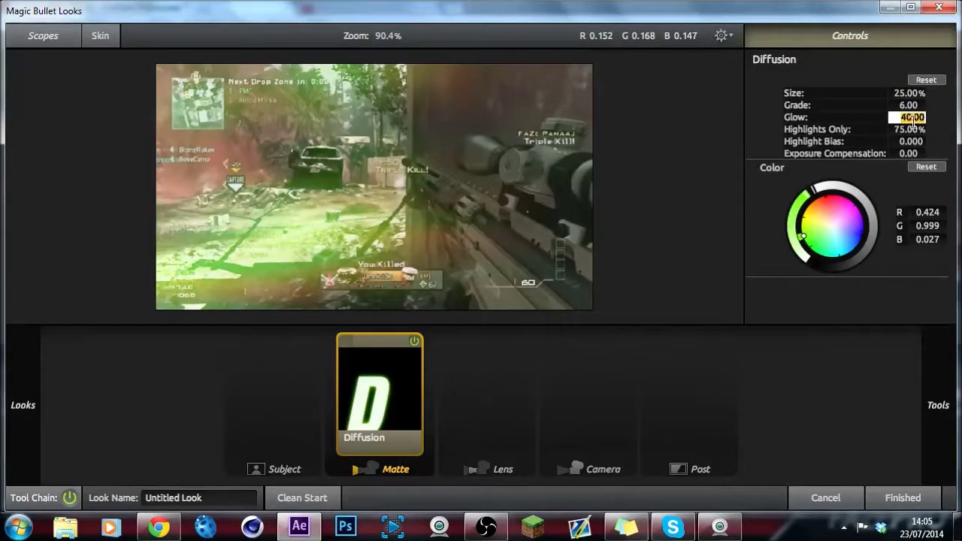
type("30")
key("Return")
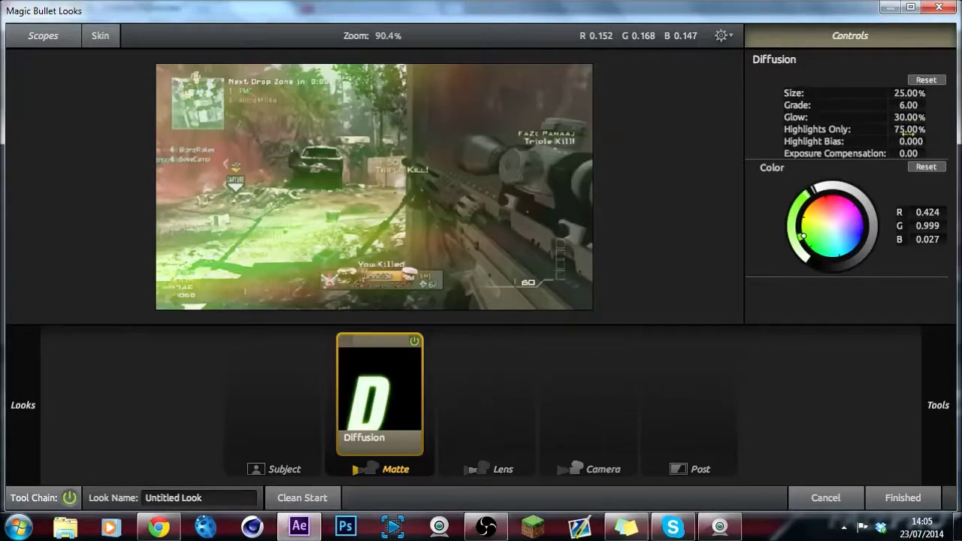
left_click(908, 130)
type("65")
key("Return")
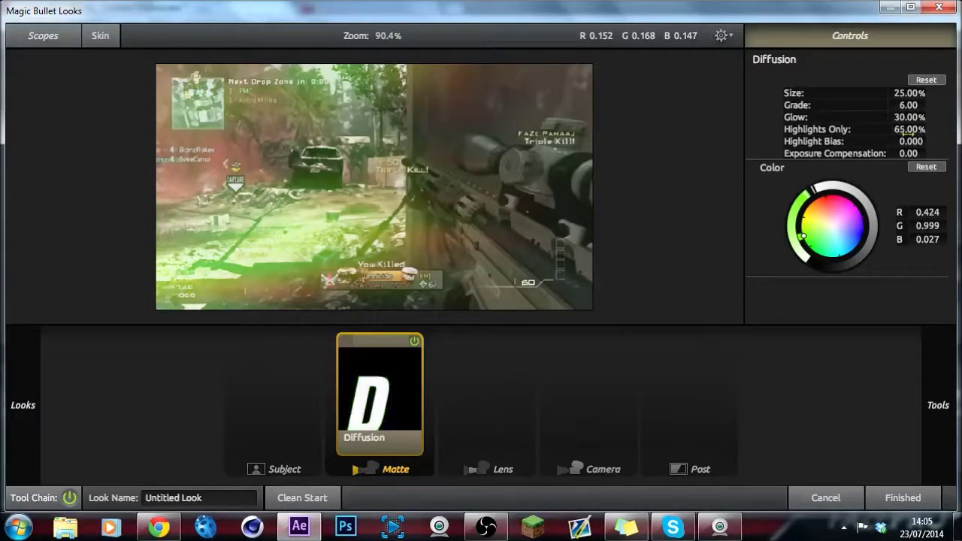
left_click(908, 130)
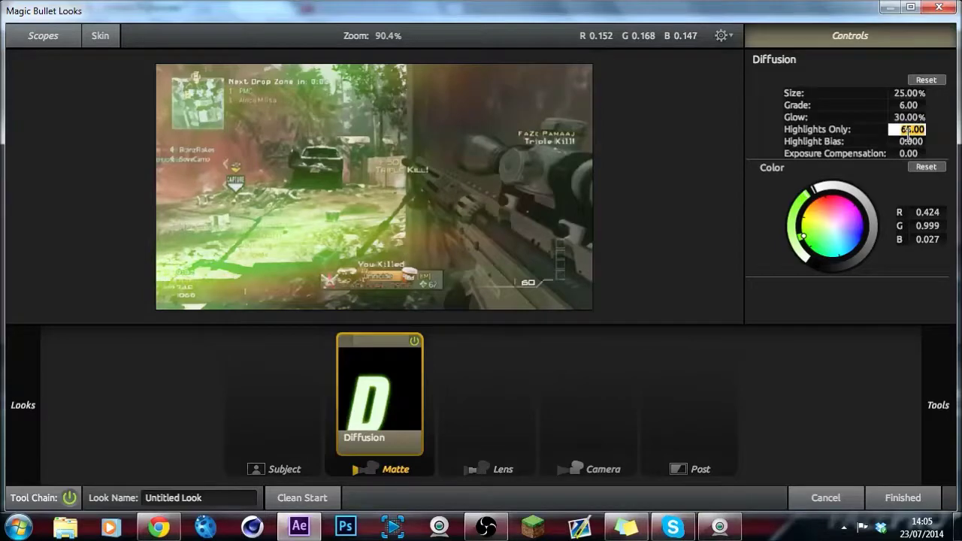
type("80")
key("Return")
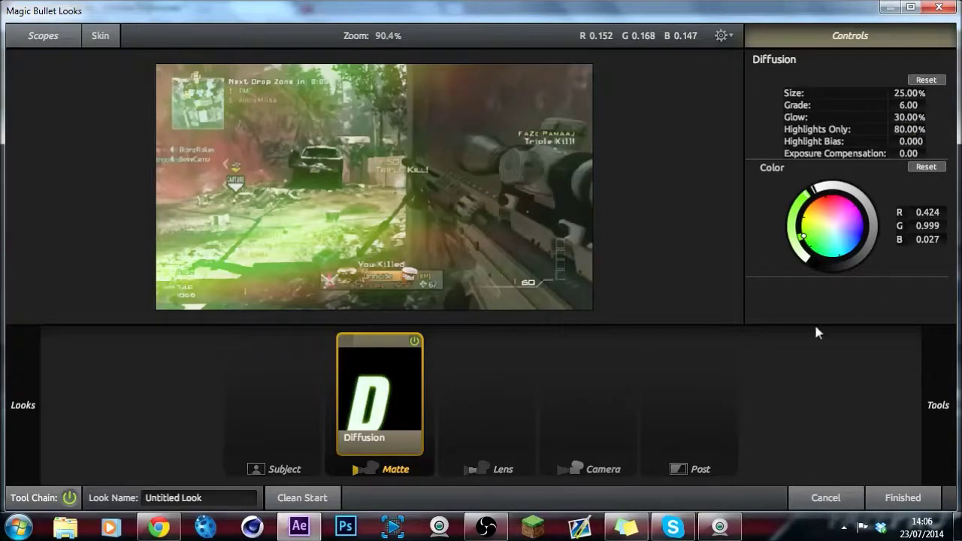
mouse_move(937, 435)
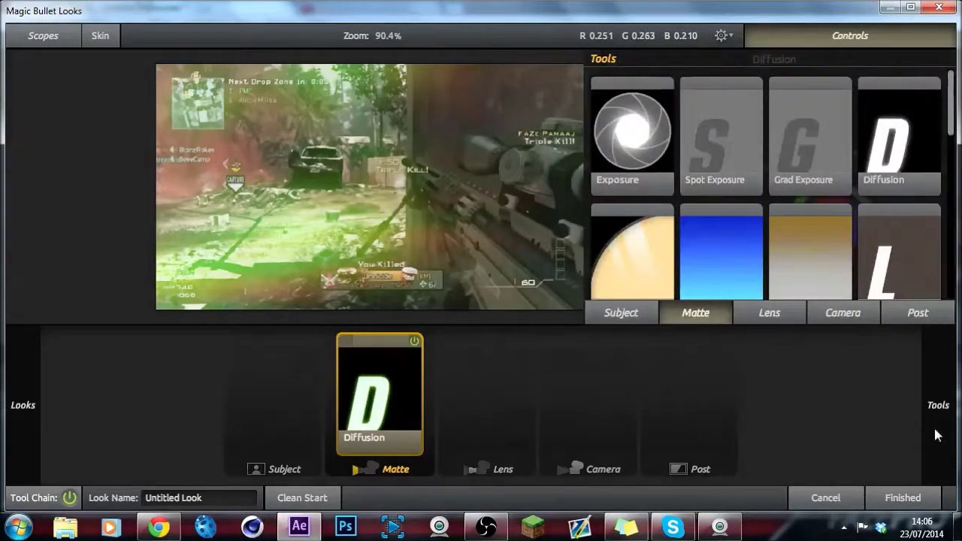
left_click(900, 497)
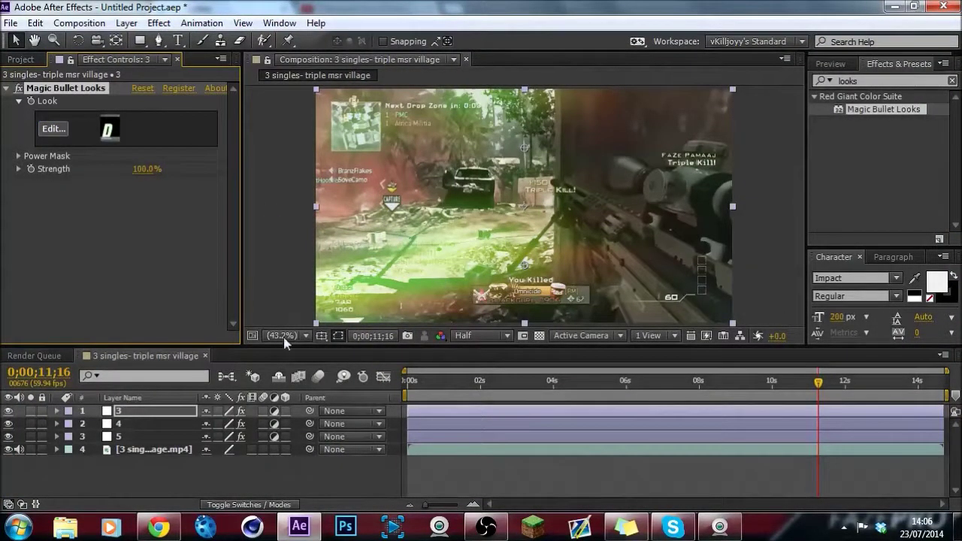
Step: Mask layer 3 to the upper frame with a rectangle feathered 125 pixels
left_click(7, 89)
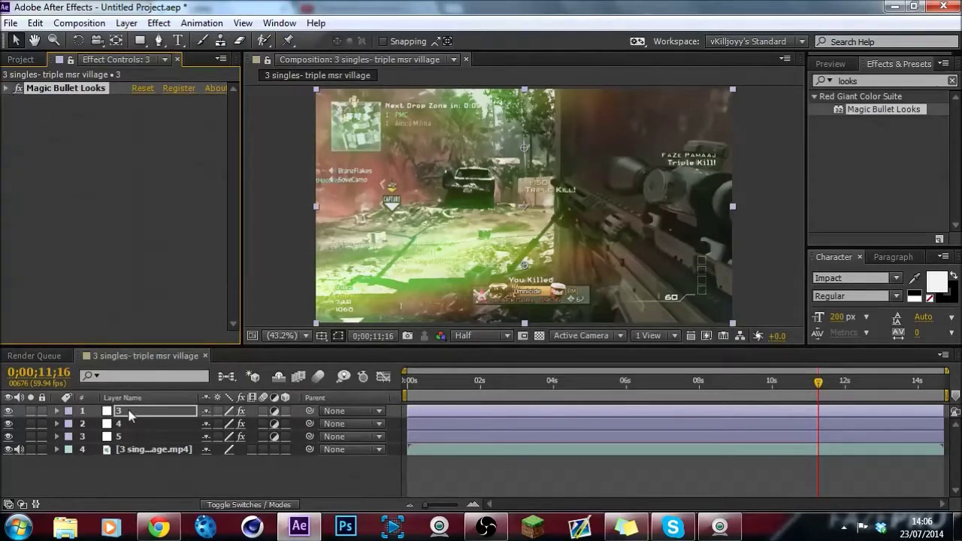
left_click(129, 415)
left_click(142, 42)
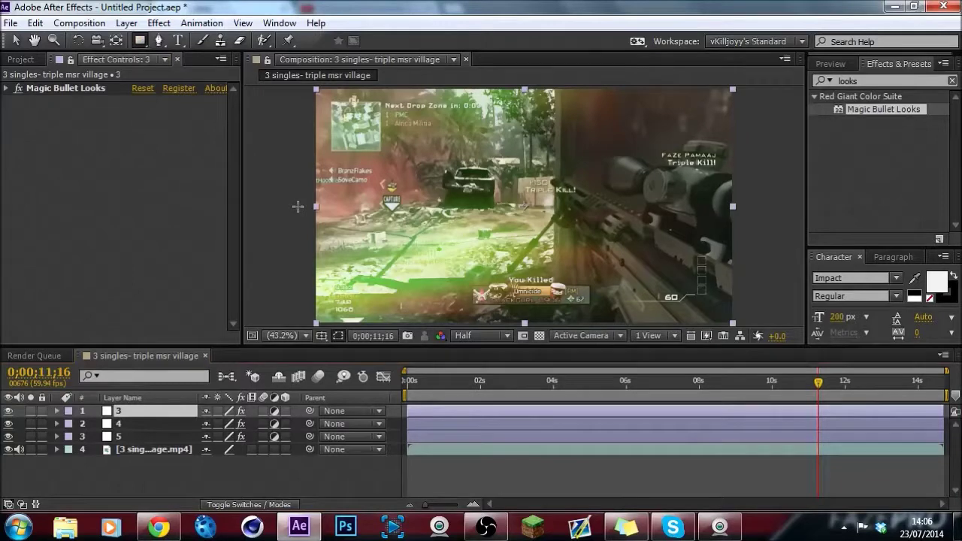
left_click_drag(298, 206, 744, 88)
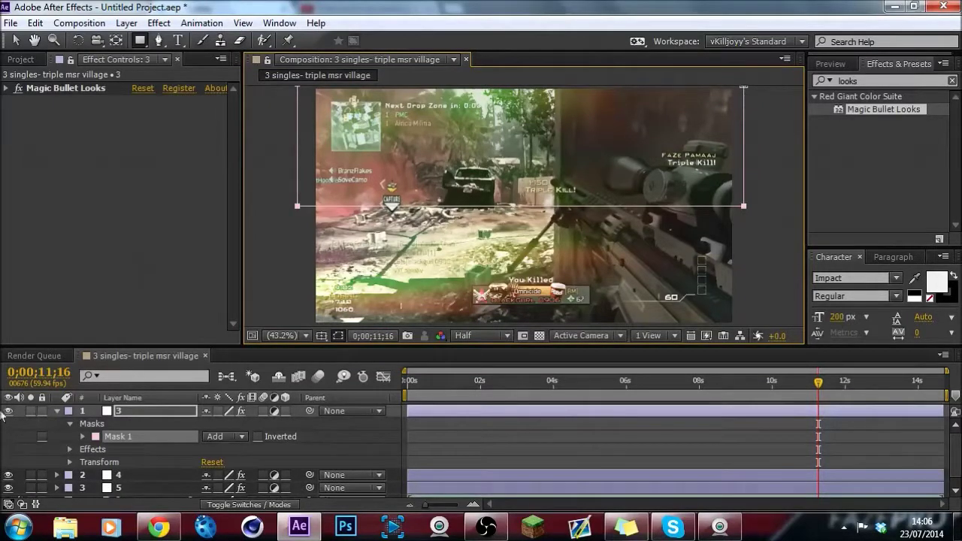
key("f")
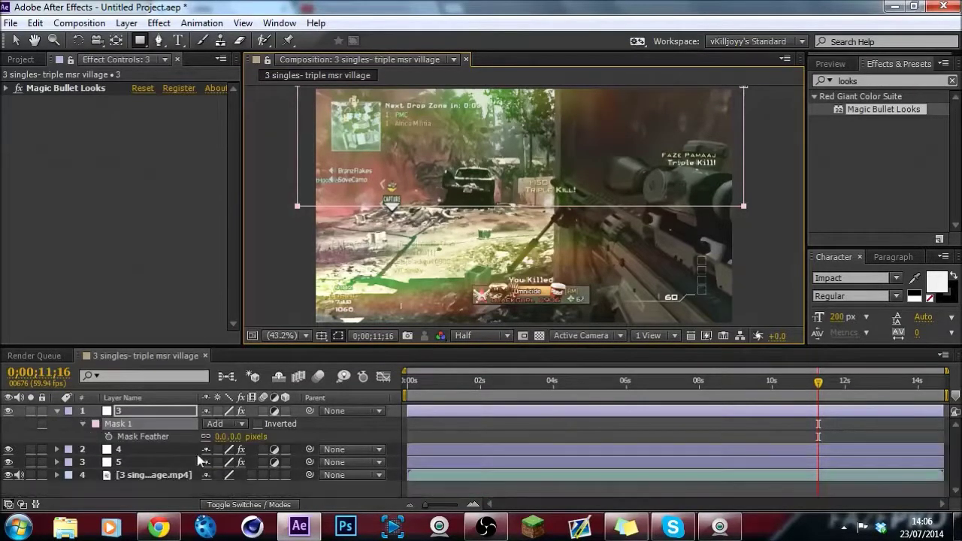
mouse_move(299, 526)
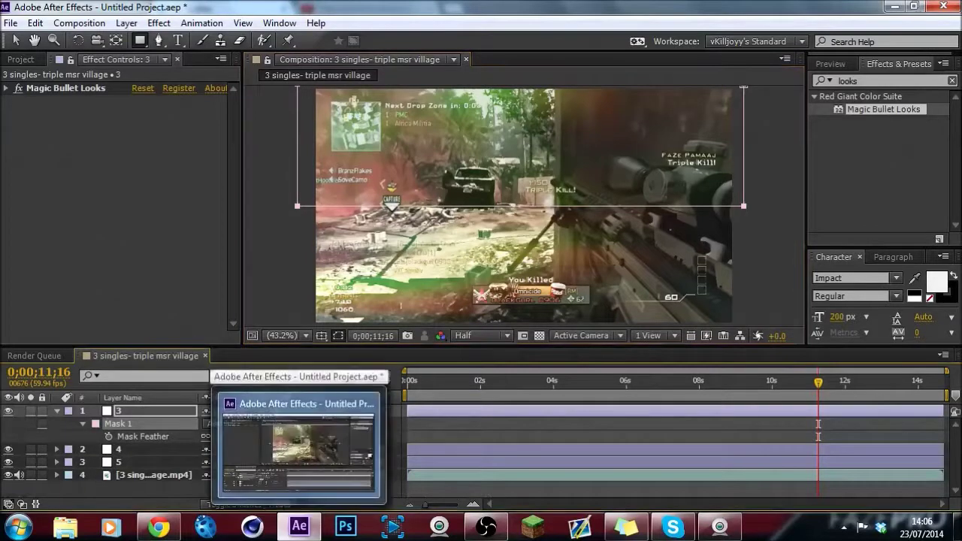
key("Return")
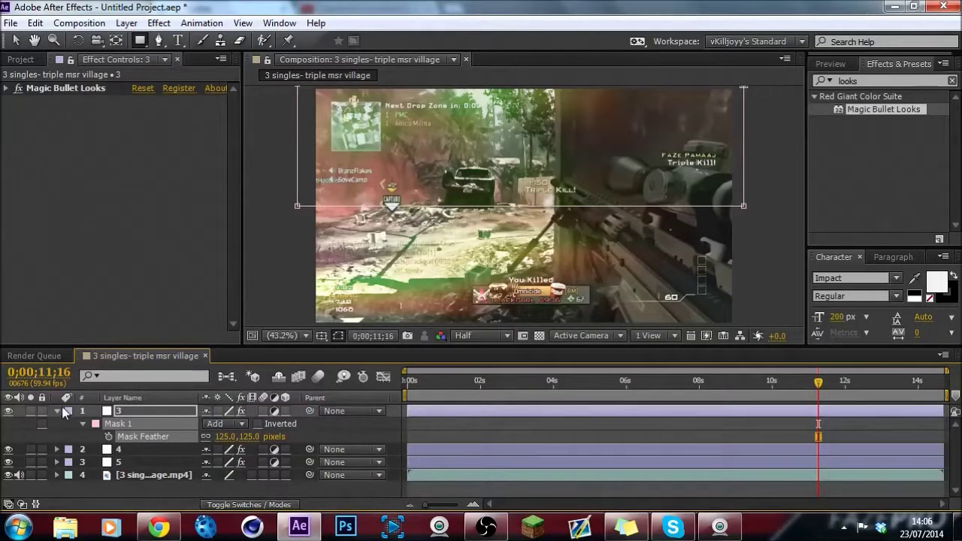
left_click(56, 410)
Step: Duplicate the masked layer 3 to create layer 6
left_click(135, 416)
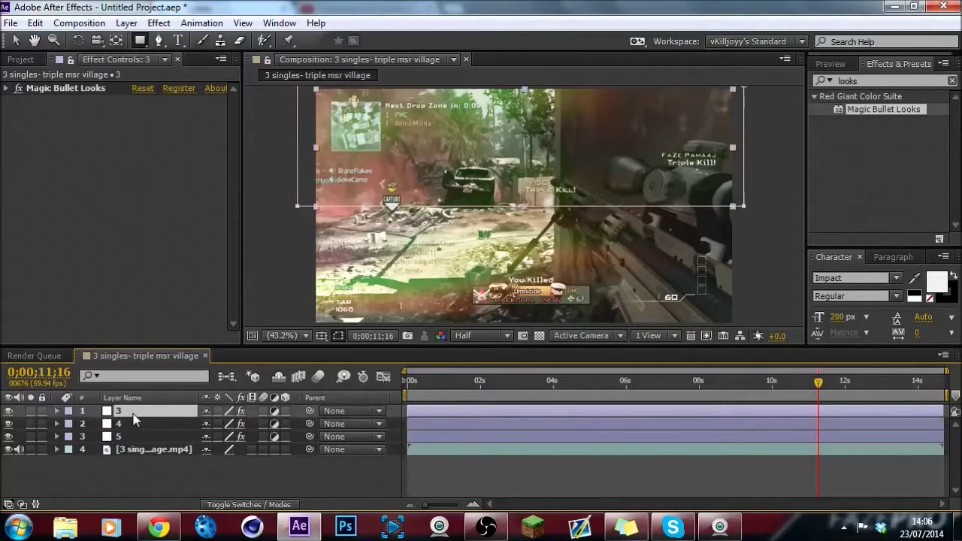
key("ctrl+d")
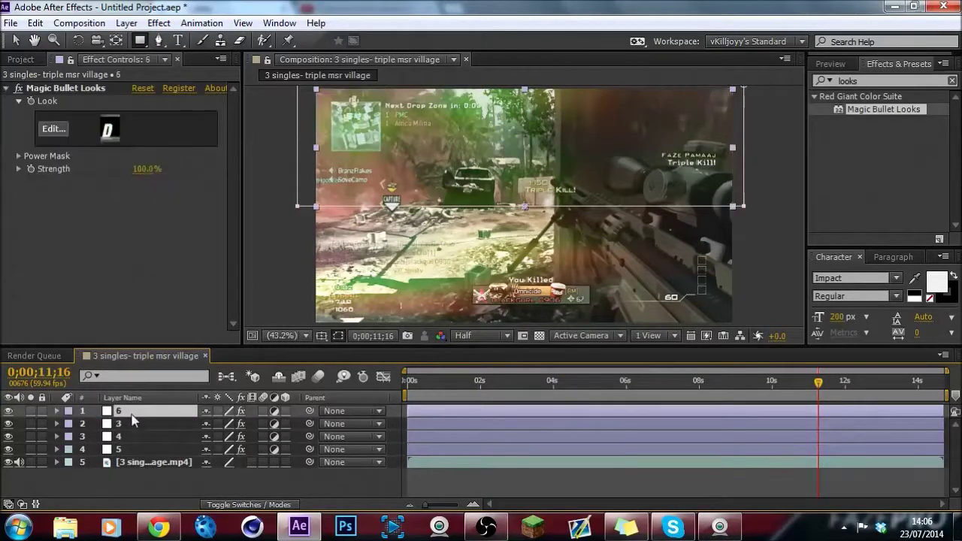
left_click(133, 450)
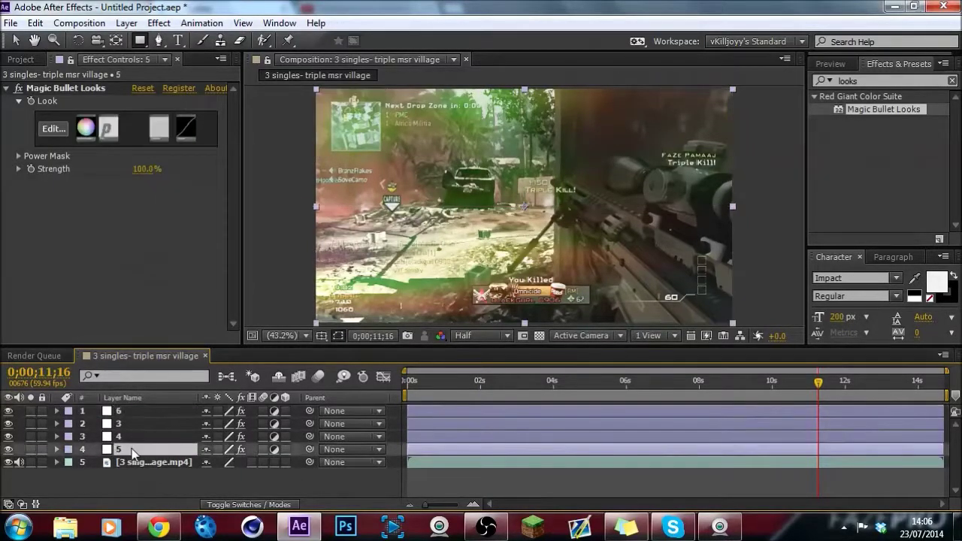
Step: Rename the top layer 6 to 2
left_click(129, 414)
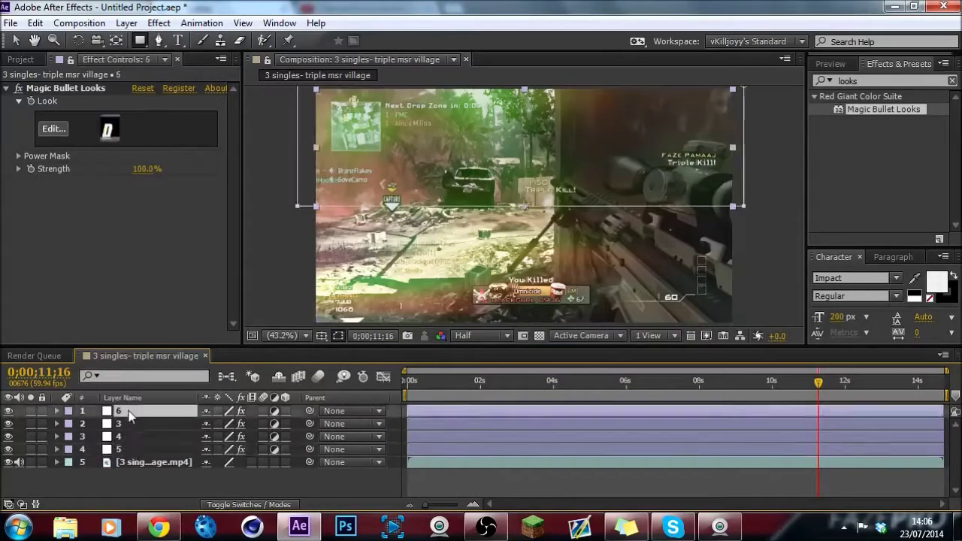
right_click(129, 416)
left_click(335, 110)
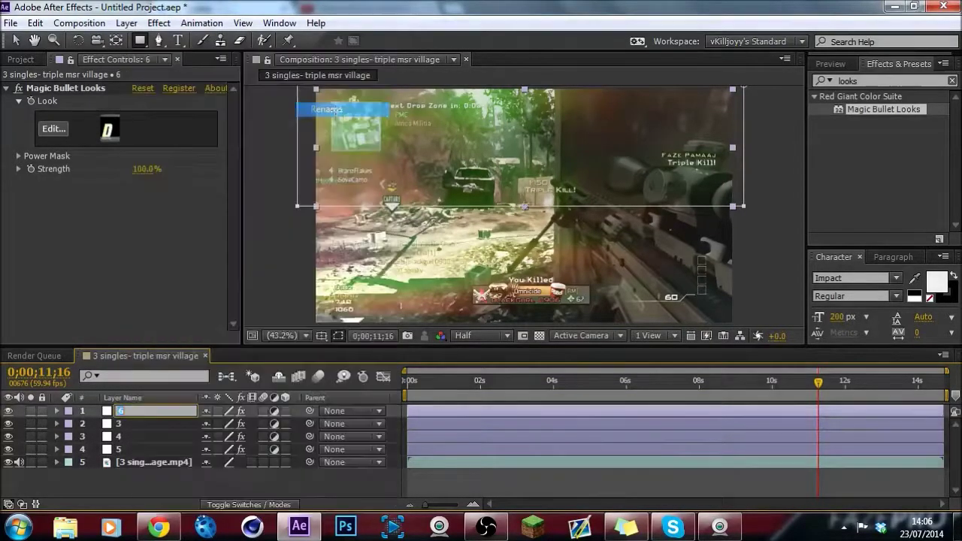
type("2")
key("Return")
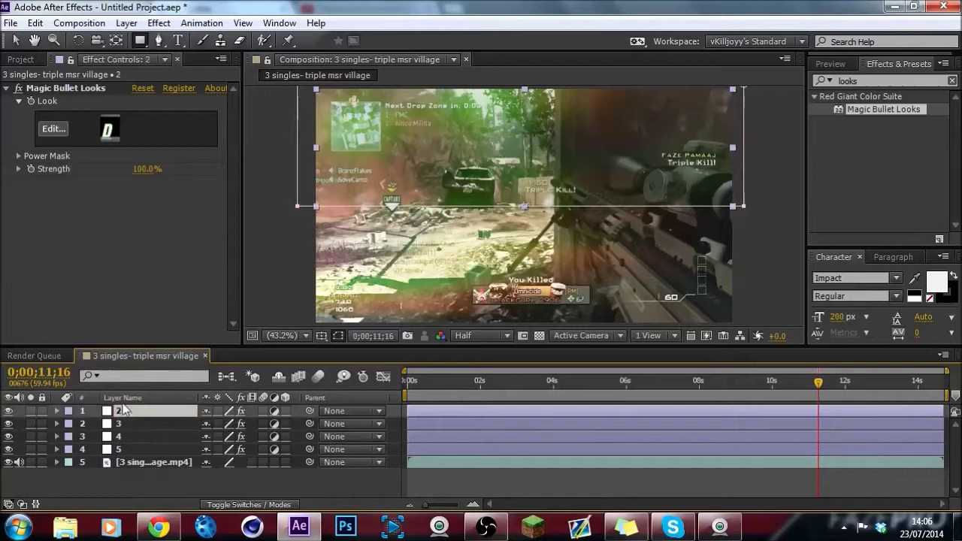
Step: Move layer 2 down into the lower half of the frame
left_click(15, 40)
left_click_drag(475, 209, 471, 248)
key("shift+Left")
key("shift+Left")
key("shift+Left")
key("shift+Right")
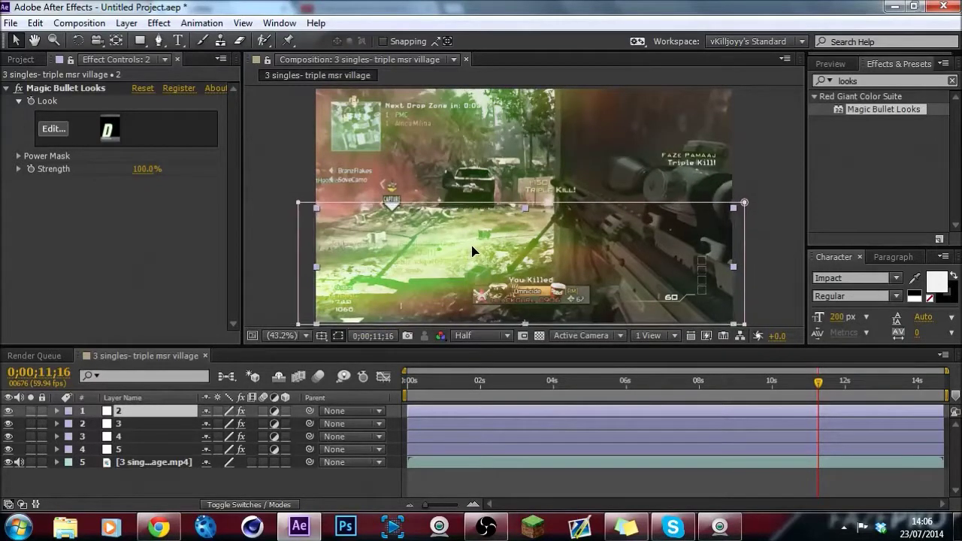
key("Return")
Step: Check layer 3's opacity, then open layer 2's Magic Bullet Looks editor
left_click(141, 425)
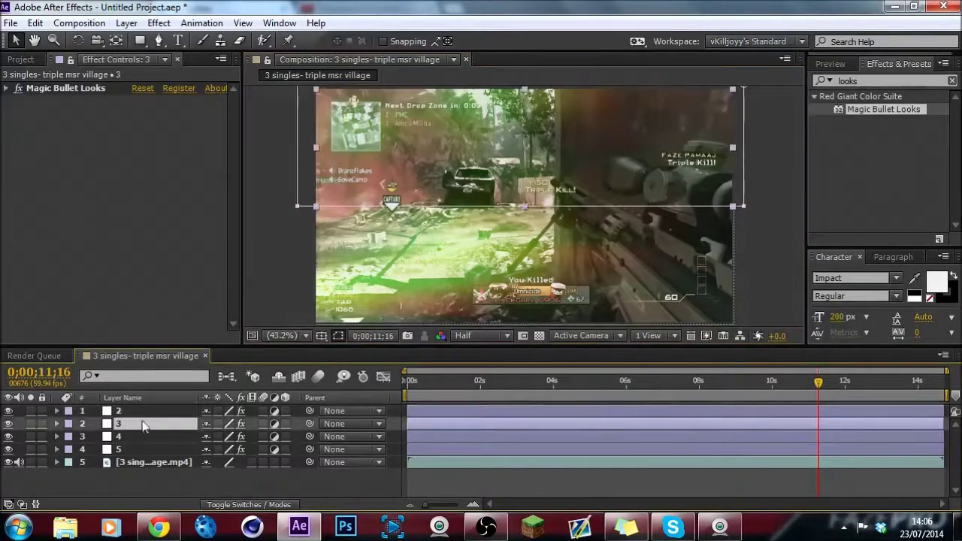
key("t")
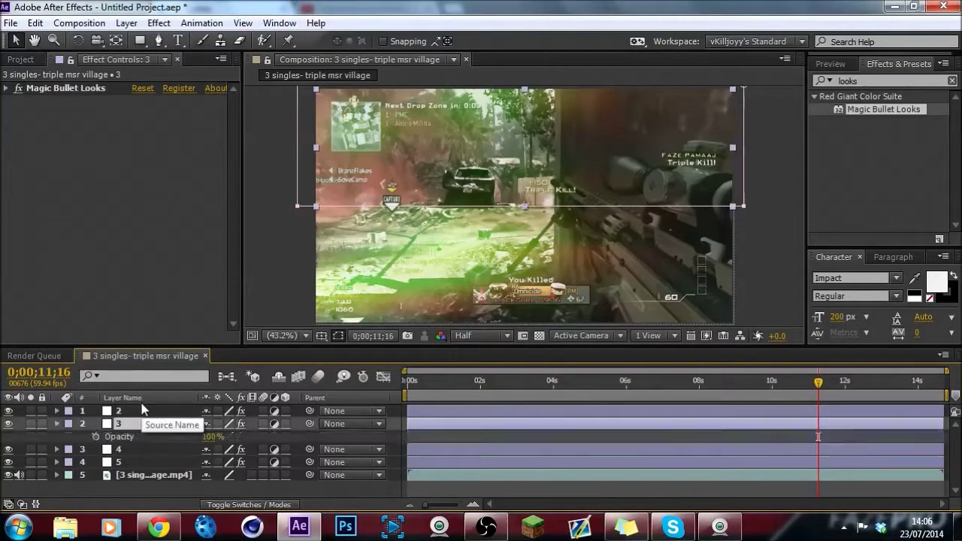
left_click(126, 414)
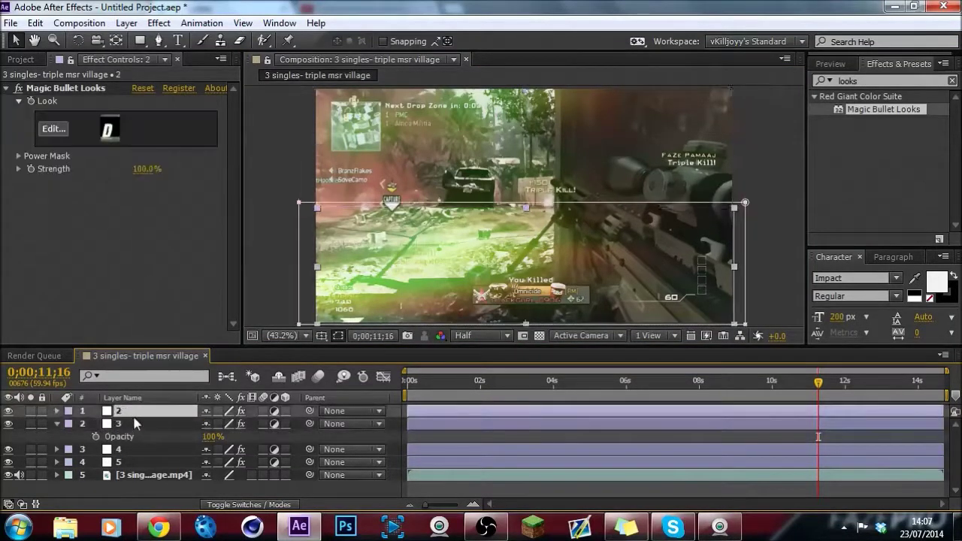
left_click(129, 425)
key("t")
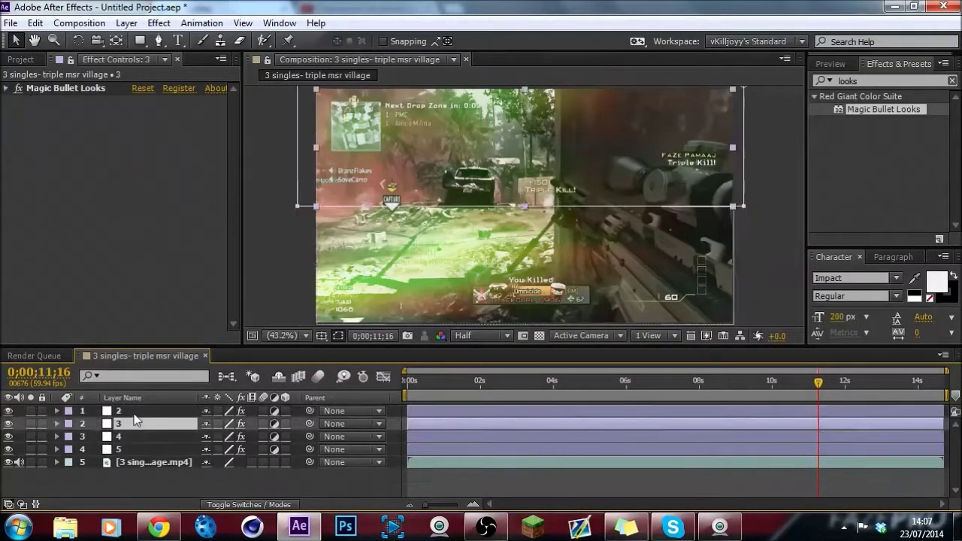
left_click(129, 412)
left_click(46, 130)
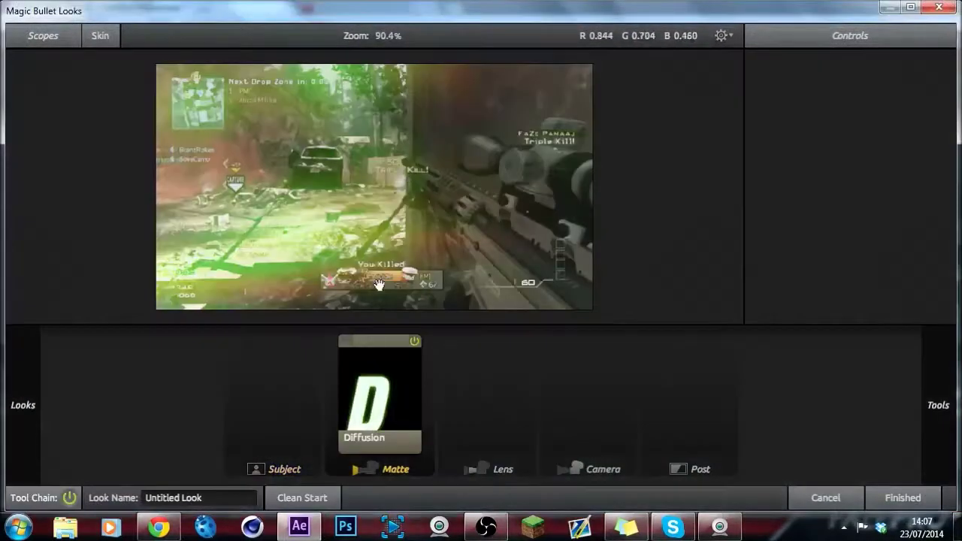
Step: Shift layer 2's Diffusion colour to orange (R 0.999, G 0.514, B 0.027) and apply the look
left_click(370, 403)
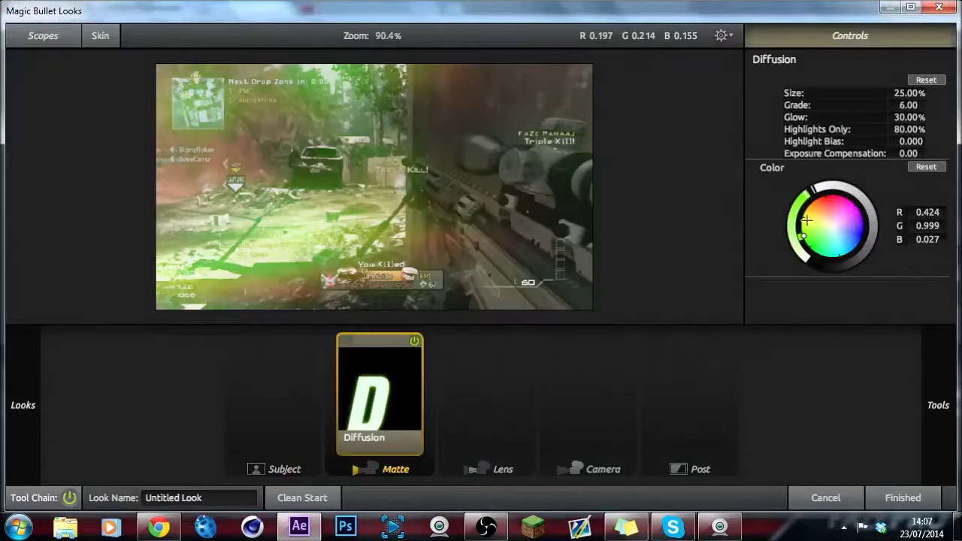
left_click_drag(806, 220, 810, 200)
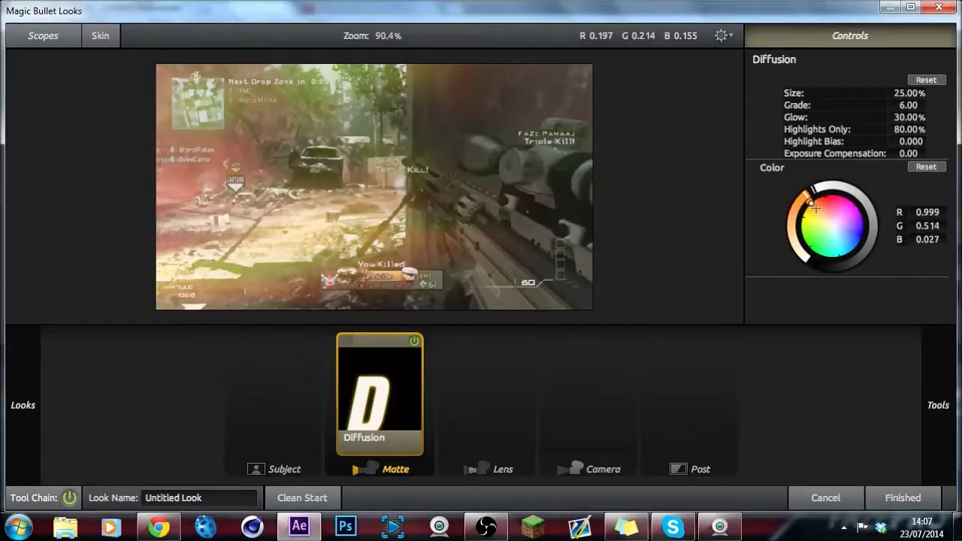
mouse_move(938, 405)
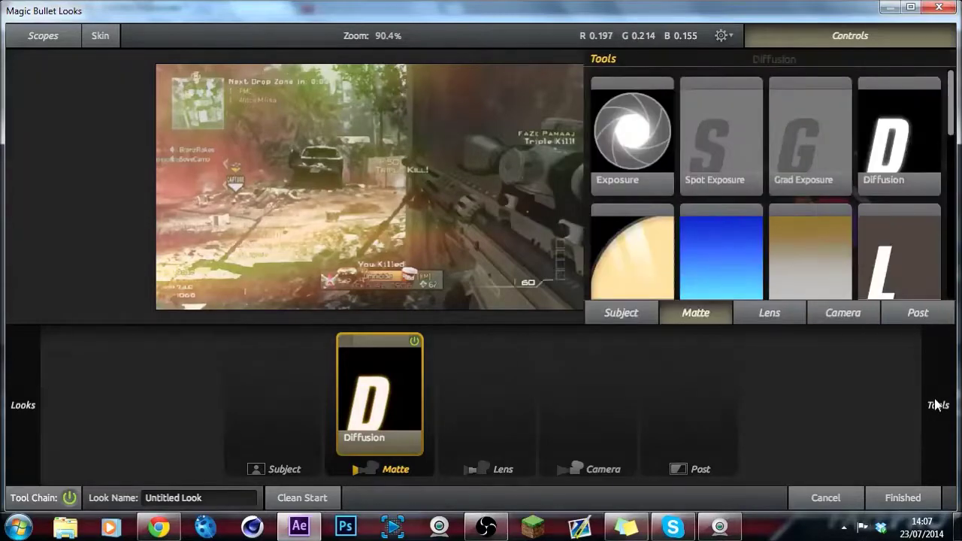
left_click(894, 495)
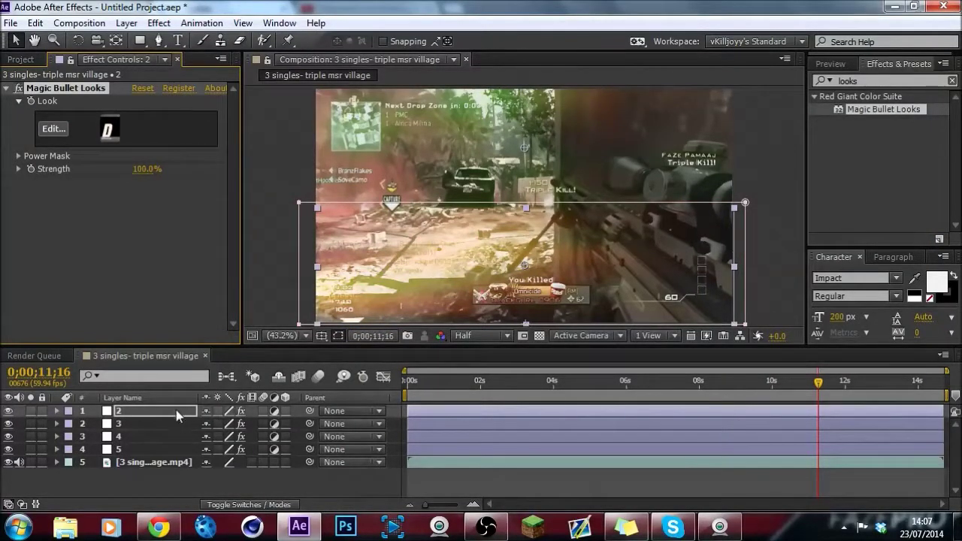
Step: Stretch layer 2 upward and draw a rectangular mask across the lower frame
key("m")
key("m")
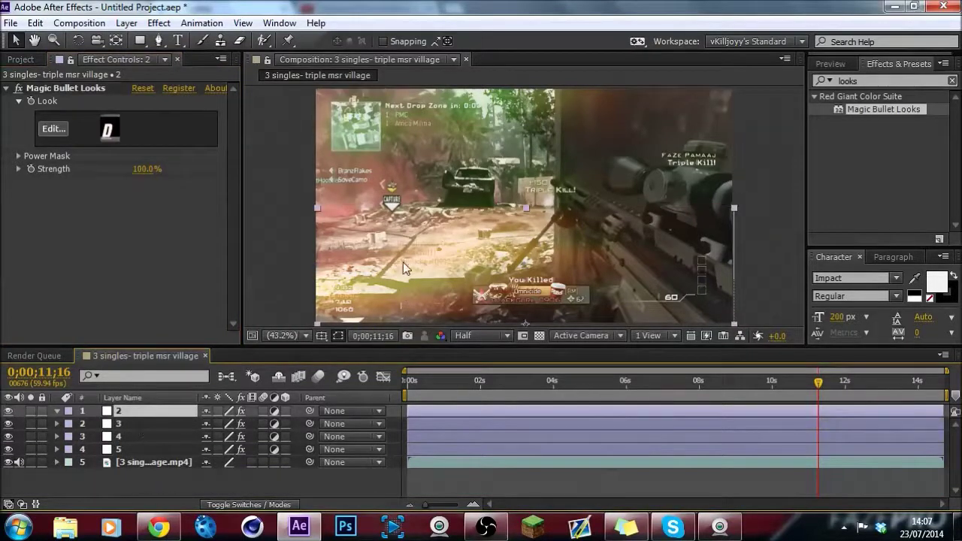
left_click_drag(526, 207, 526, 82)
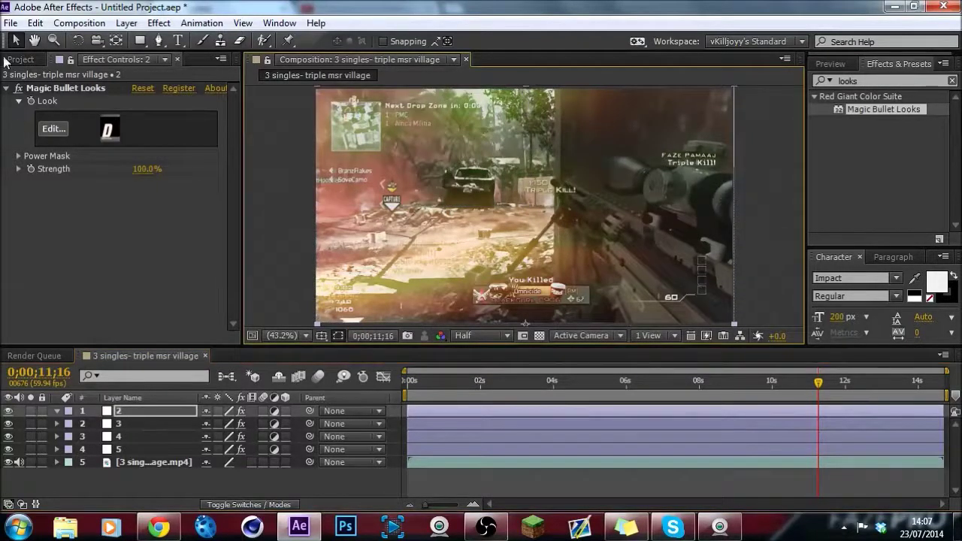
left_click(140, 41)
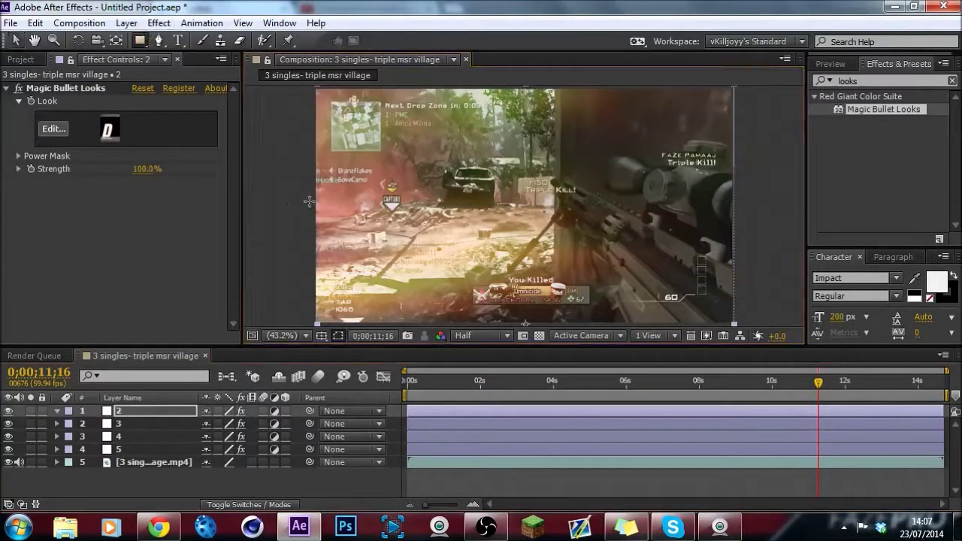
left_click(157, 411)
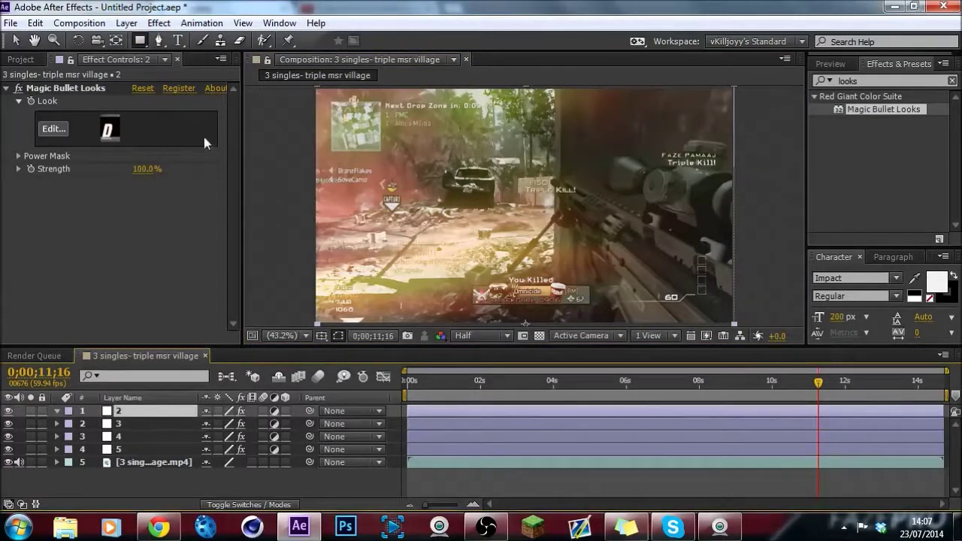
left_click(140, 41)
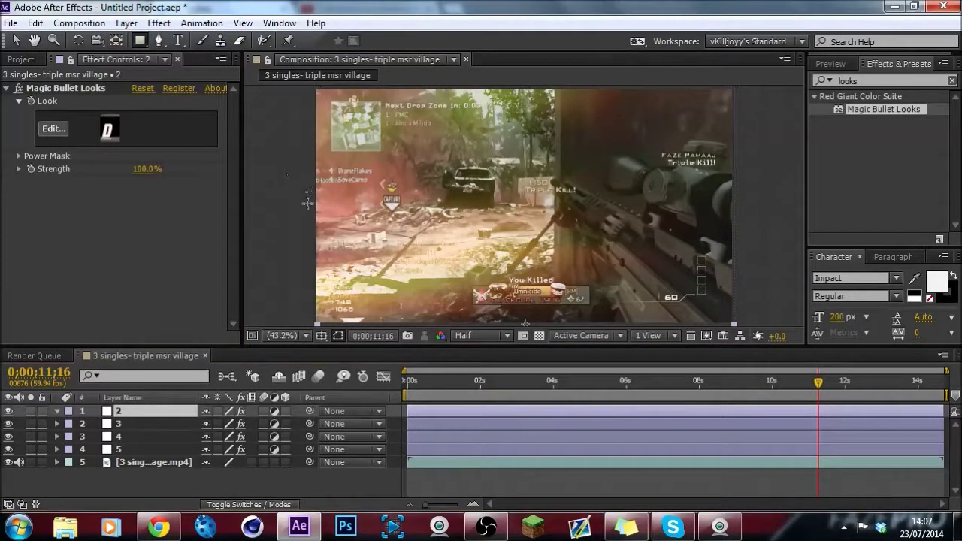
mouse_move(302, 206)
left_mouse_down()
mouse_move(522, 303)
mouse_move(736, 313)
mouse_move(740, 323)
left_mouse_up()
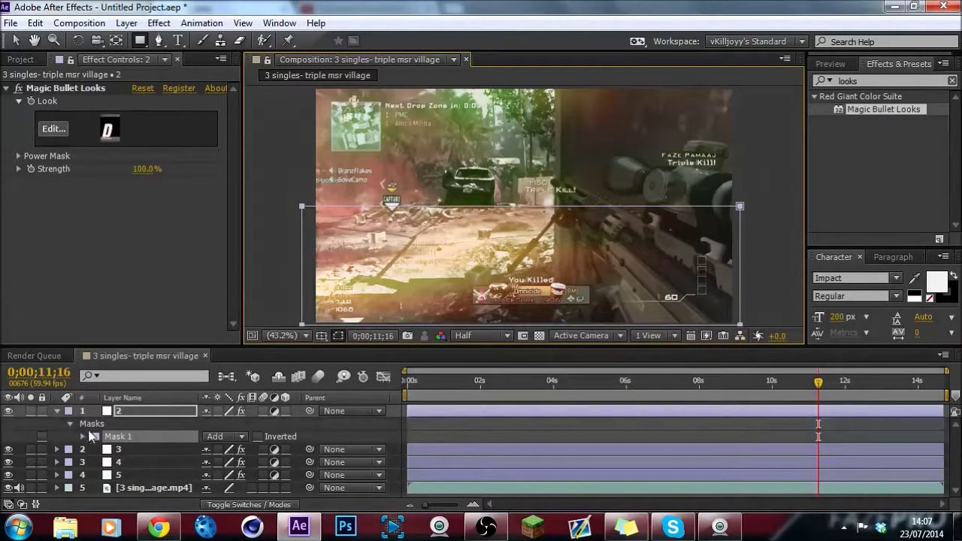
Step: Feather layer 2's mask by 125 pixels
key("f")
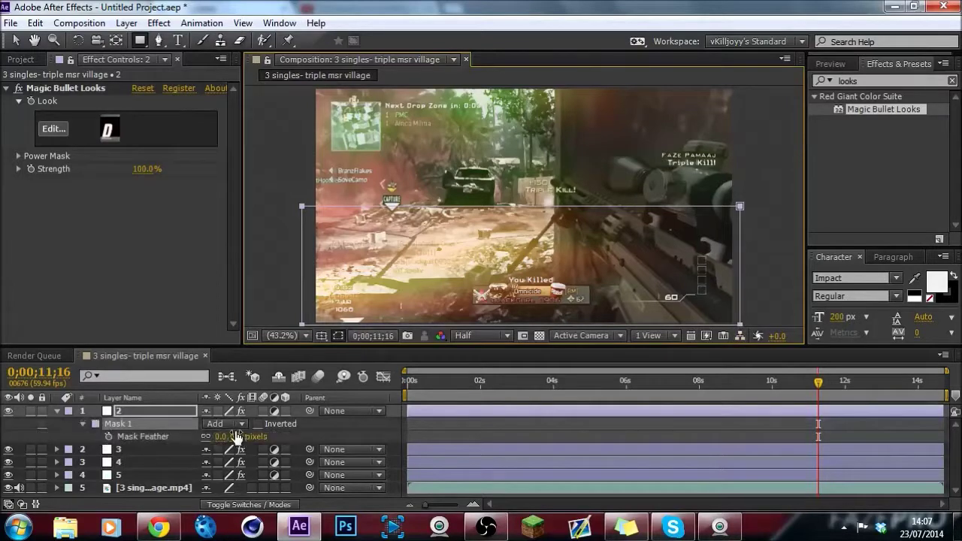
left_click(236, 436)
type("125")
key("Return")
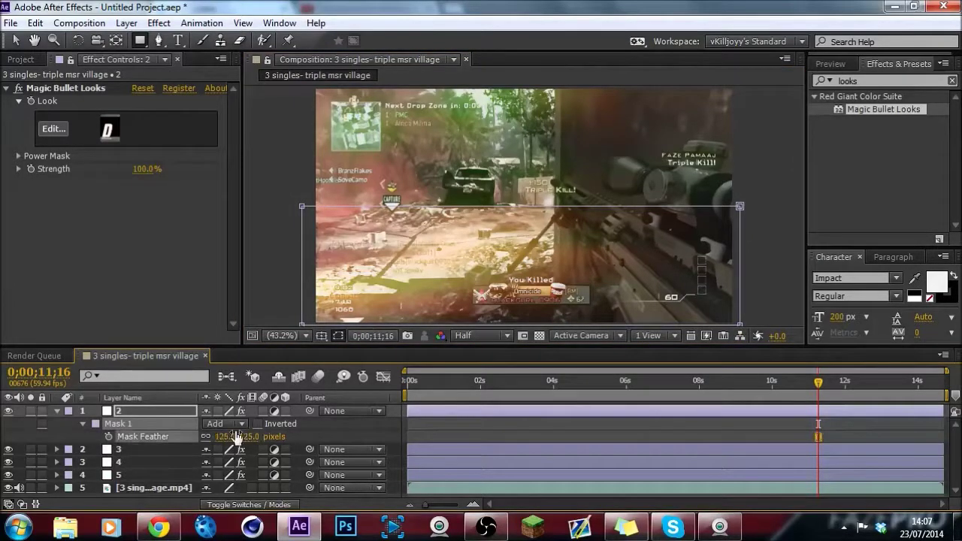
left_click(15, 40)
left_click(57, 411)
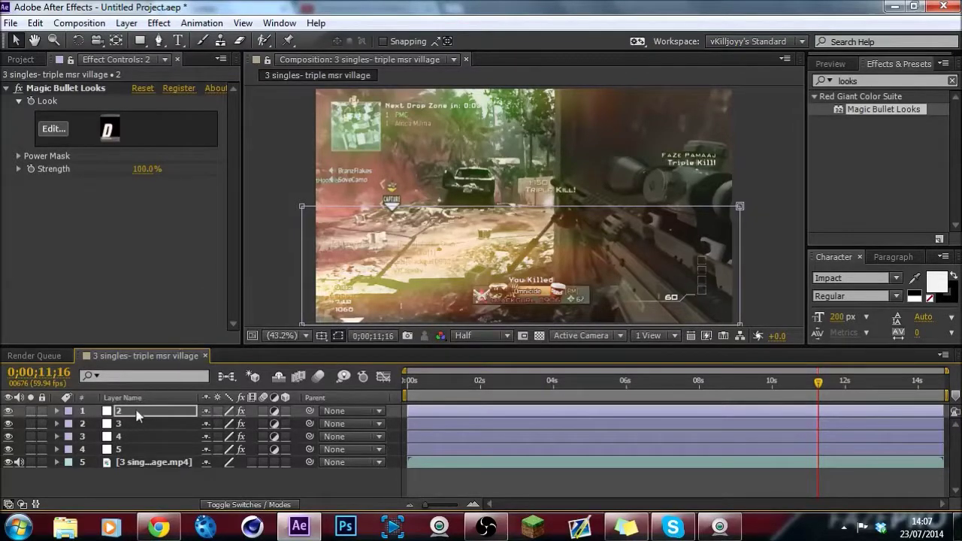
Step: Scale layer 2 to about 109, 225% and nudge its position slightly lower
key("s")
left_click(255, 423)
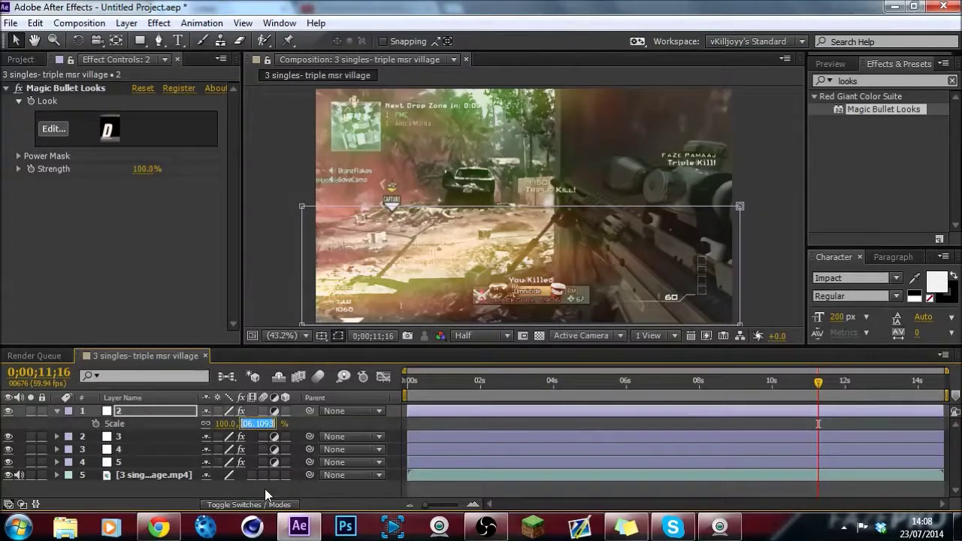
mouse_move(254, 424)
left_mouse_down()
mouse_move(261, 408)
mouse_move(262, 423)
left_mouse_up()
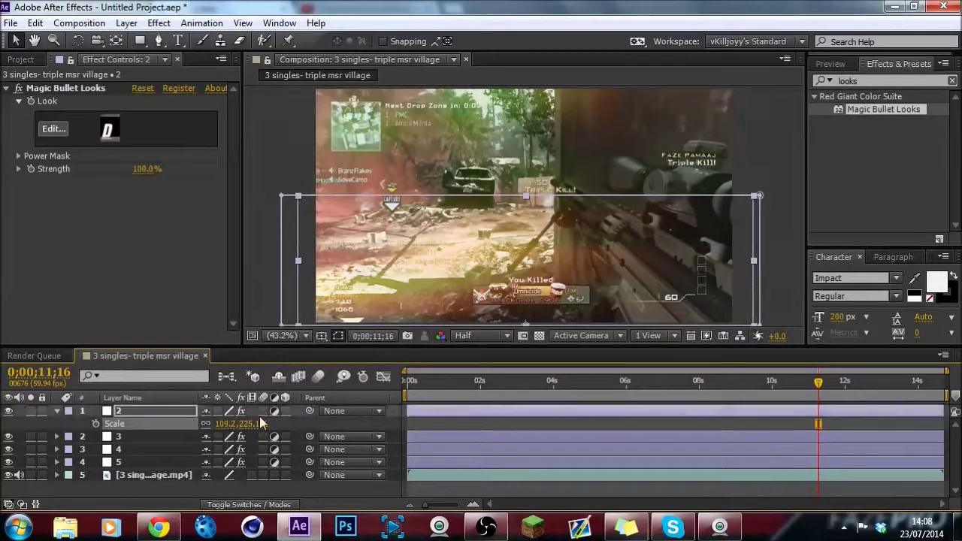
key("p")
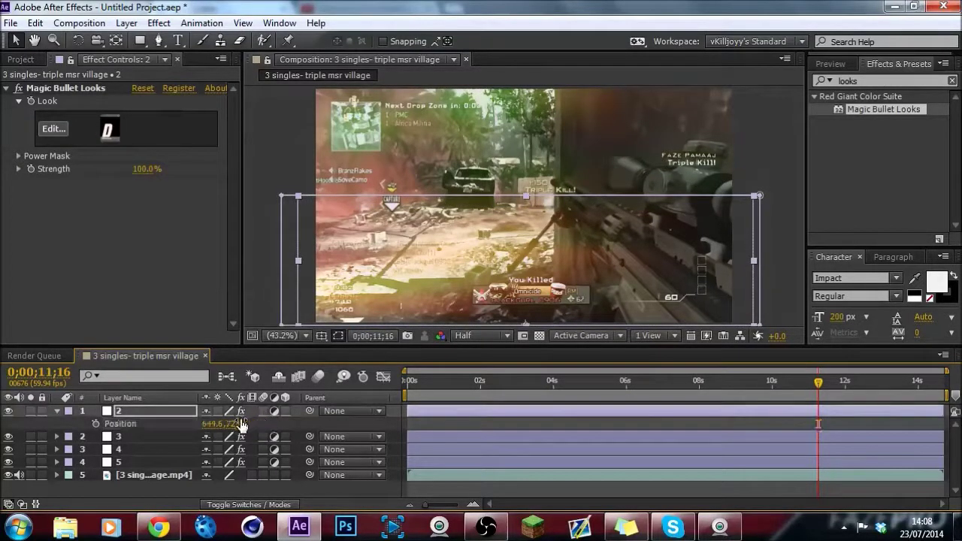
left_click_drag(244, 422, 248, 420)
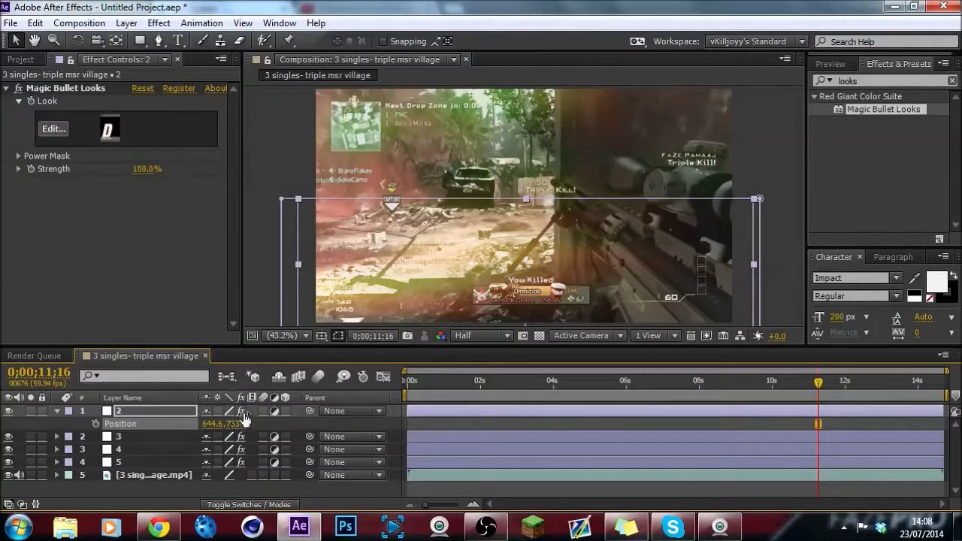
left_click_drag(240, 422, 242, 422)
left_click(57, 411)
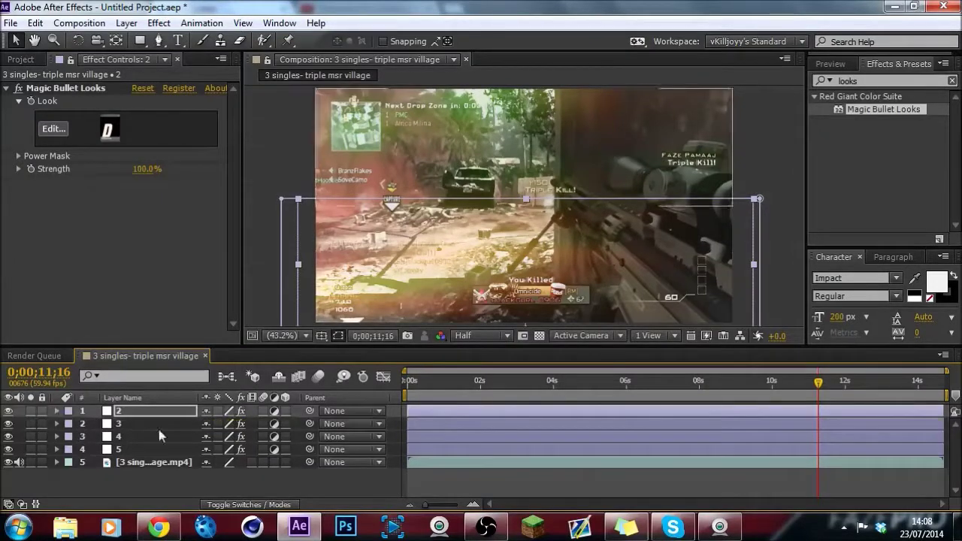
left_click(899, 384)
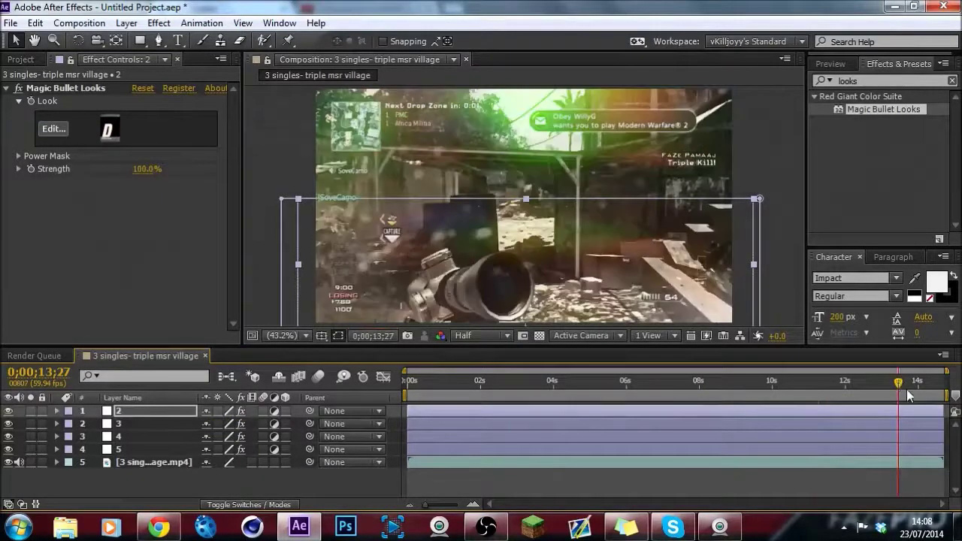
left_click(911, 389)
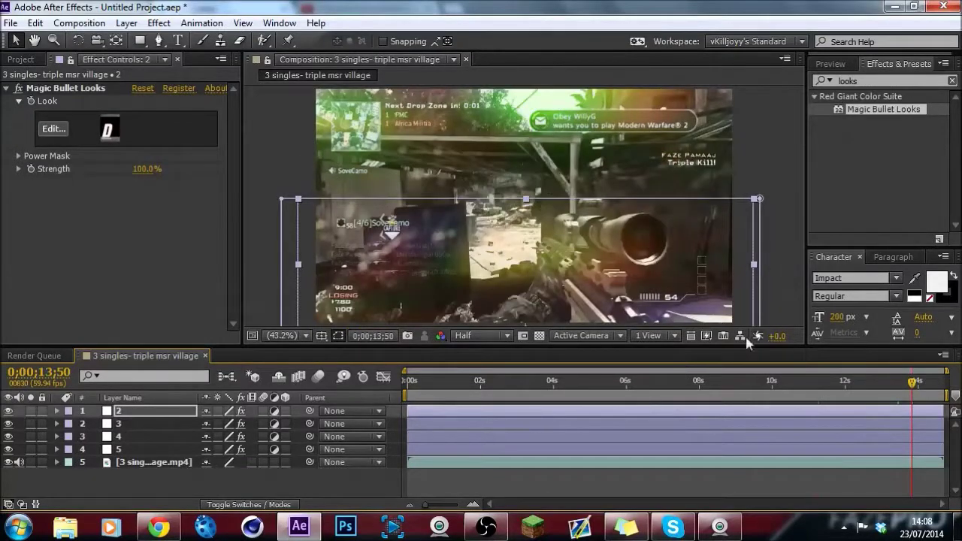
left_click(575, 386)
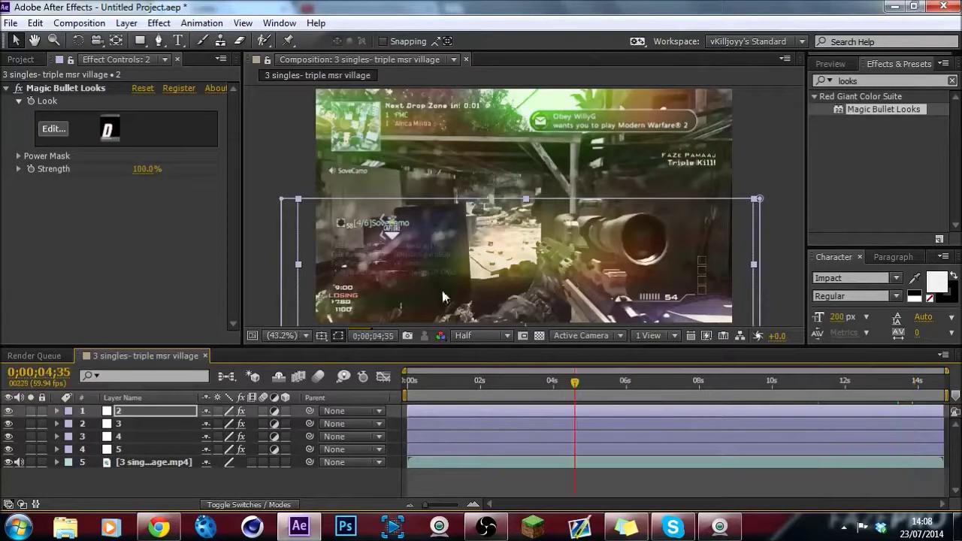
left_click(523, 385)
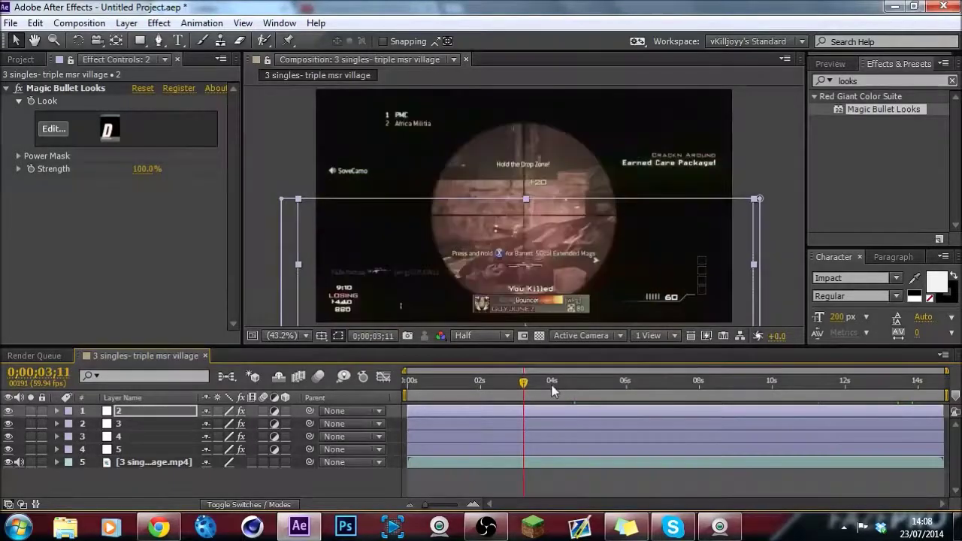
left_click(493, 390)
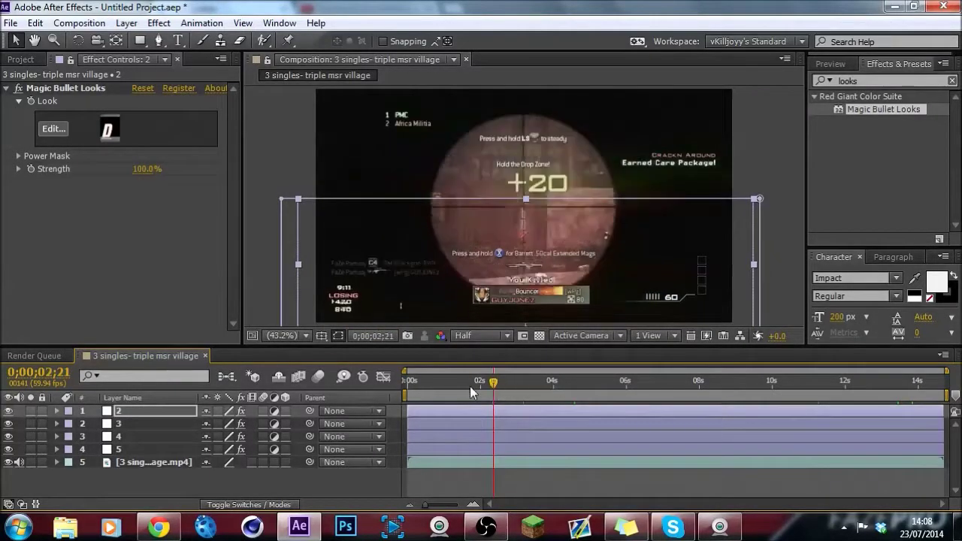
left_click(470, 387)
left_click(444, 384)
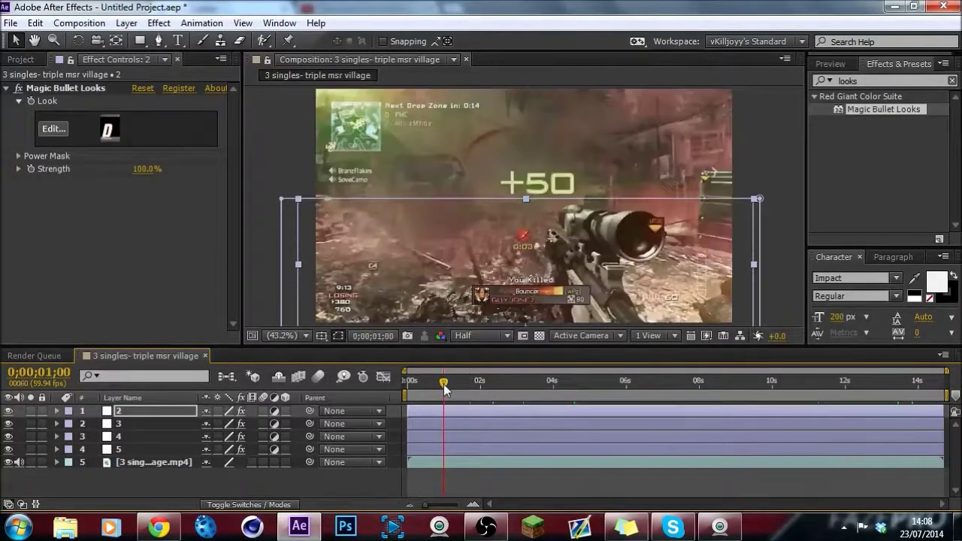
left_click(425, 385)
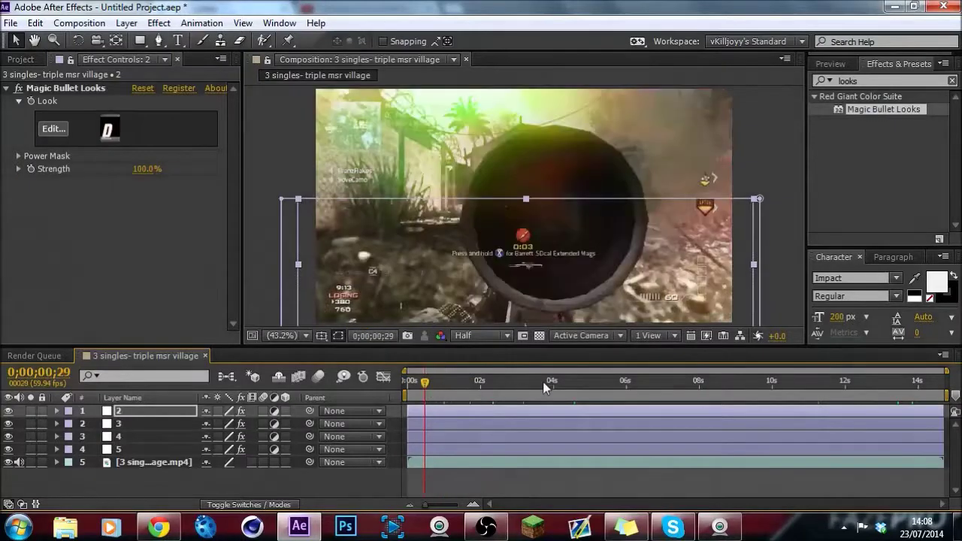
left_click(580, 385)
left_click(605, 382)
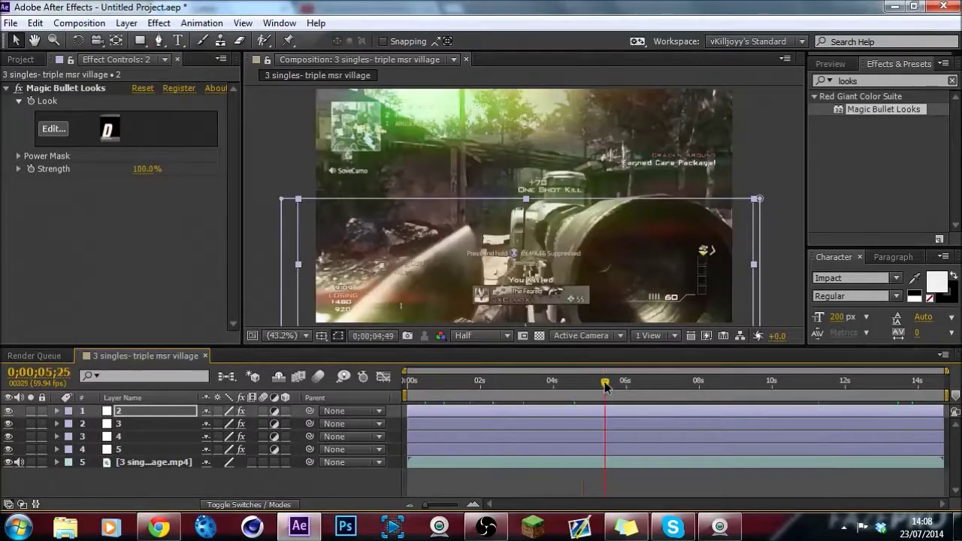
left_click(640, 394)
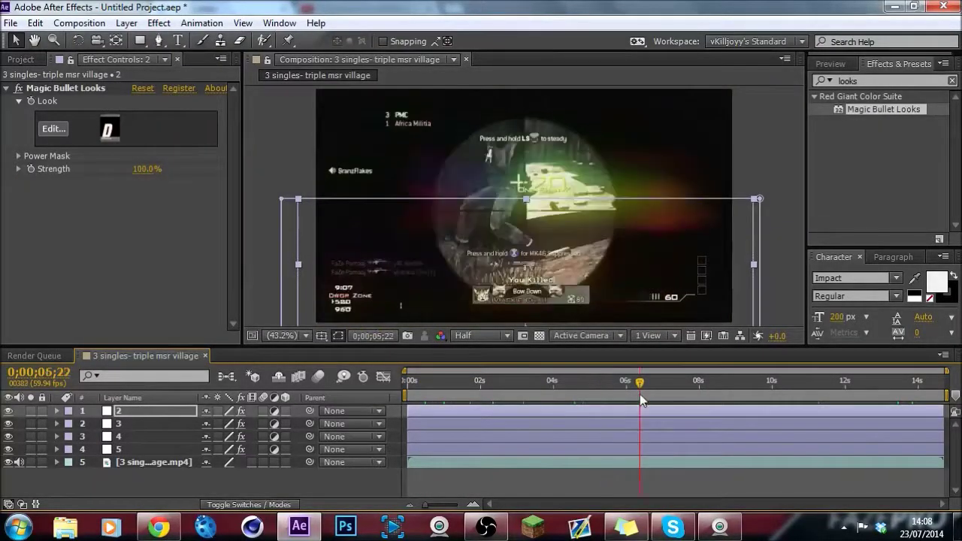
left_click(665, 387)
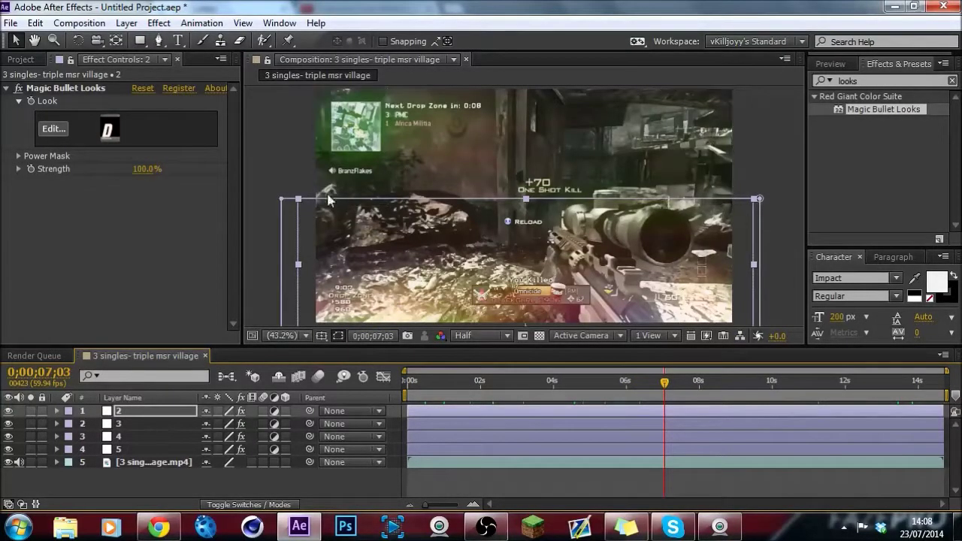
left_click(680, 383)
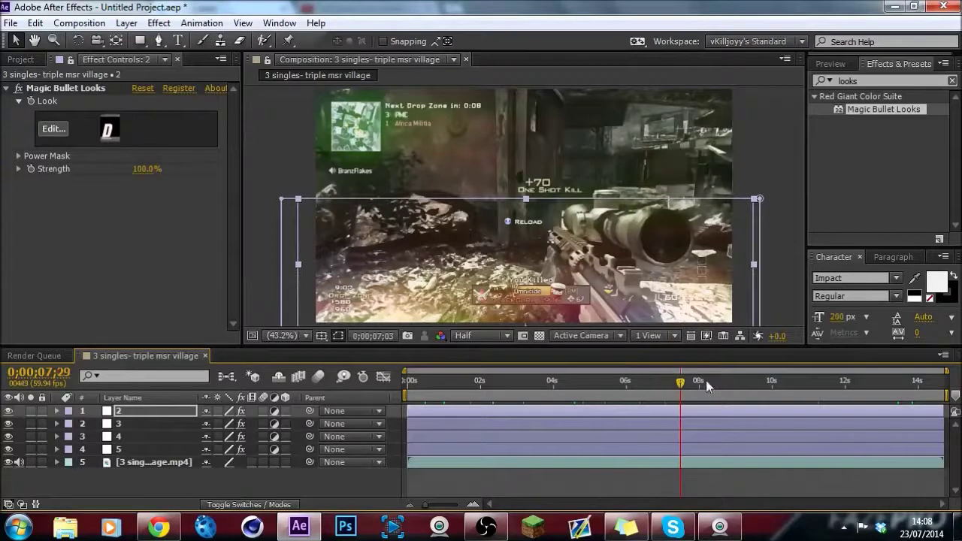
left_click(725, 385)
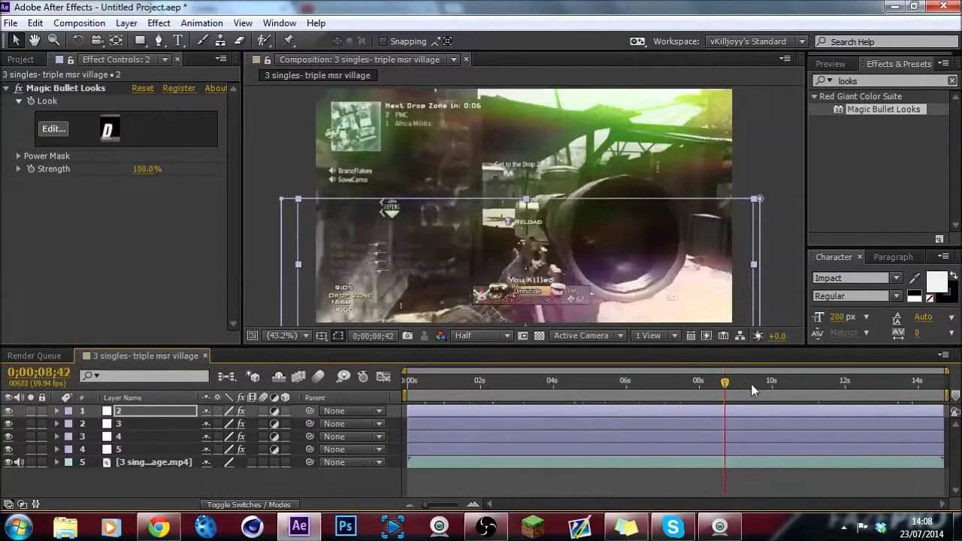
left_click(122, 489)
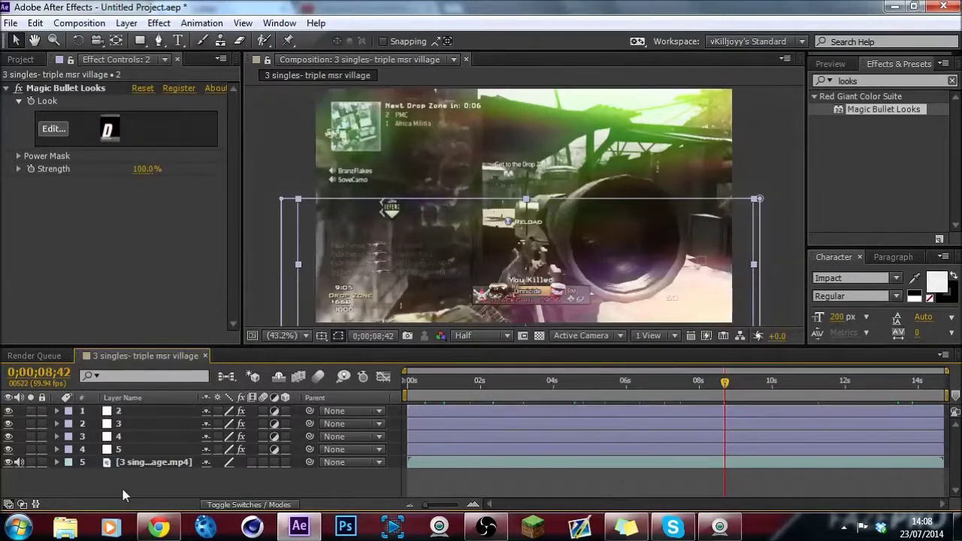
left_click(131, 411)
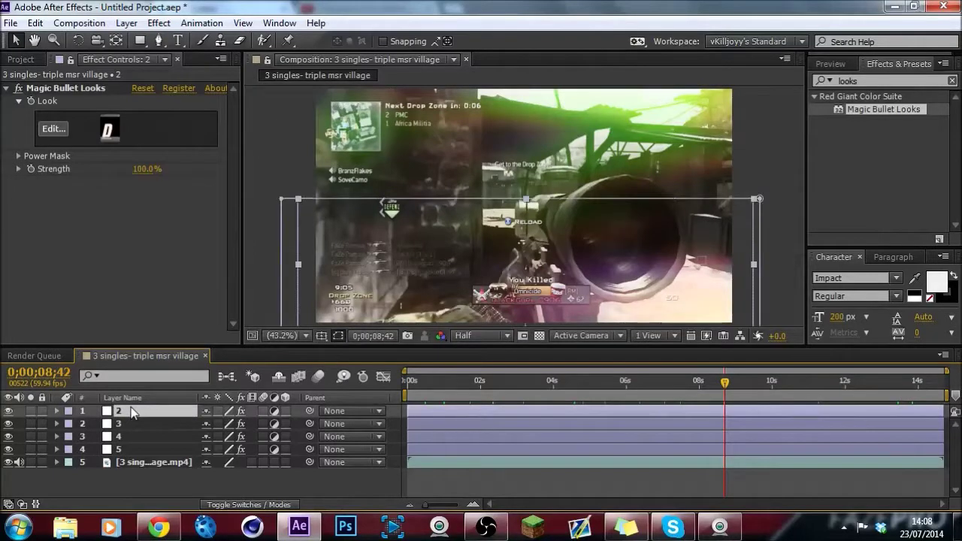
Step: Create a new adjustment layer at the top of the stack named 1
key("ctrl+Down")
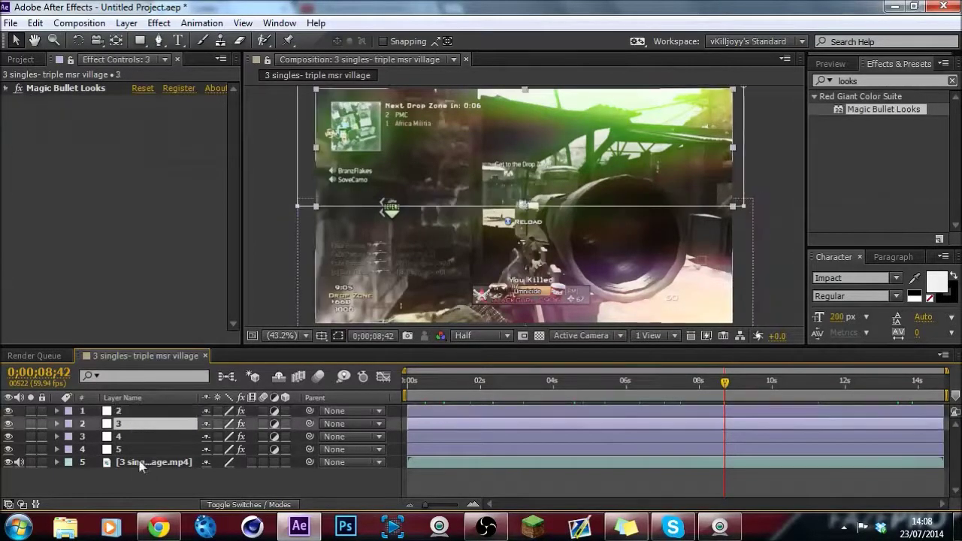
left_click(145, 487)
key("ctrl+alt+y")
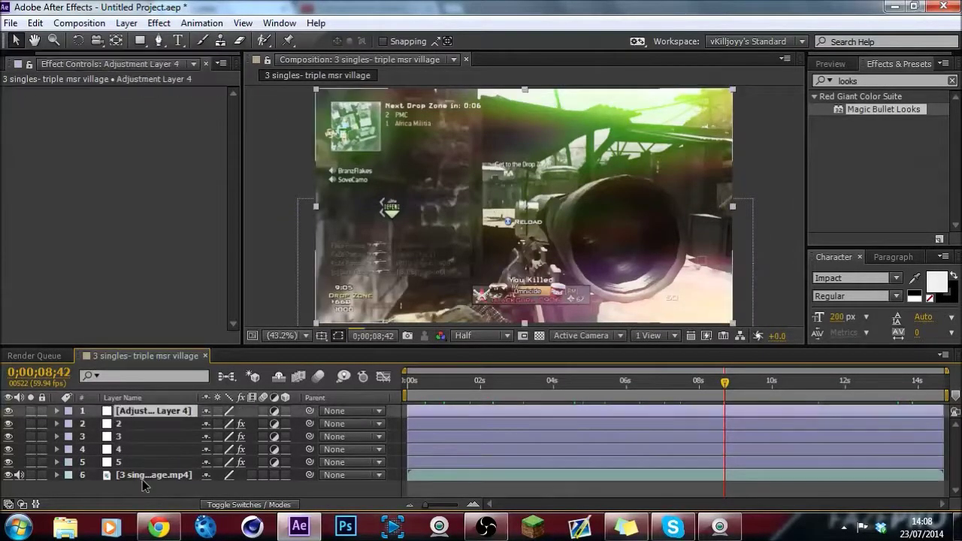
right_click(157, 410)
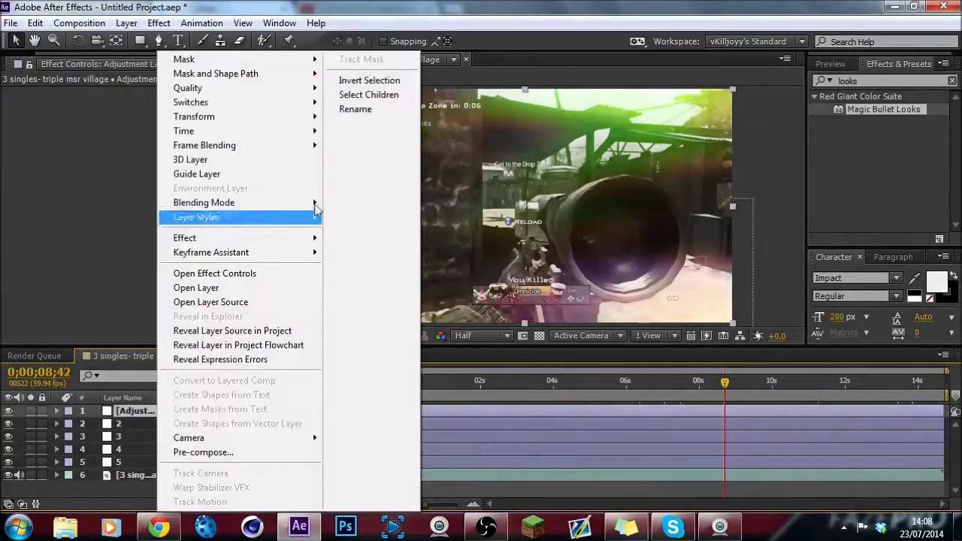
left_click(357, 110)
type("1")
key("Return")
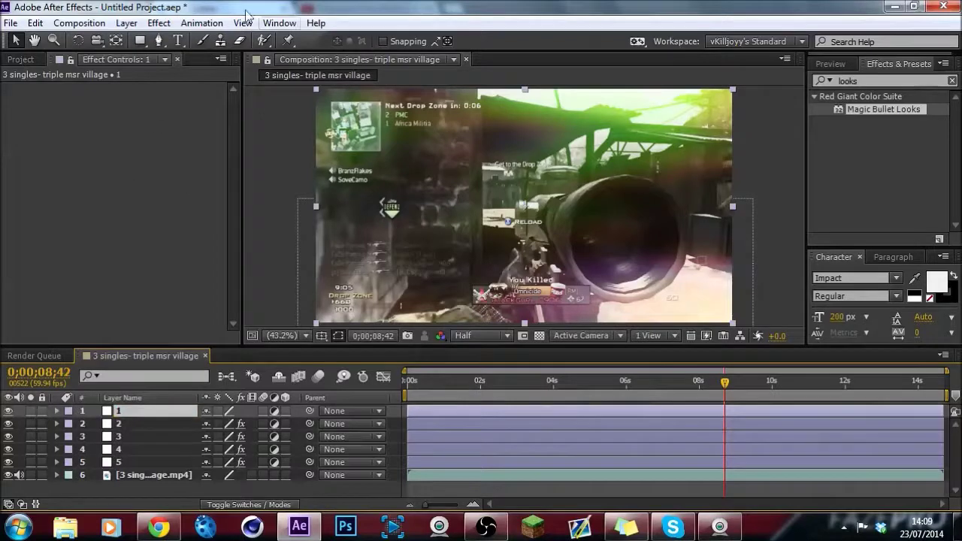
left_click(133, 24)
mouse_move(167, 25)
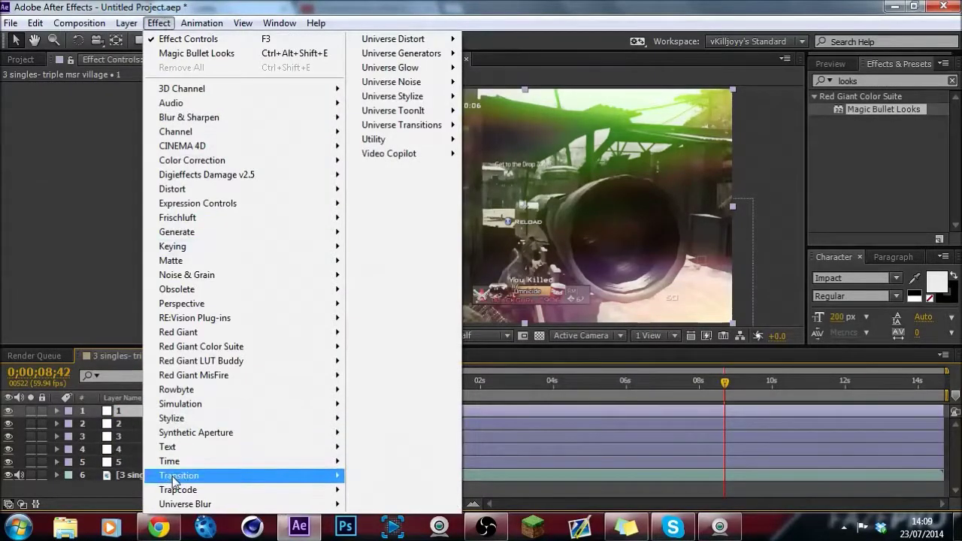
Step: Apply Trapcode Shine to layer 1 in Add mode with its source point at the top edge
mouse_move(210, 490)
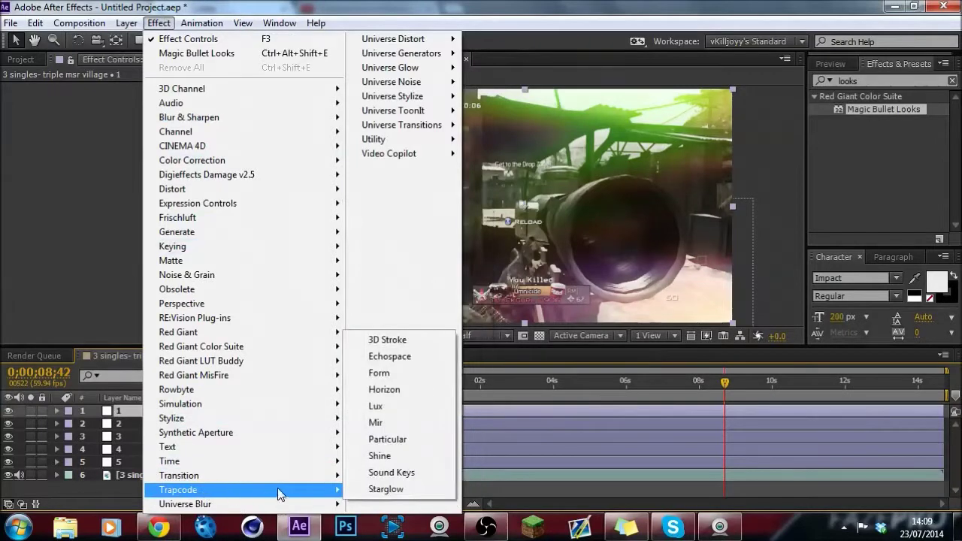
left_click(380, 456)
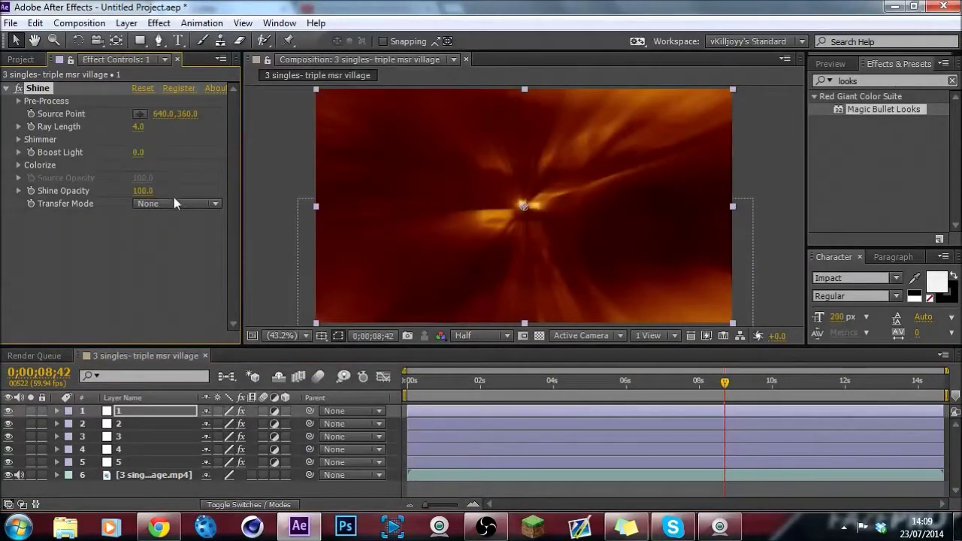
left_click(178, 203)
left_click(215, 233)
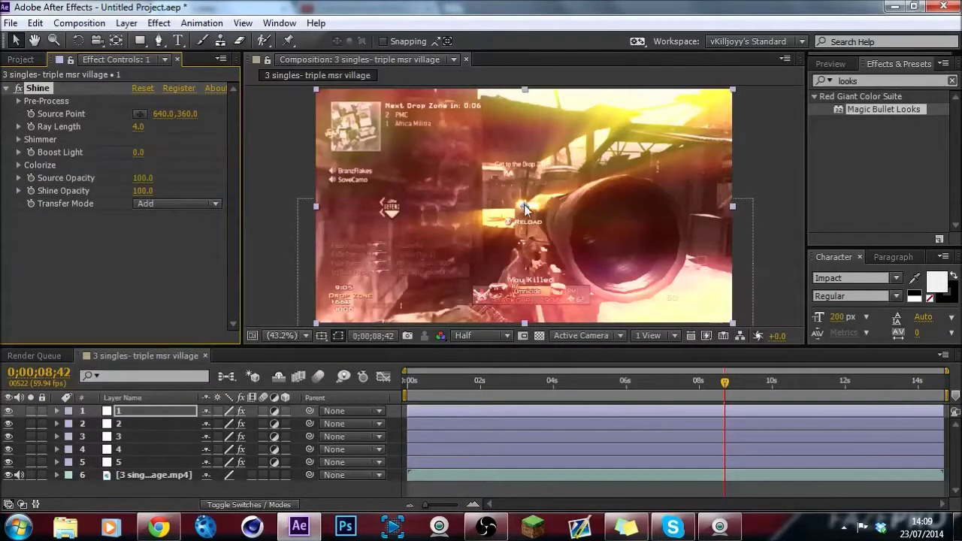
left_click_drag(524, 204, 527, 90)
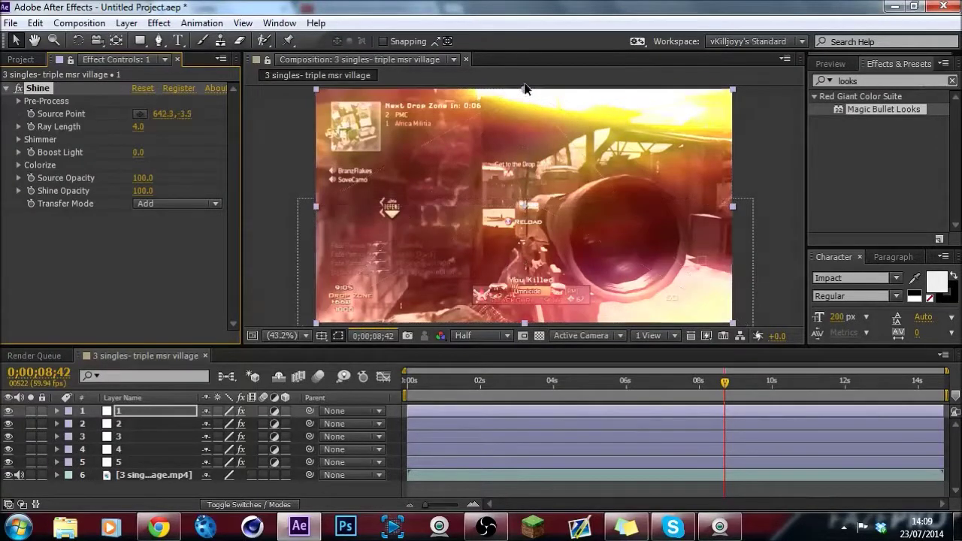
left_click(19, 101)
Step: Set Shine's Threshold to 150, checking frames between about 3 and 4.75 seconds
left_click(143, 114)
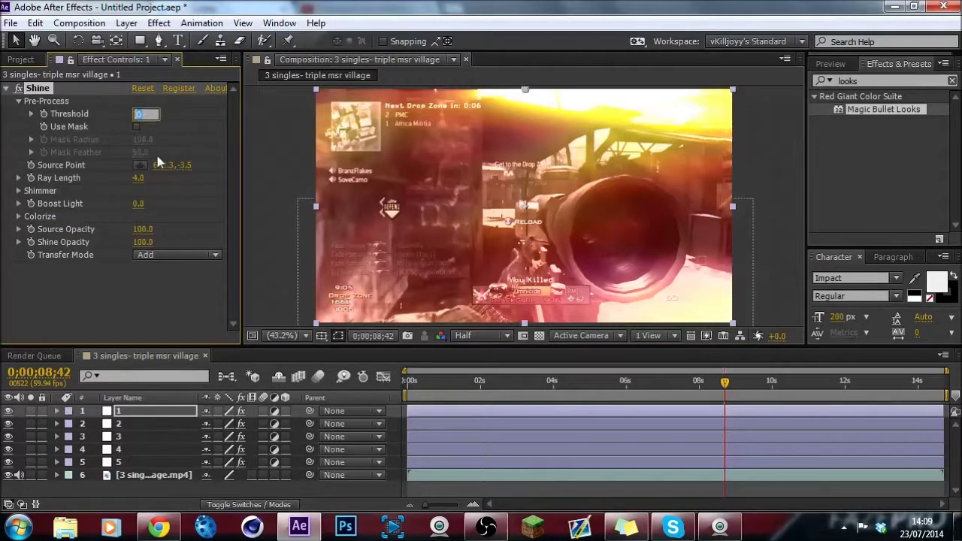
type("200")
key("Return")
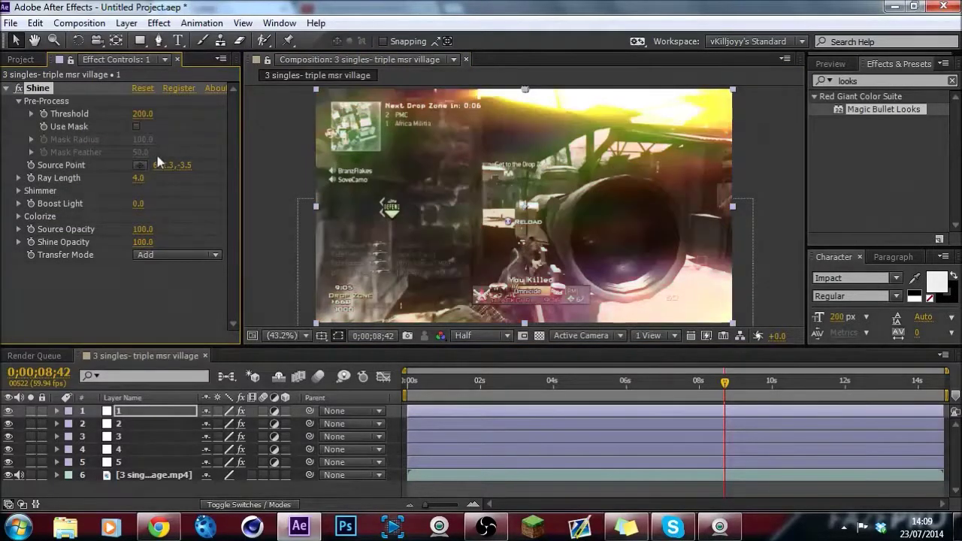
left_click(142, 114)
left_click(532, 392)
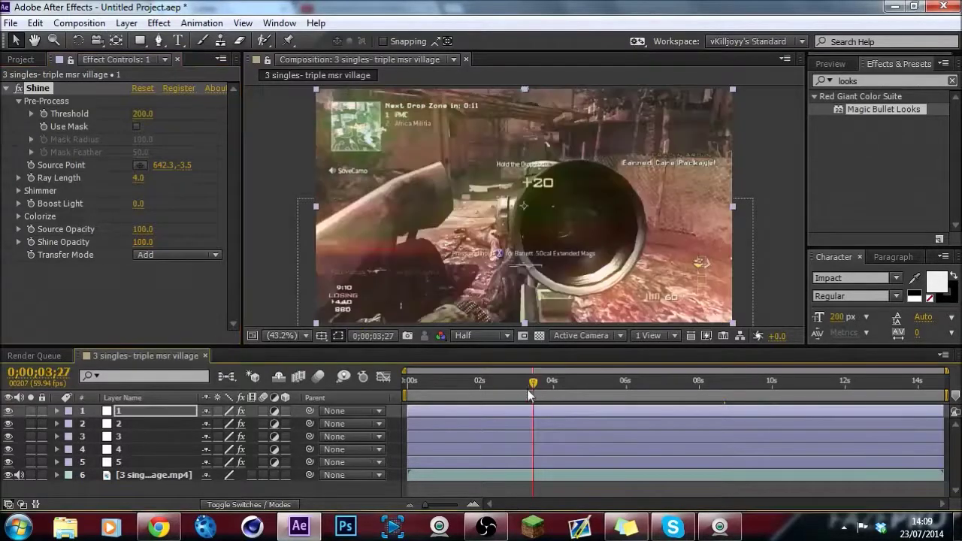
left_click_drag(529, 394, 558, 377)
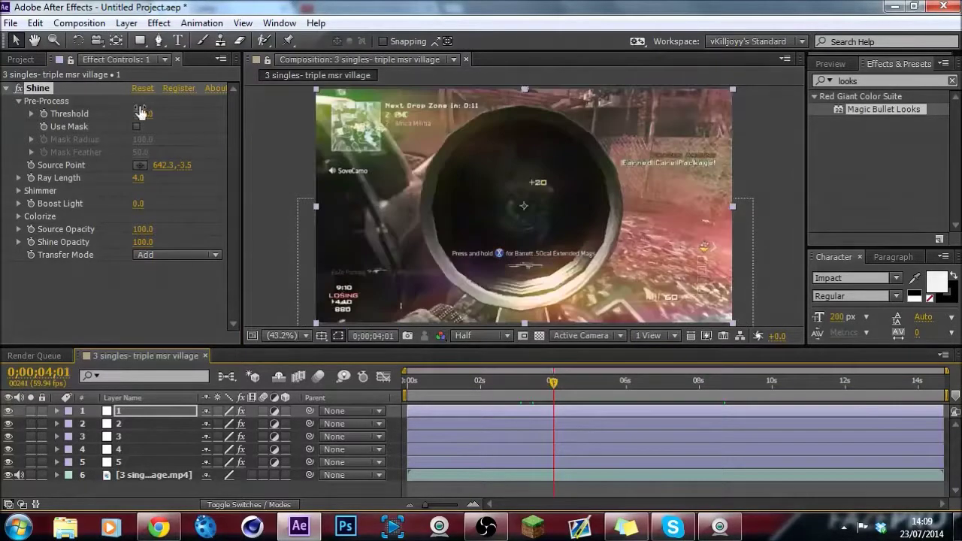
left_click(139, 112)
type("150")
key("Return")
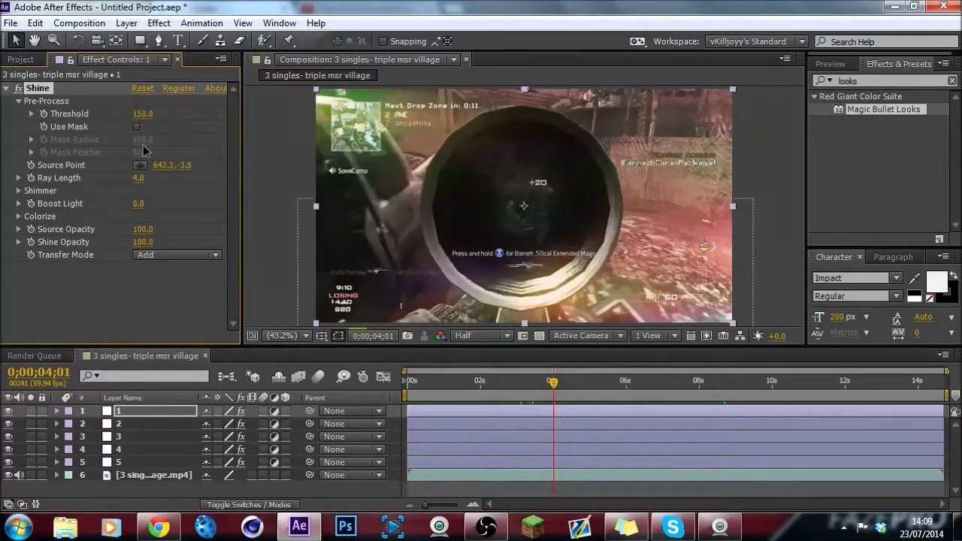
left_click(560, 382)
left_click(581, 383)
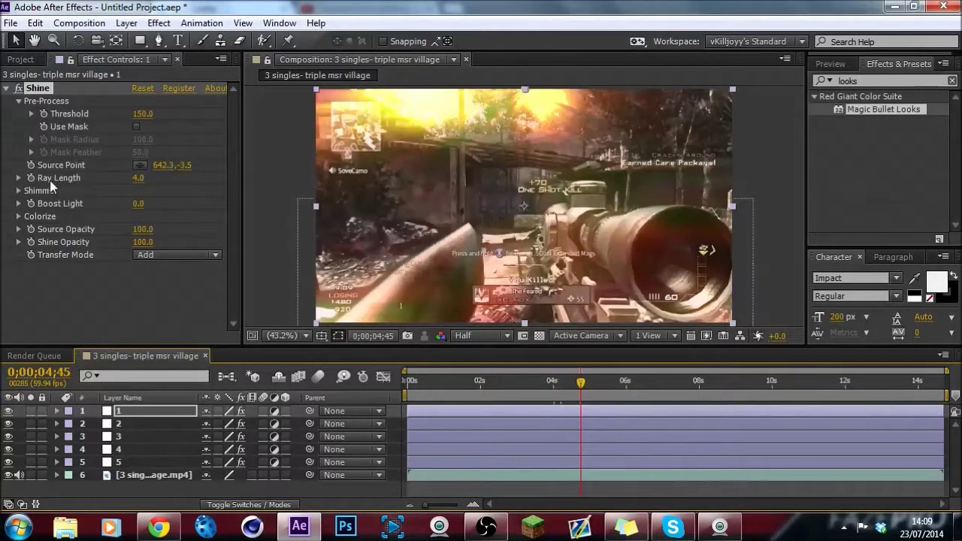
Step: Set Shine's Ray Length to 1
left_click(138, 179)
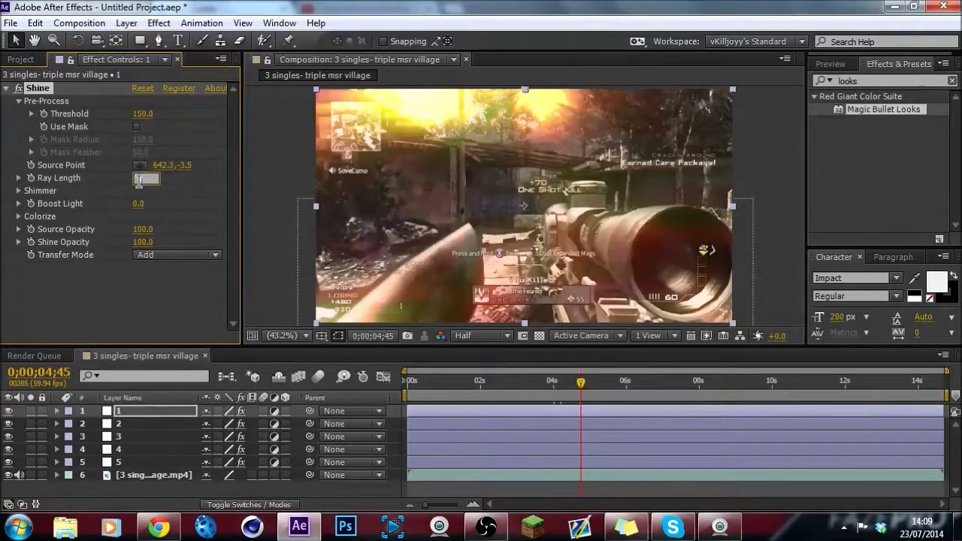
type("0")
key("Return")
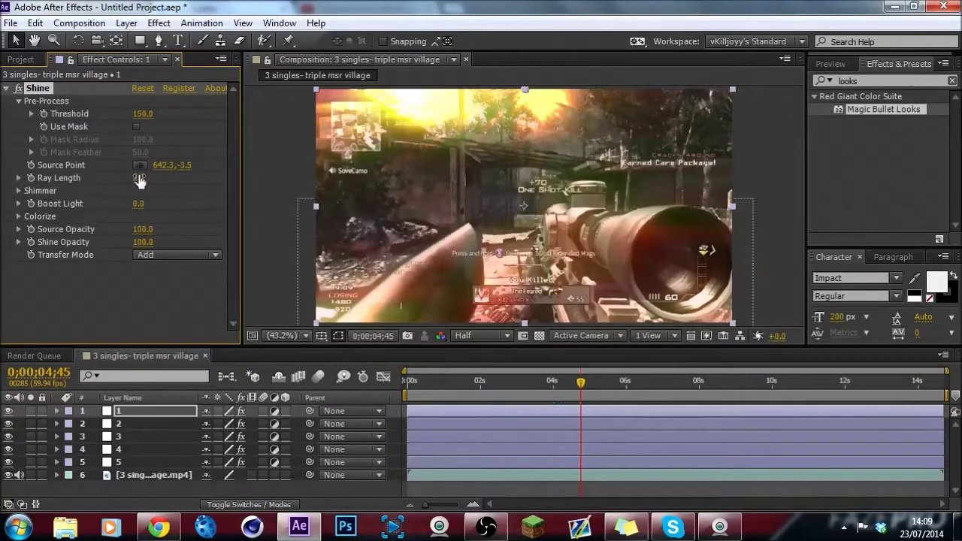
left_click(139, 178)
type("1")
key("Return")
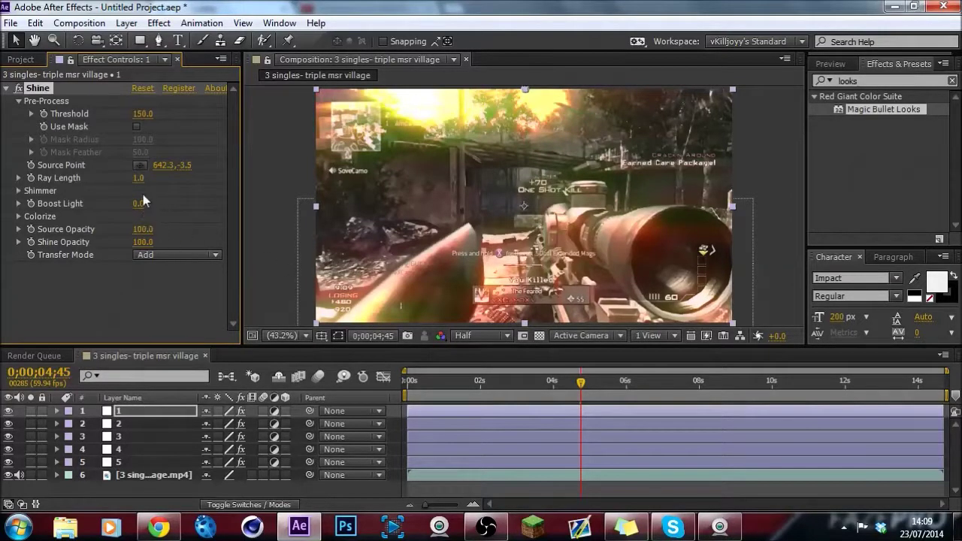
Step: Set Shine's Boost Light to 0
left_click(134, 204)
type("2")
key("Return")
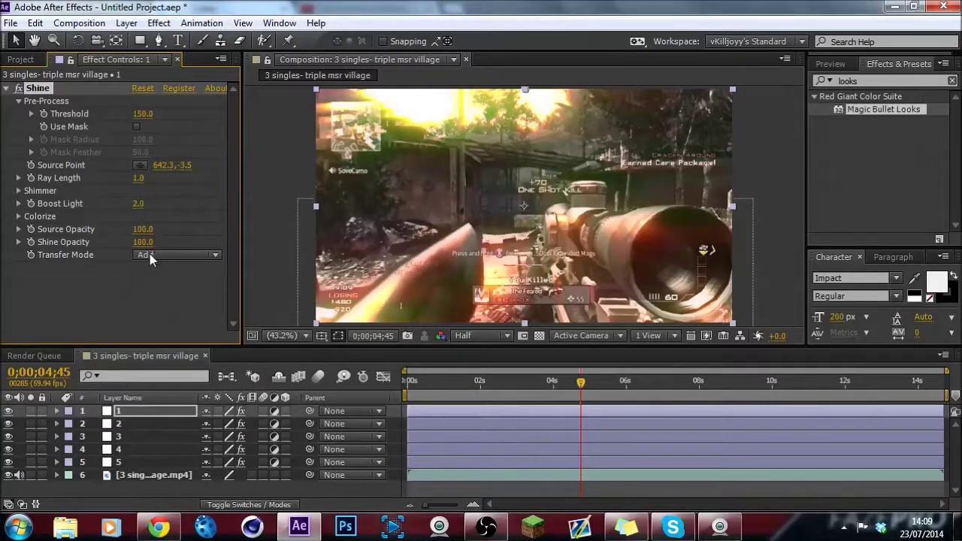
left_click(138, 203)
type("0")
key("Return")
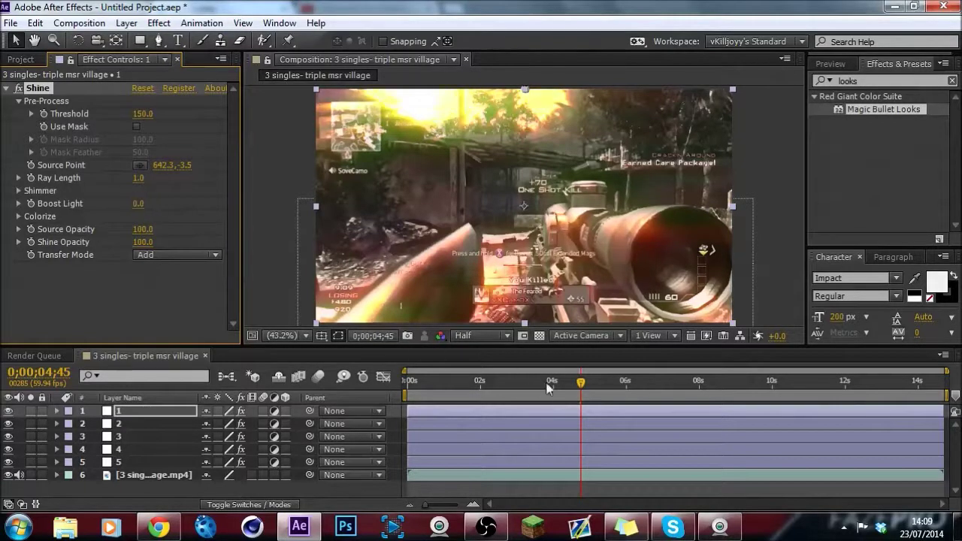
left_click(635, 387)
Step: Raise Shine's Threshold to 200 after previewing frames at 8 to 10 seconds
left_click(699, 385)
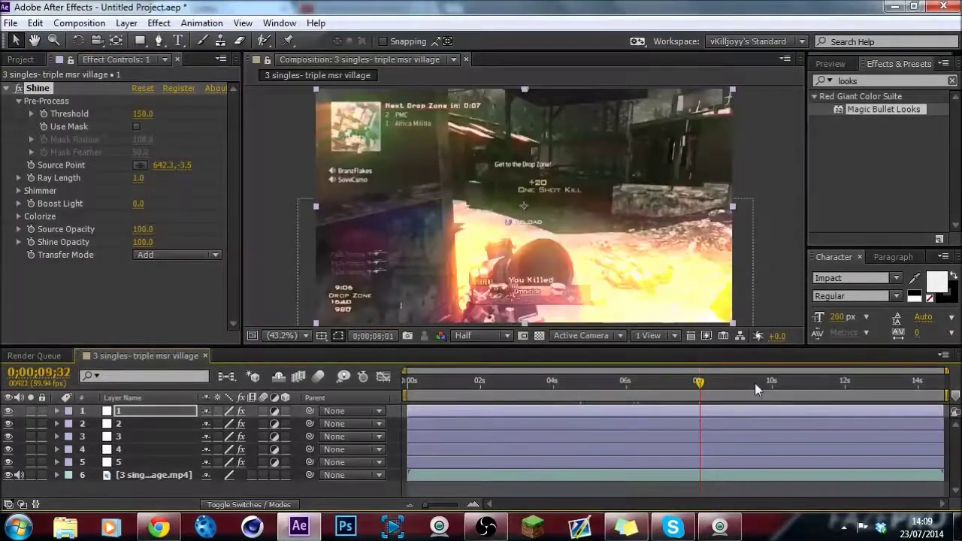
left_click(757, 389)
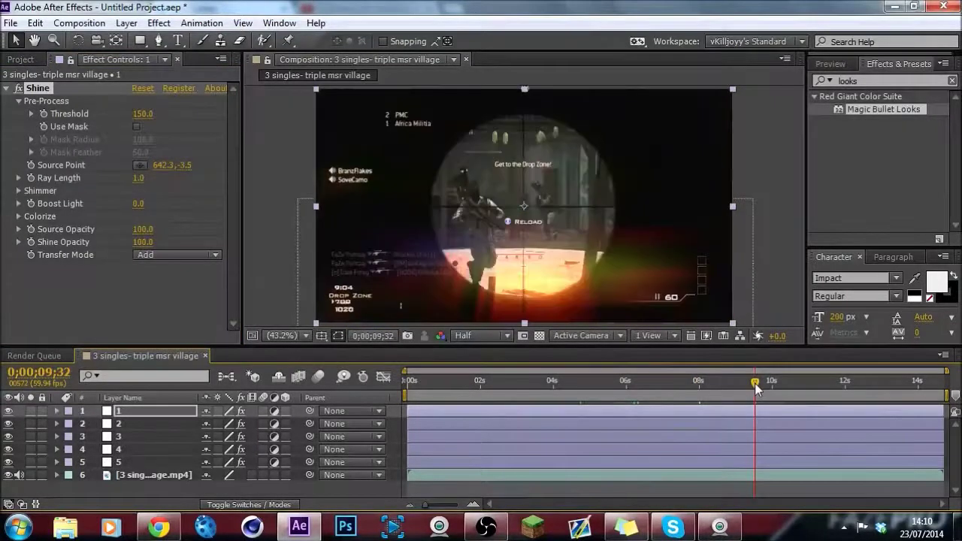
left_click(785, 388)
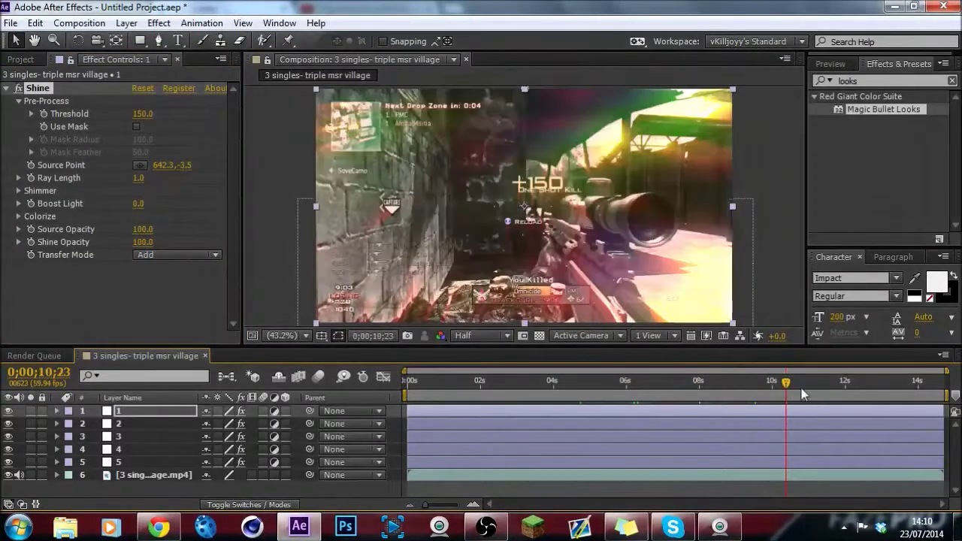
left_click(143, 114)
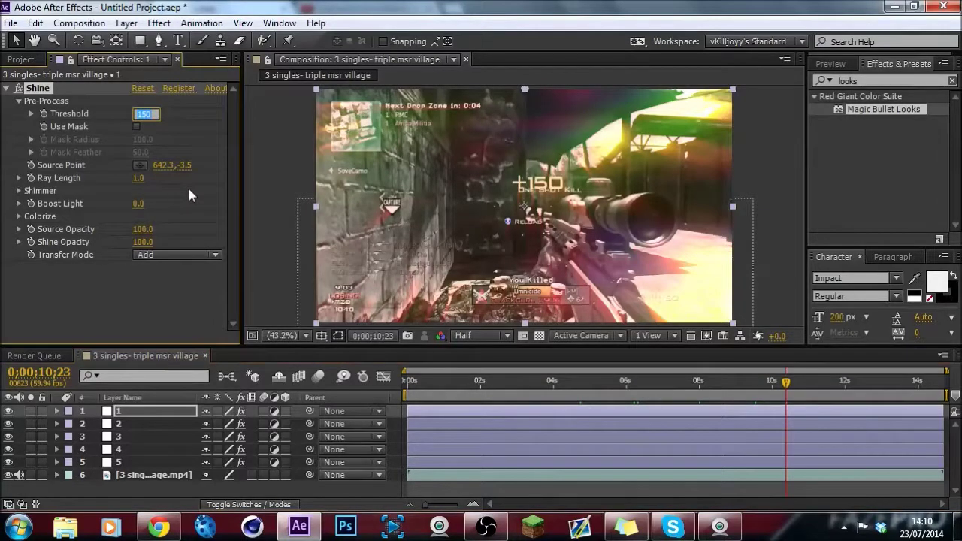
type("180")
key("Return")
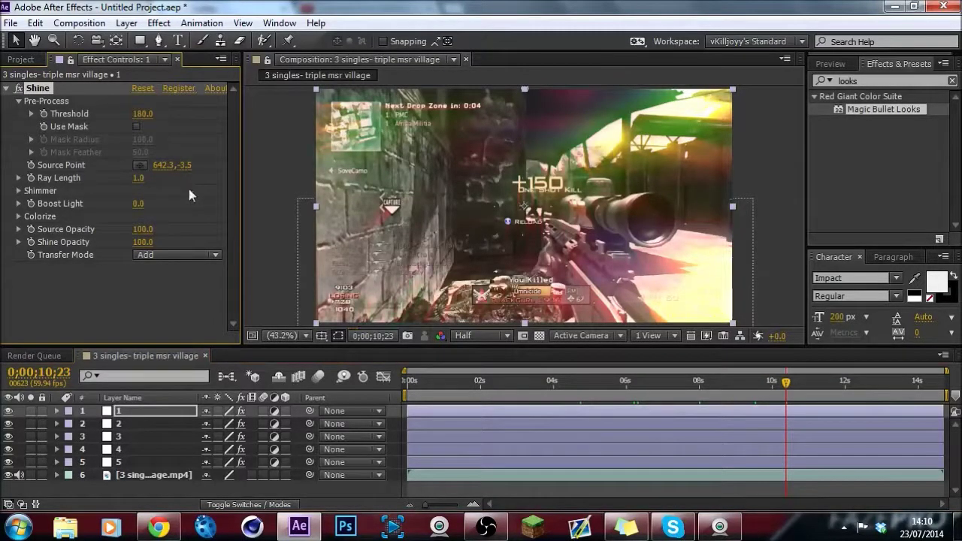
left_click(143, 113)
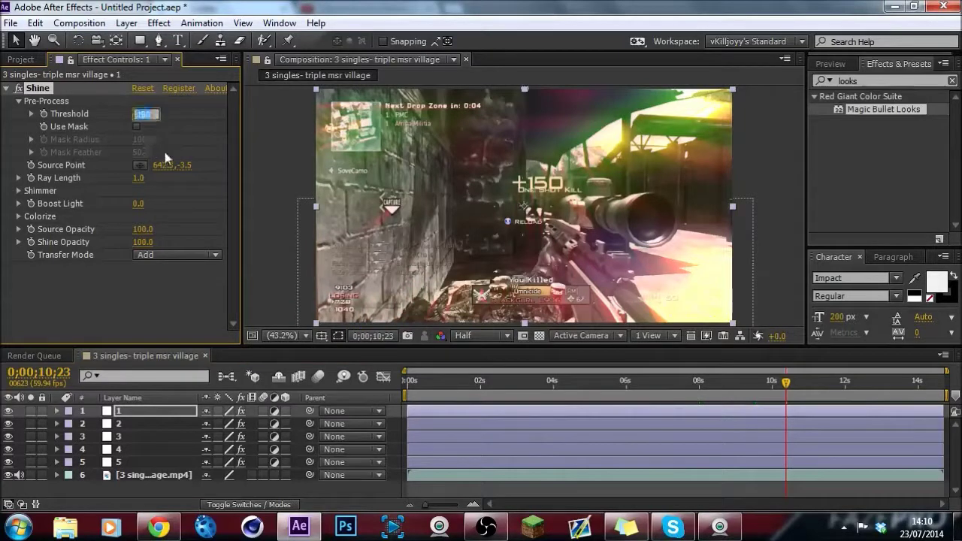
type("200")
key("Return")
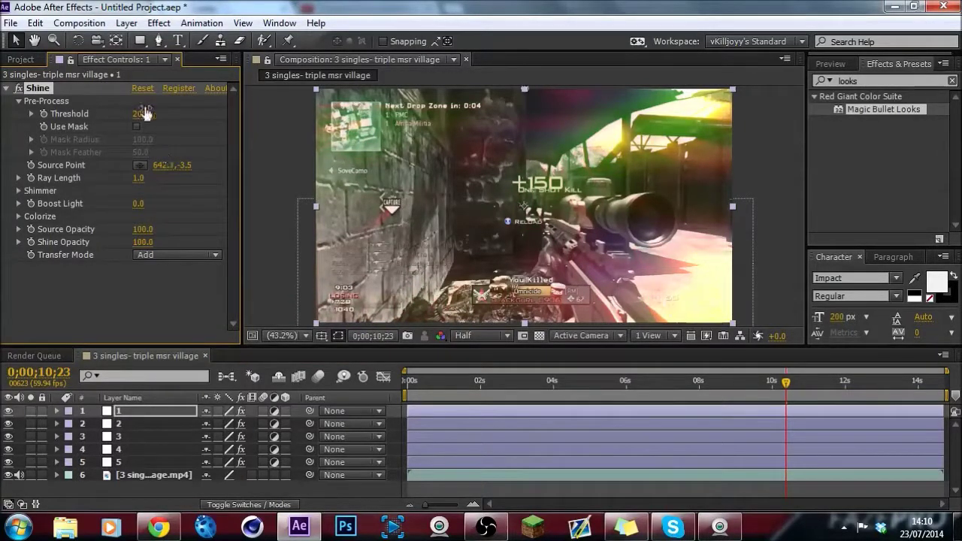
Step: Review the glow at frames around 11.5 to 13 seconds
left_click(820, 382)
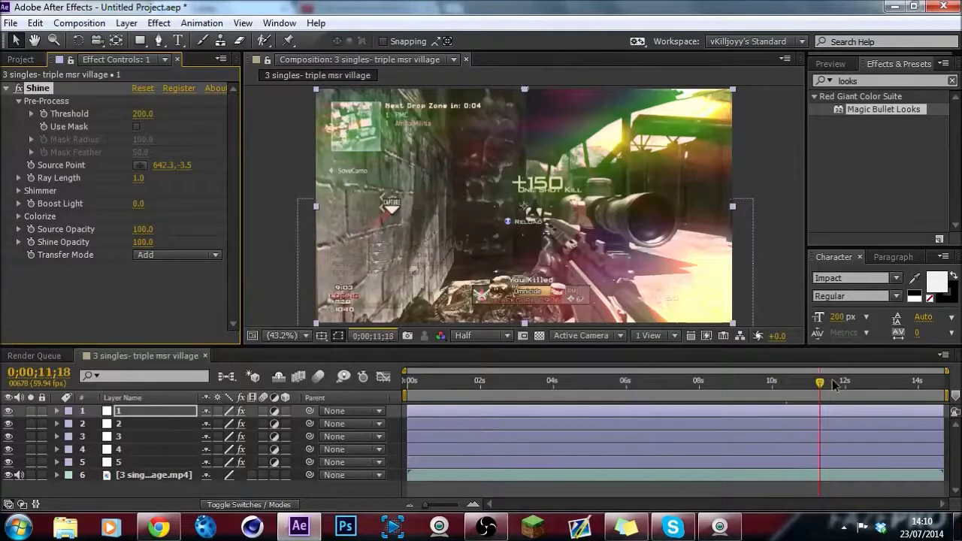
left_click(851, 385)
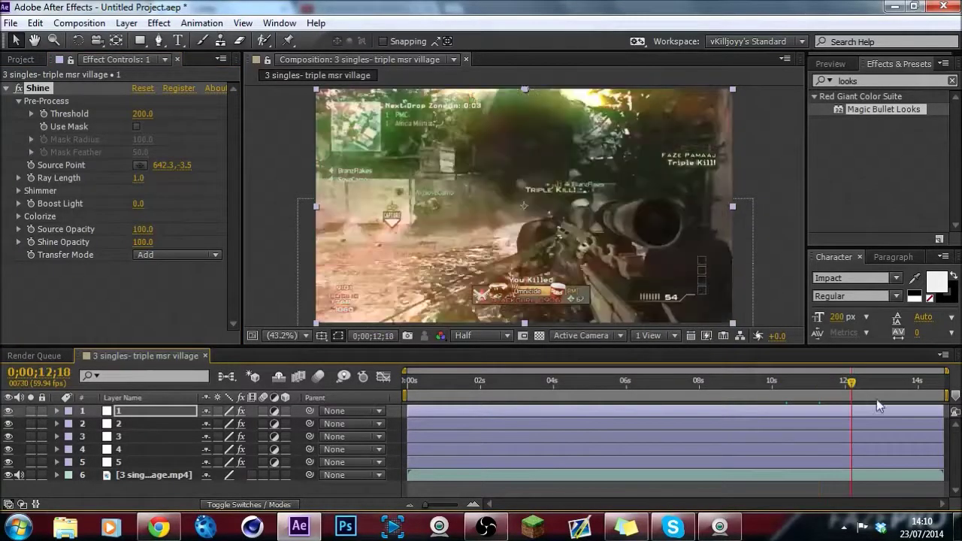
left_click(889, 385)
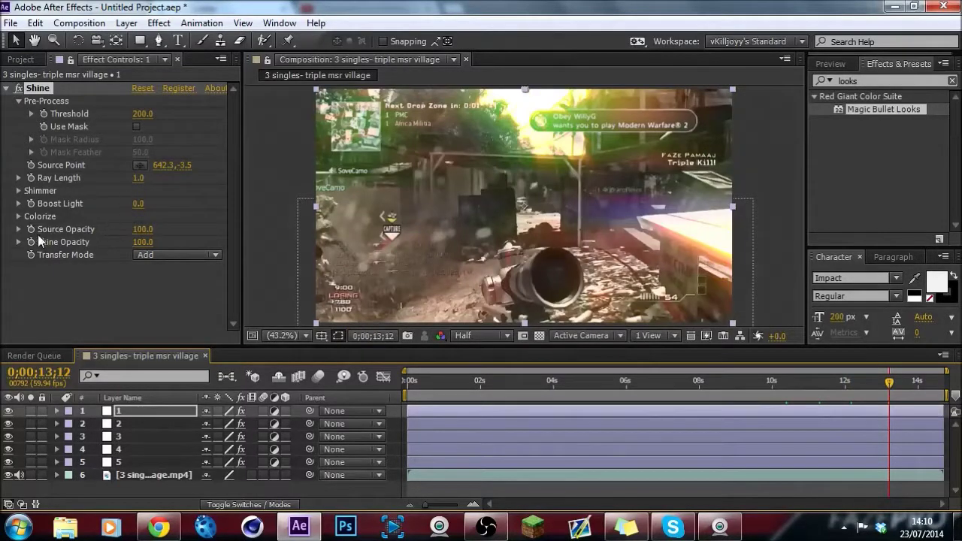
left_click(18, 217)
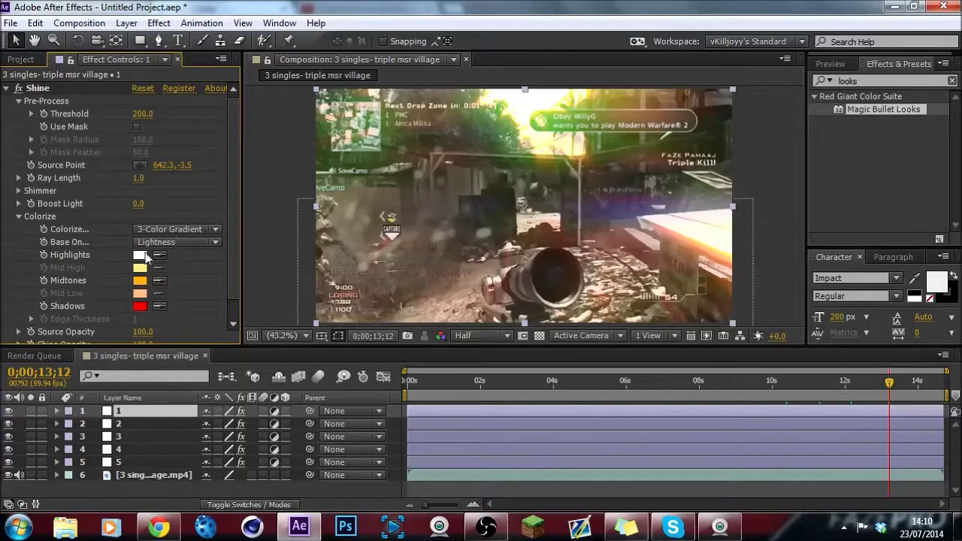
Step: Set the Shine Colorize highlights to a yellow-green colour
left_click(141, 255)
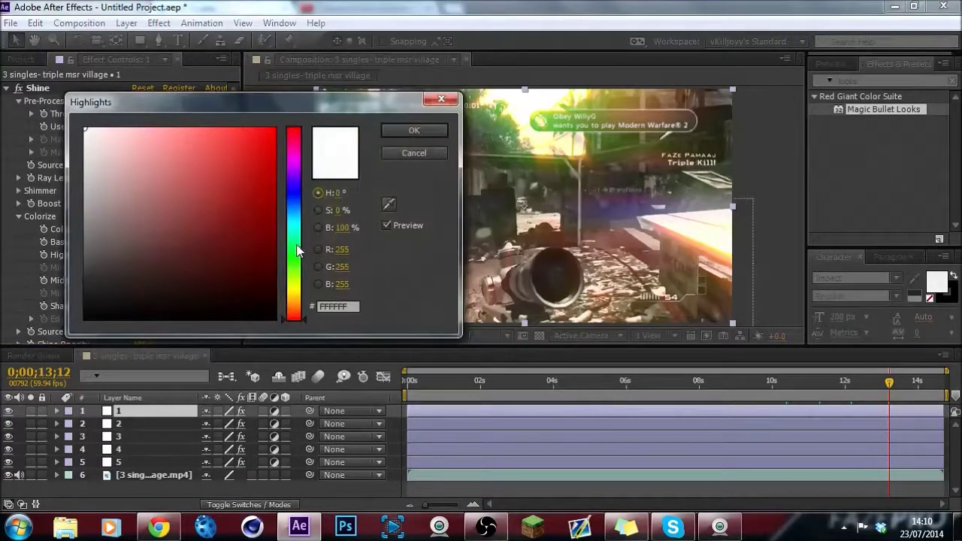
left_click(297, 250)
left_click(299, 288)
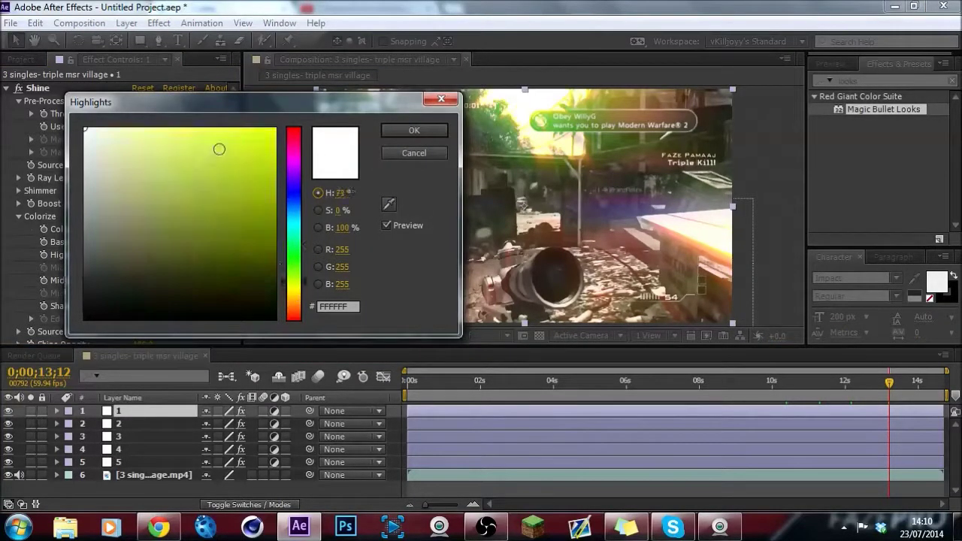
left_click(219, 149)
left_click(414, 130)
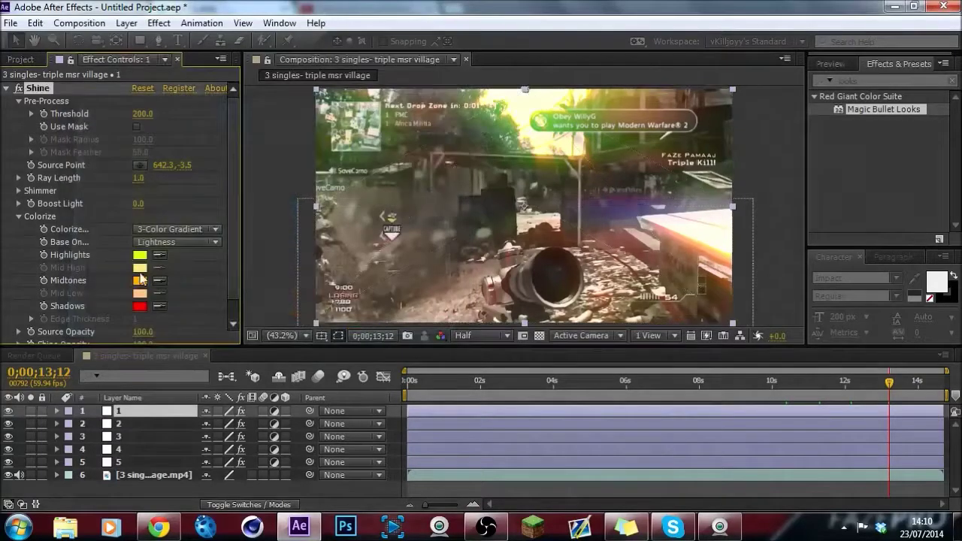
Step: Set the Shine midtones and shadows to green
left_click(140, 278)
left_click(294, 264)
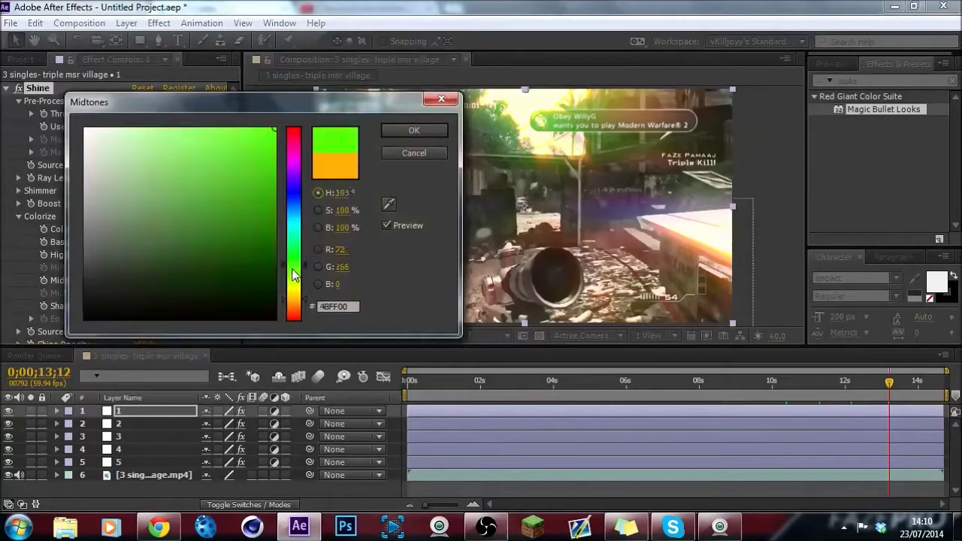
left_click(414, 130)
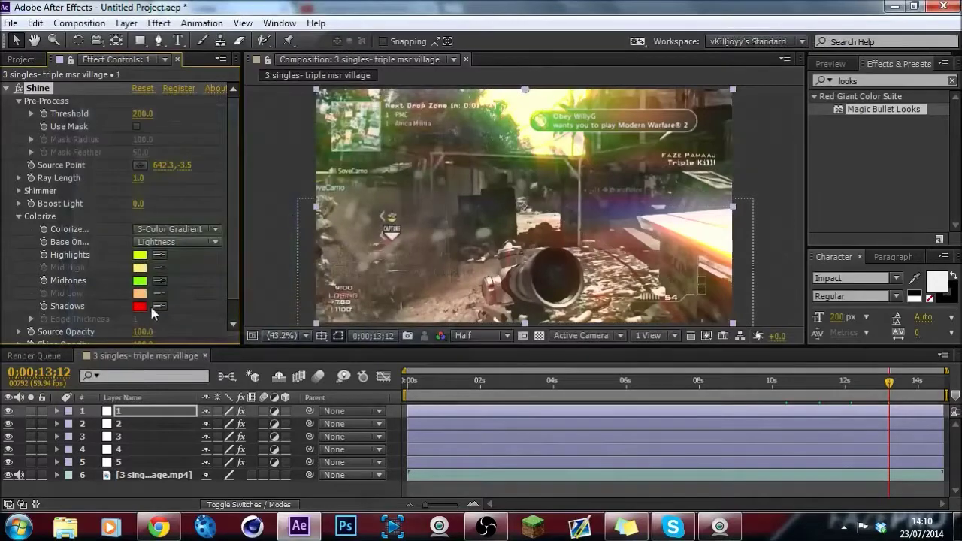
left_click(142, 306)
left_click(294, 260)
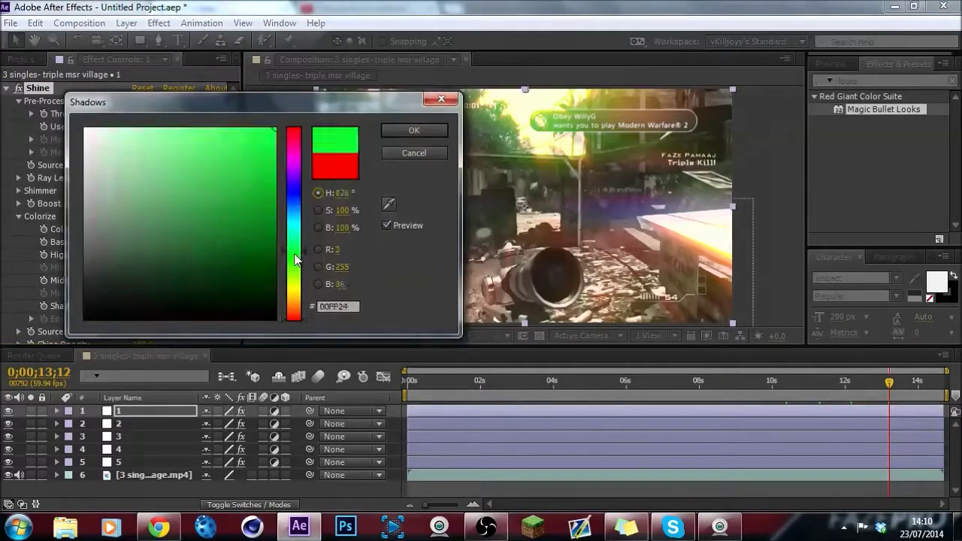
left_click(405, 127)
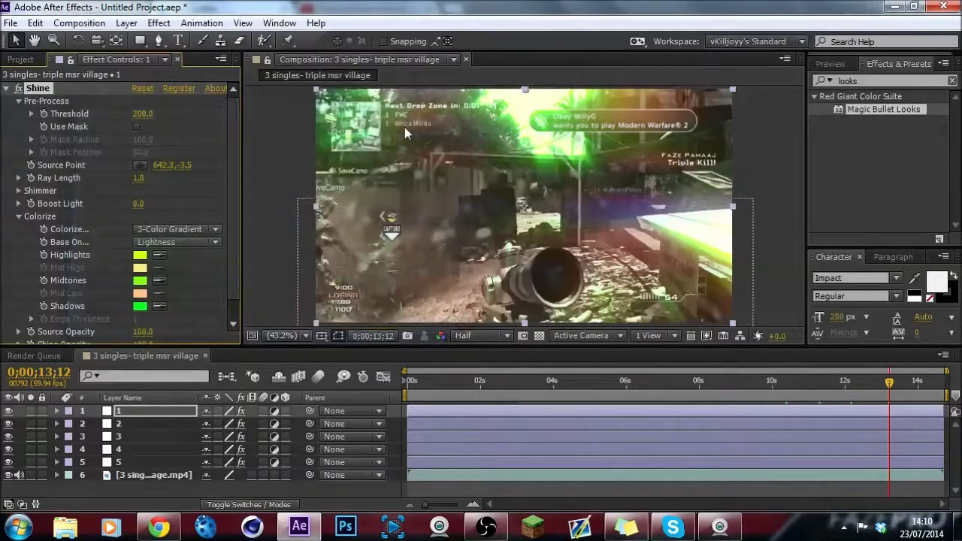
Step: Preview around 12 seconds and change the midtones to orange (FFB400)
left_click(916, 383)
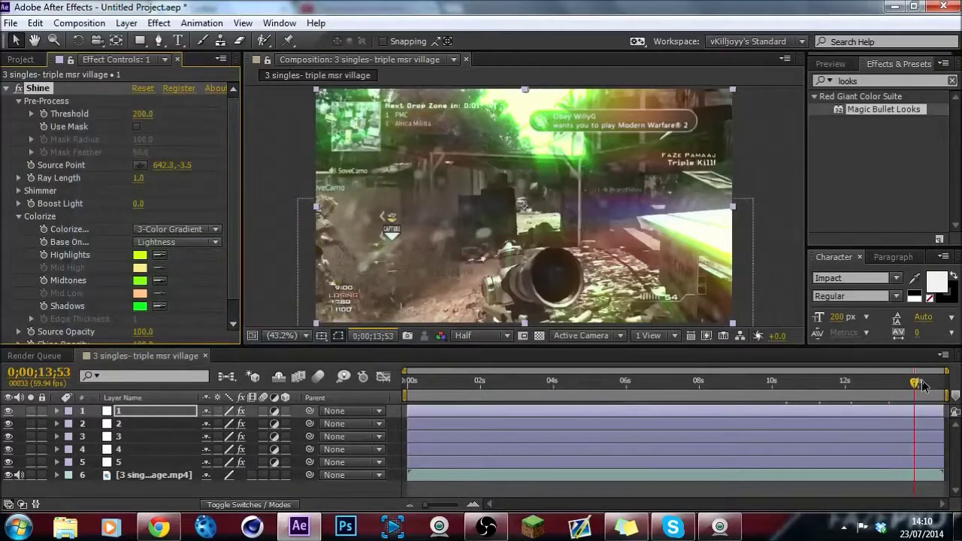
left_click(858, 389)
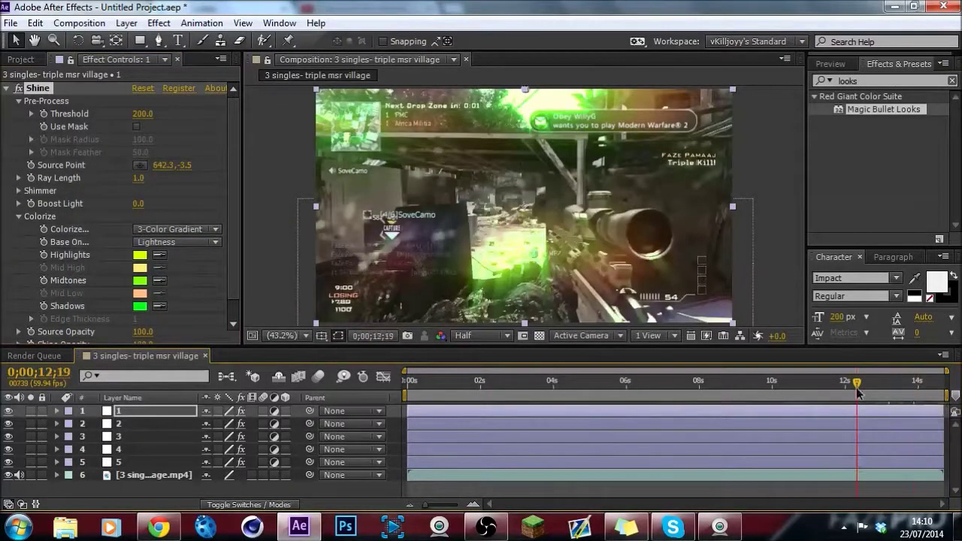
left_click(140, 280)
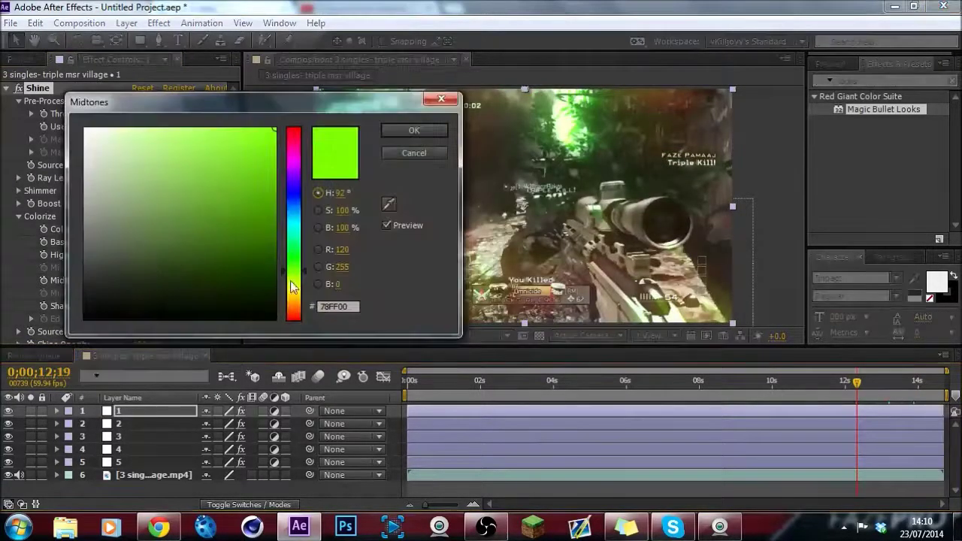
left_click(292, 297)
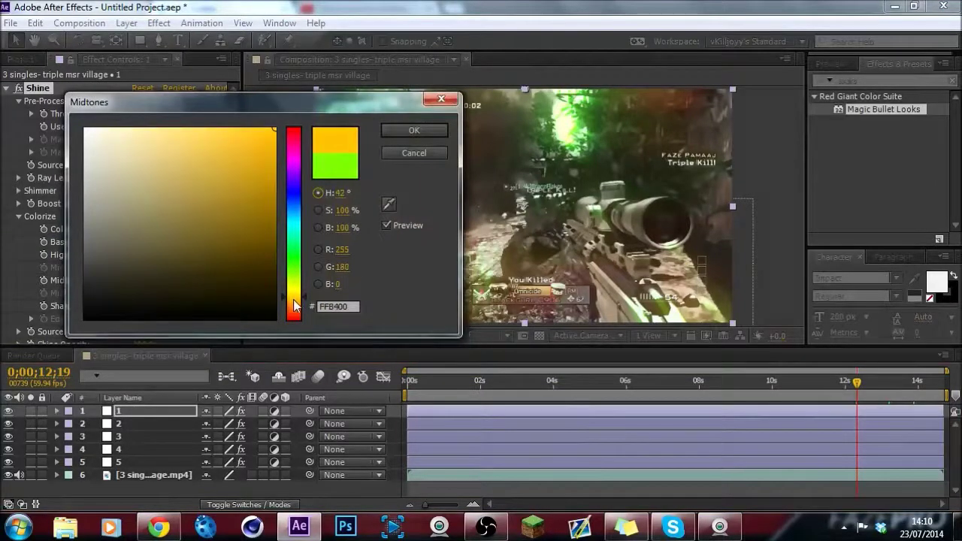
left_click(413, 130)
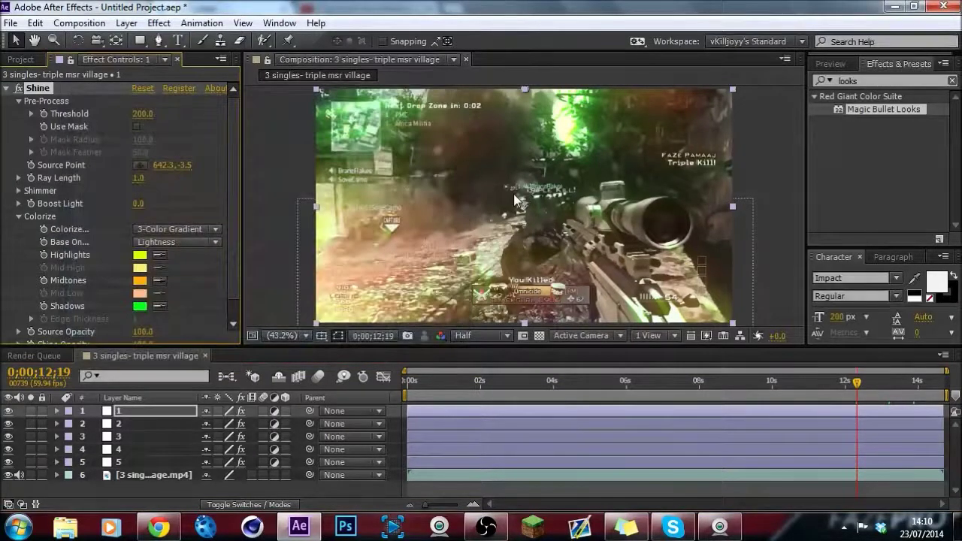
left_click(805, 383)
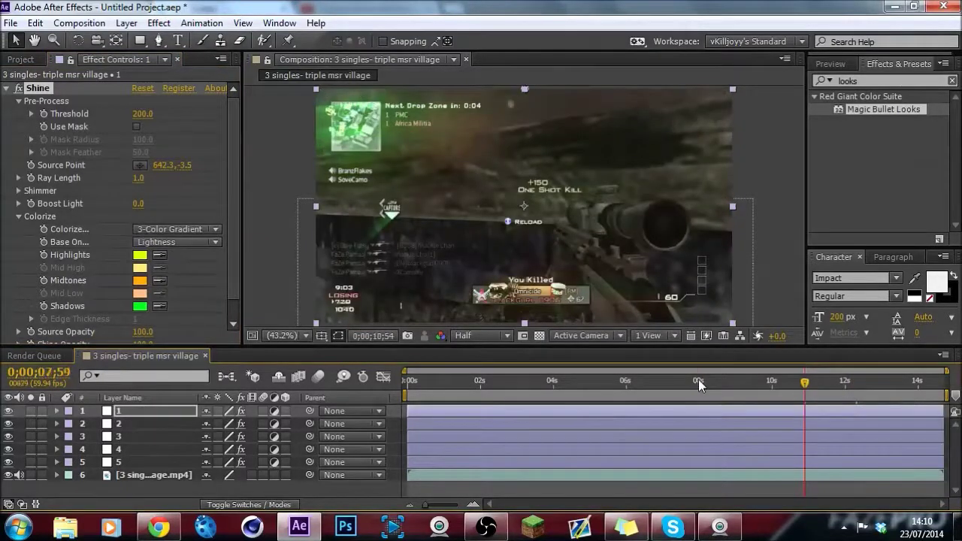
Step: Jump back to about 4.5 seconds and enter a Shine Threshold of 250
left_click(700, 384)
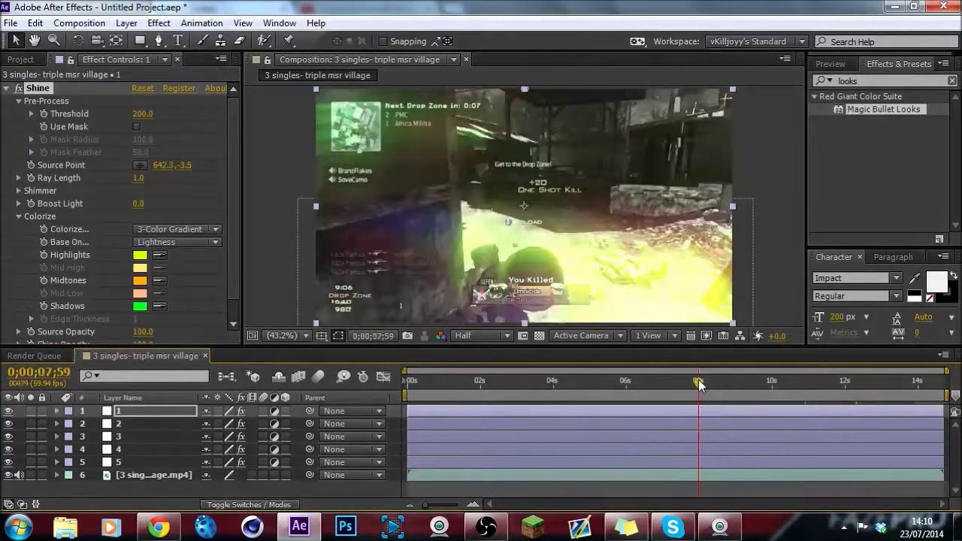
left_click(661, 385)
left_click(569, 384)
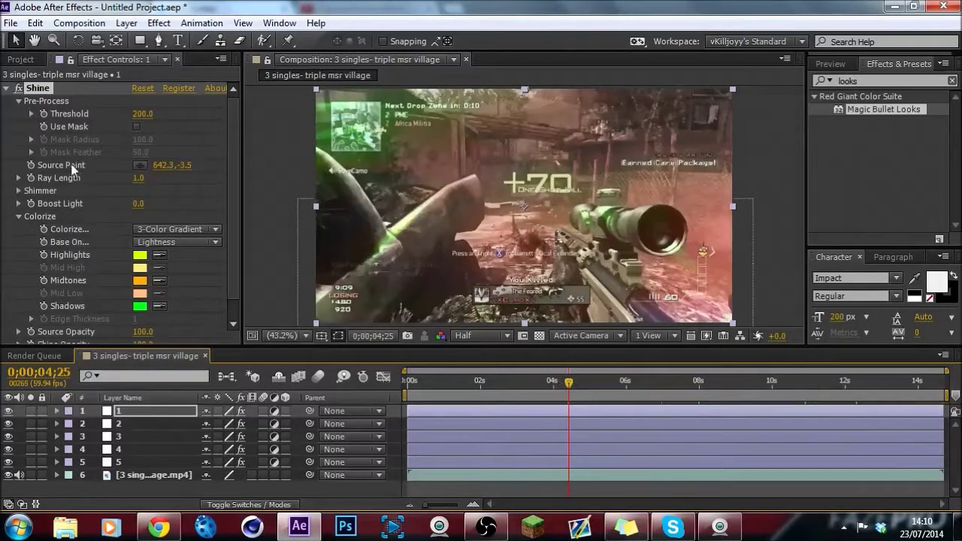
left_click(140, 114)
type("250")
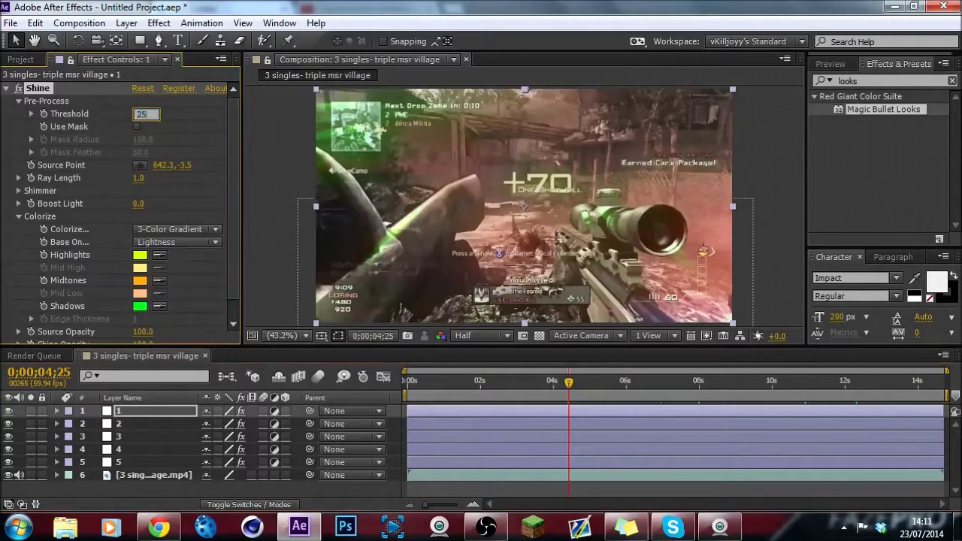
key("Return")
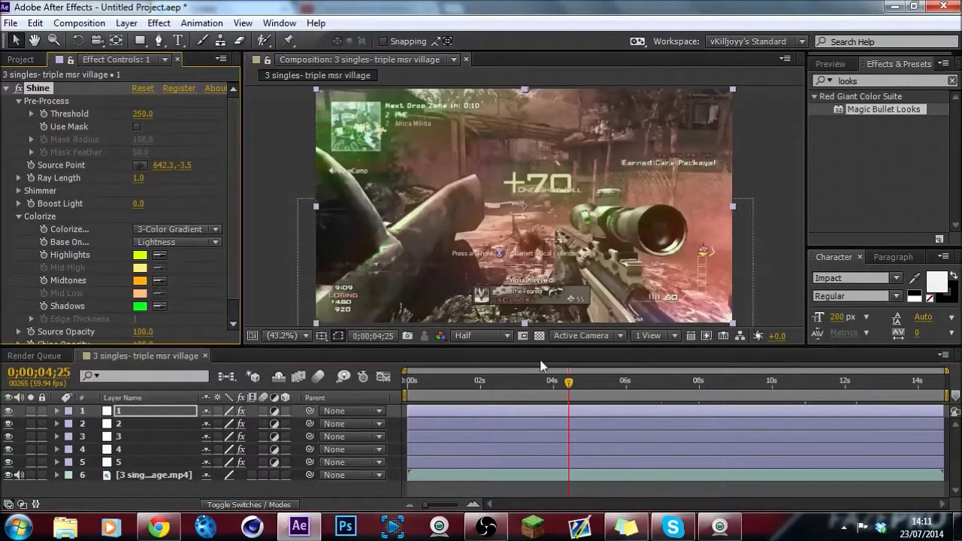
Step: Scrub from about 5 to 11 seconds to check the glow, stopping at 10;29
left_click(584, 384)
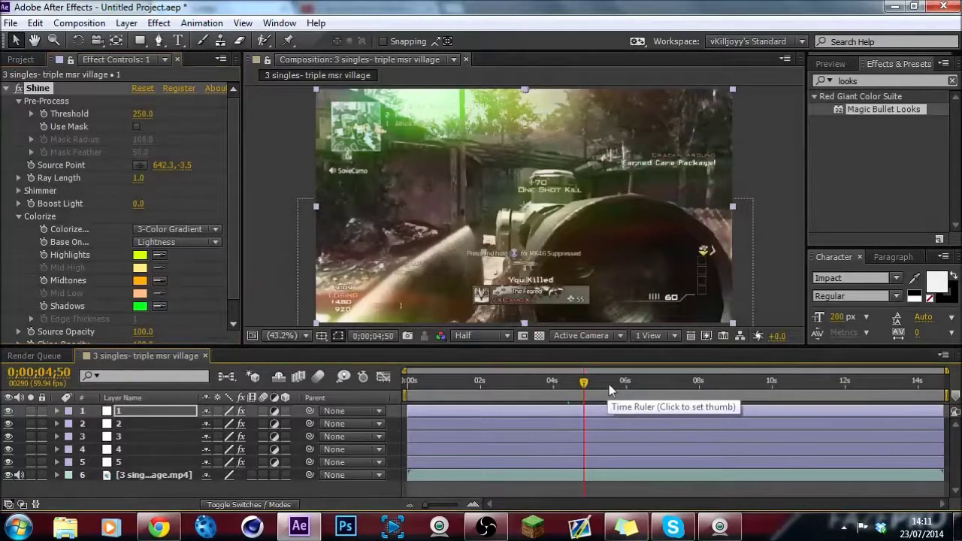
left_click(617, 383)
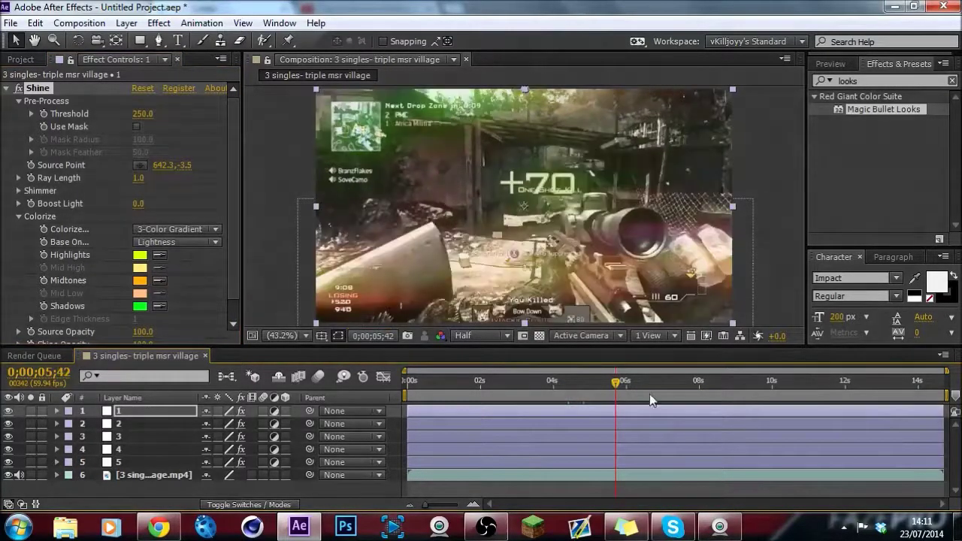
left_click(657, 386)
left_click(732, 386)
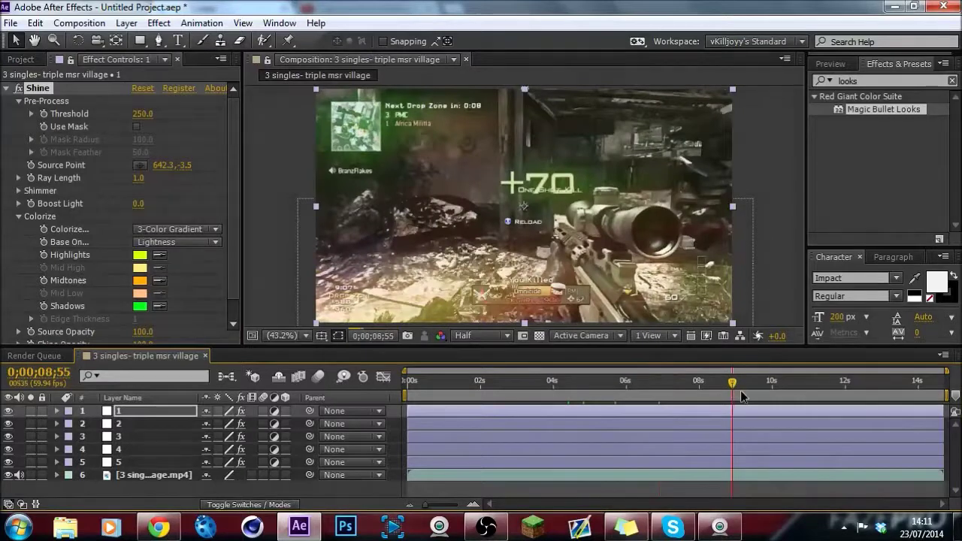
left_click(773, 387)
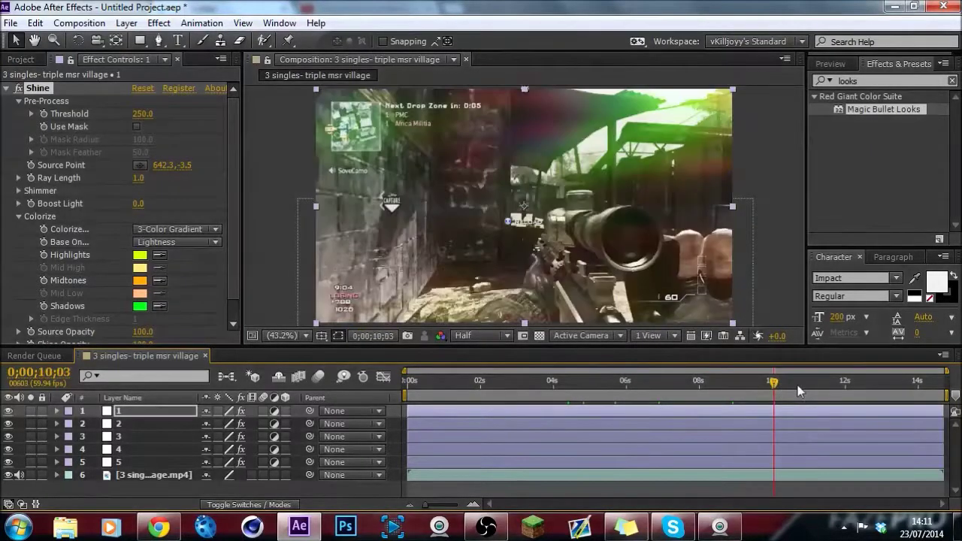
left_click(807, 387)
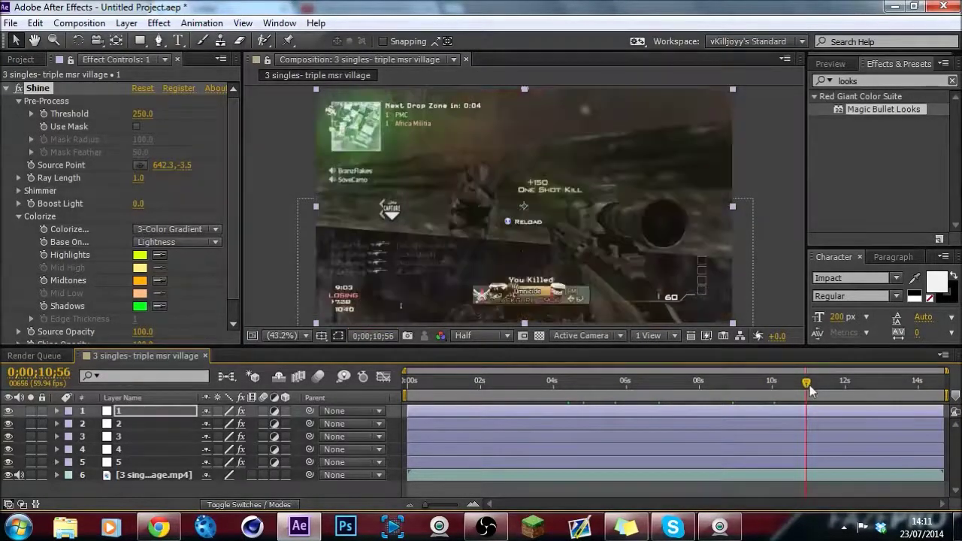
left_click_drag(810, 389, 786, 397)
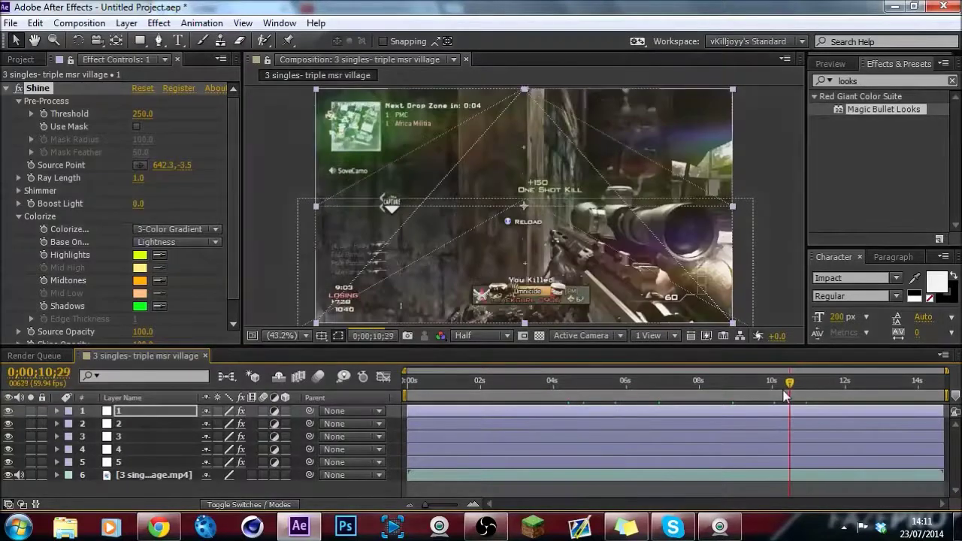
Step: Lower the Shine Threshold to 225 and check frames near 13 seconds
left_click_drag(143, 113, 145, 113)
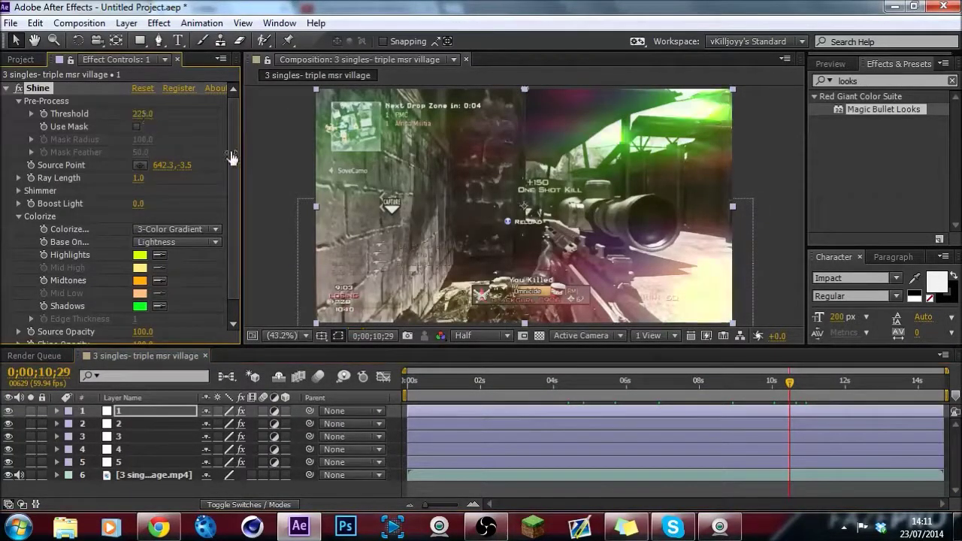
left_click_drag(788, 387, 844, 385)
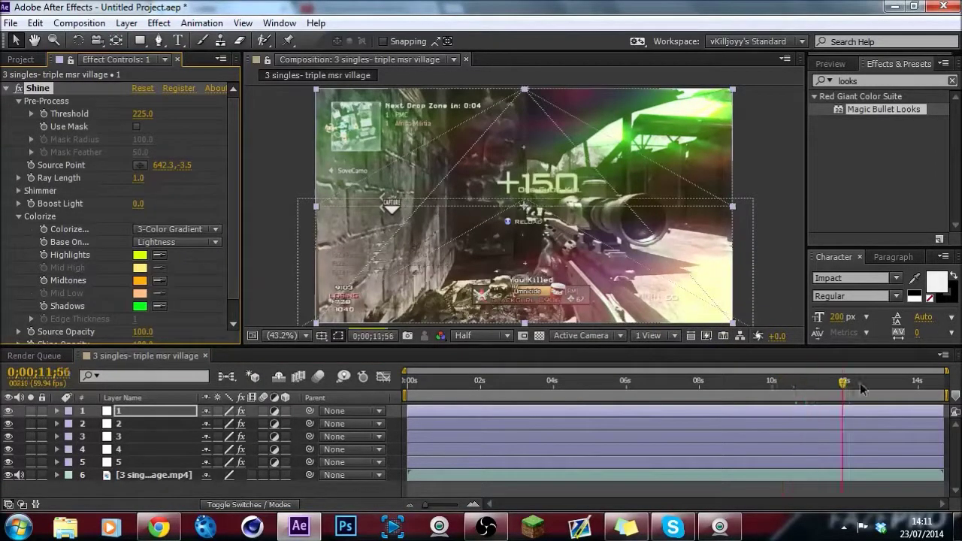
left_click(872, 386)
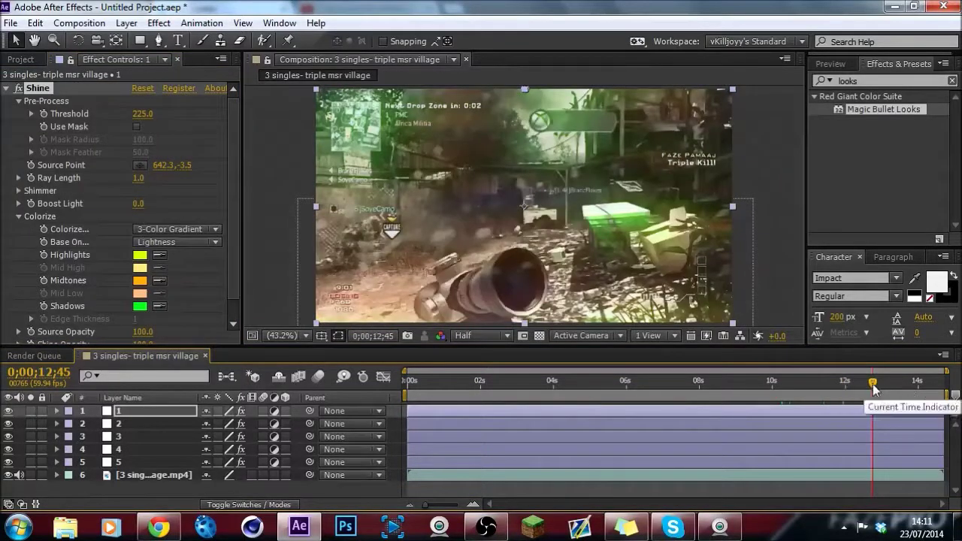
left_click_drag(873, 385, 892, 387)
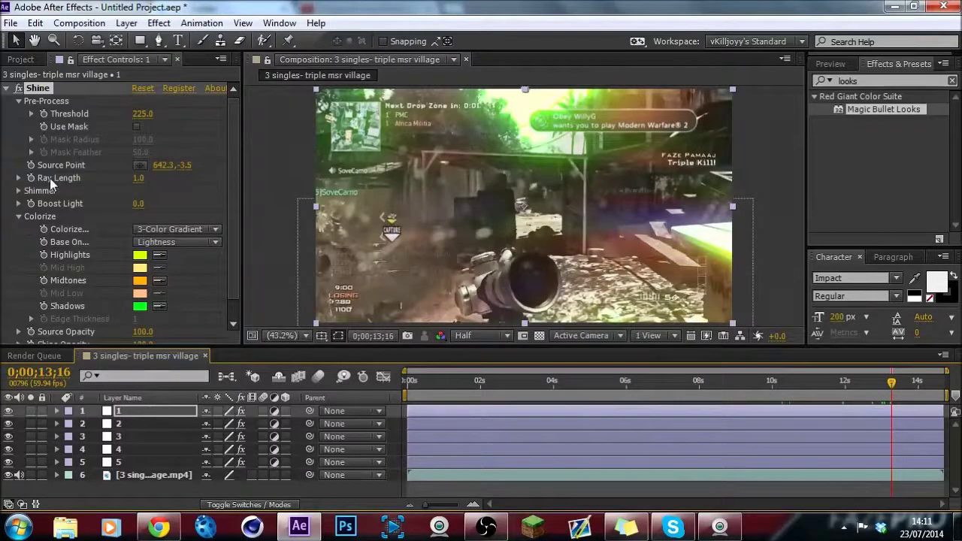
left_click(6, 89)
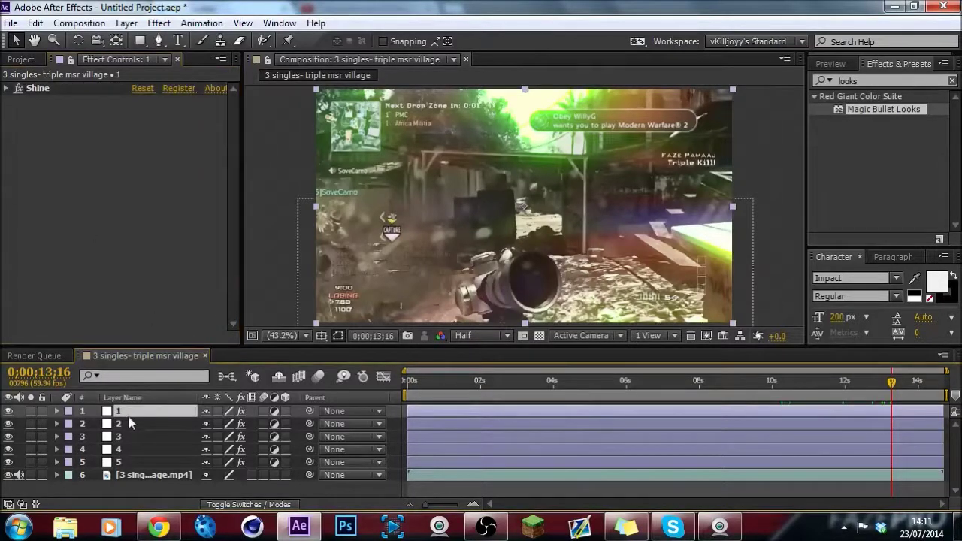
Step: Duplicate the glow layer and rename the copy to 6
key("ctrl+d")
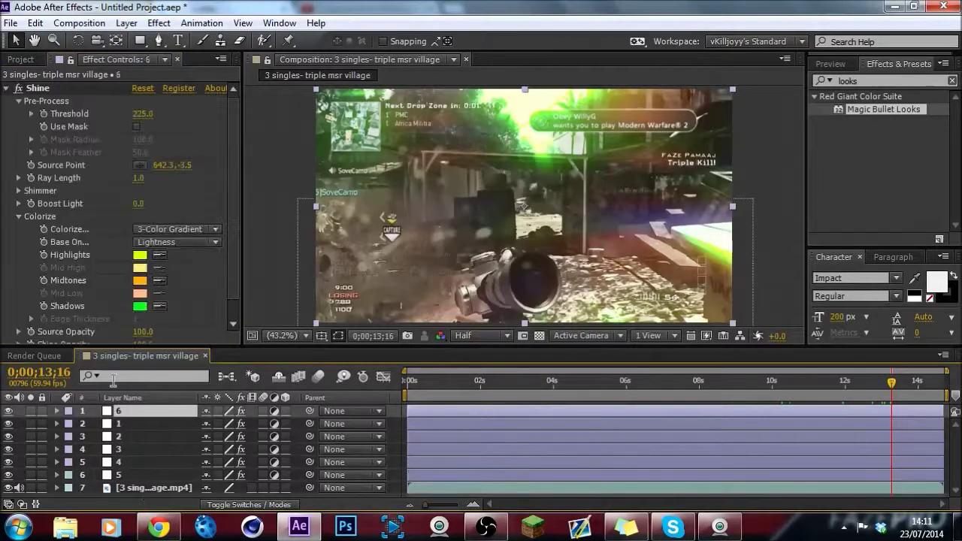
right_click(118, 413)
left_click(324, 110)
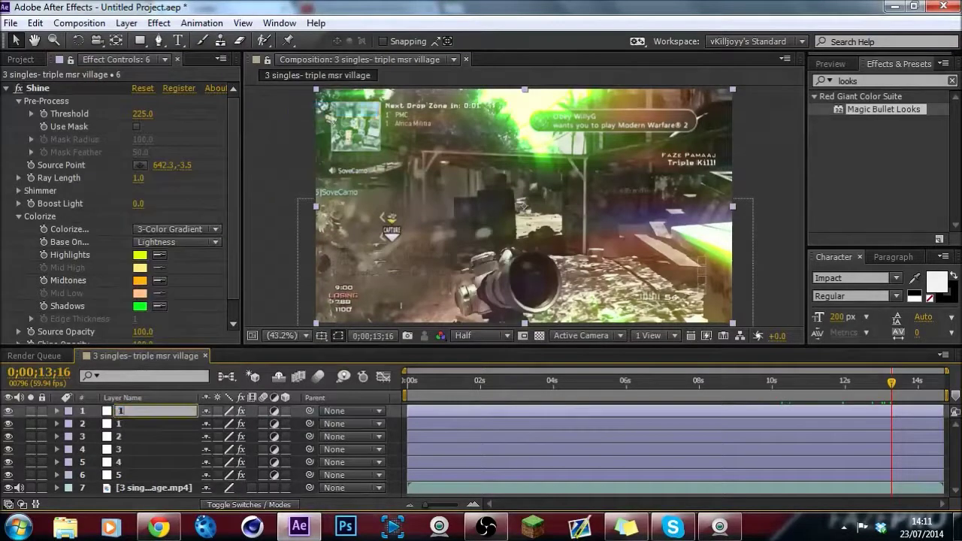
type("6")
key("Return")
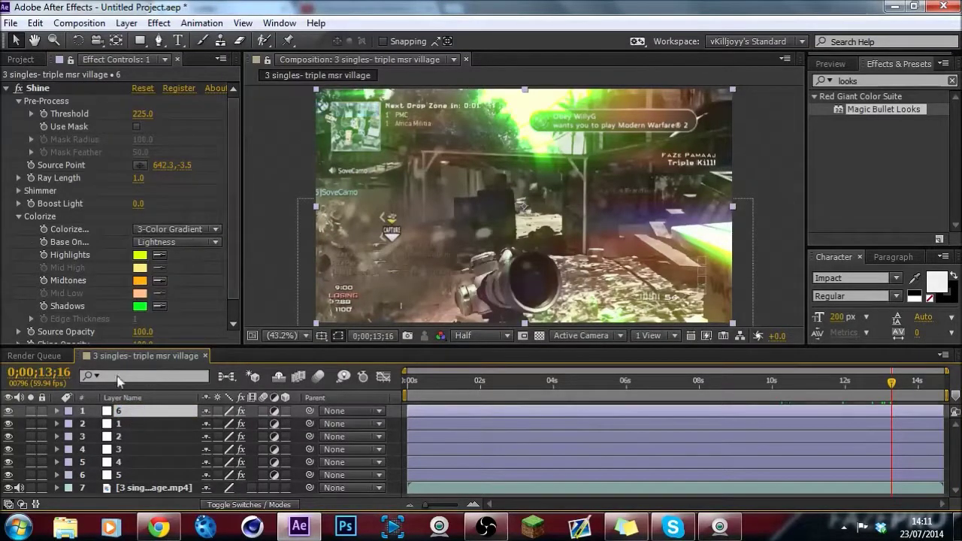
Step: Remove Shine from layer 6 and hide layer 1
left_click(27, 88)
key("Delete")
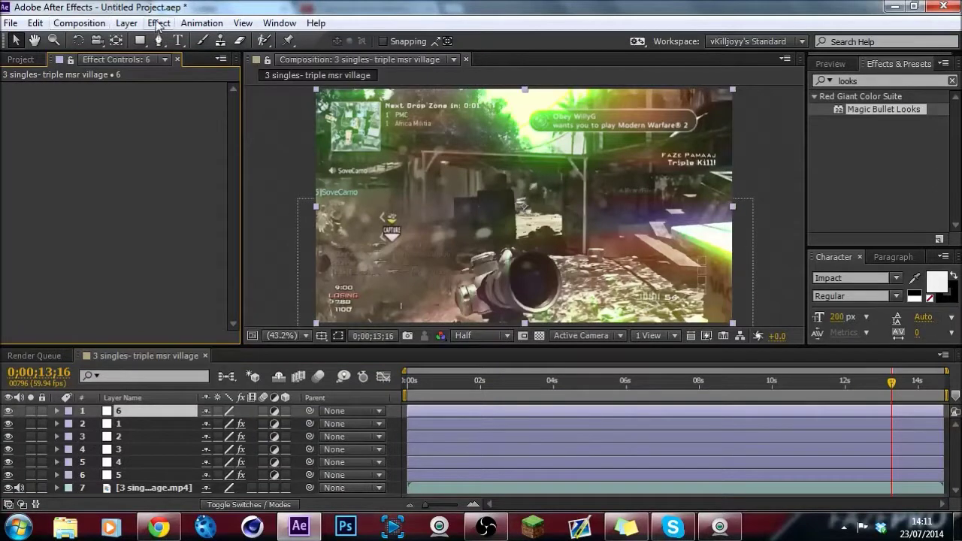
left_click(7, 425)
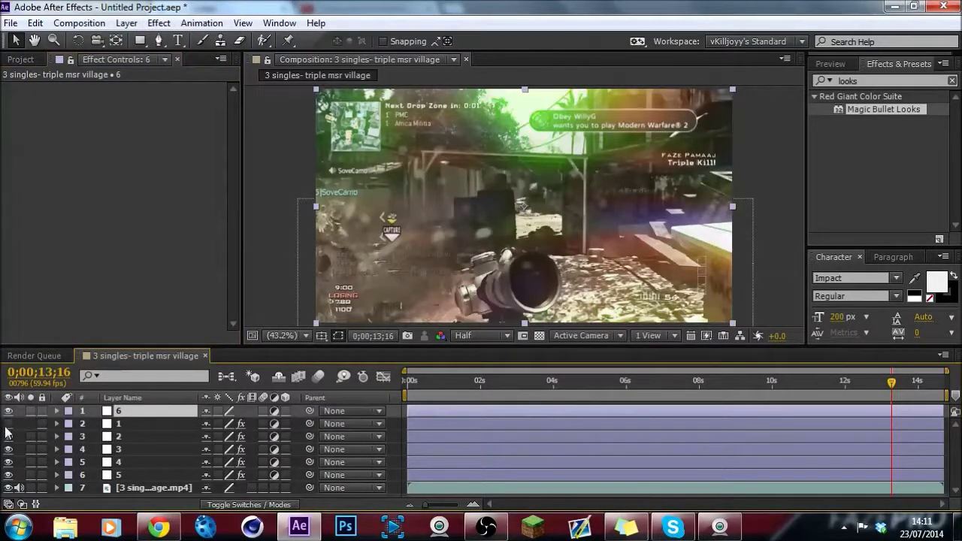
left_click(8, 425)
left_click(8, 425)
left_click(155, 24)
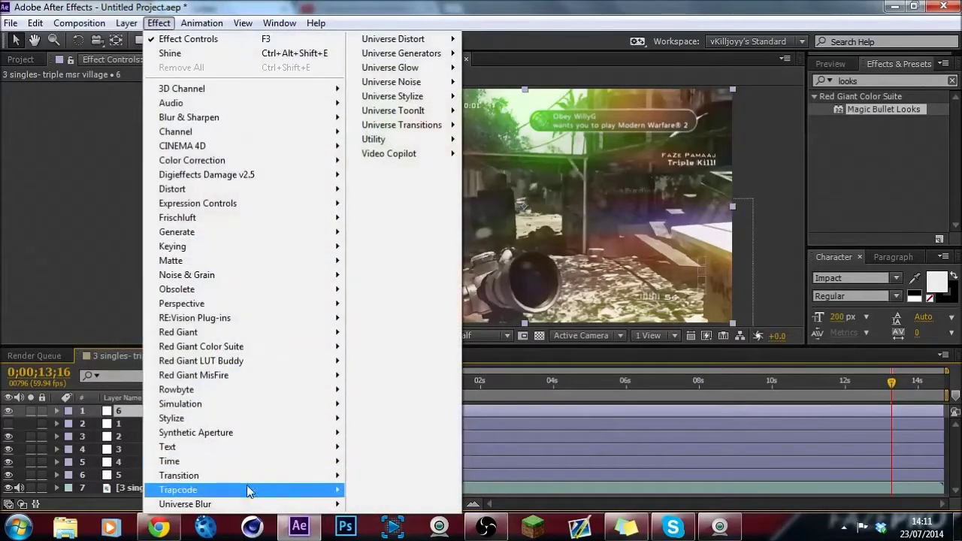
Step: Apply Starglow to layer 6 and draw an elliptical mask across the top of the frame
mouse_move(275, 487)
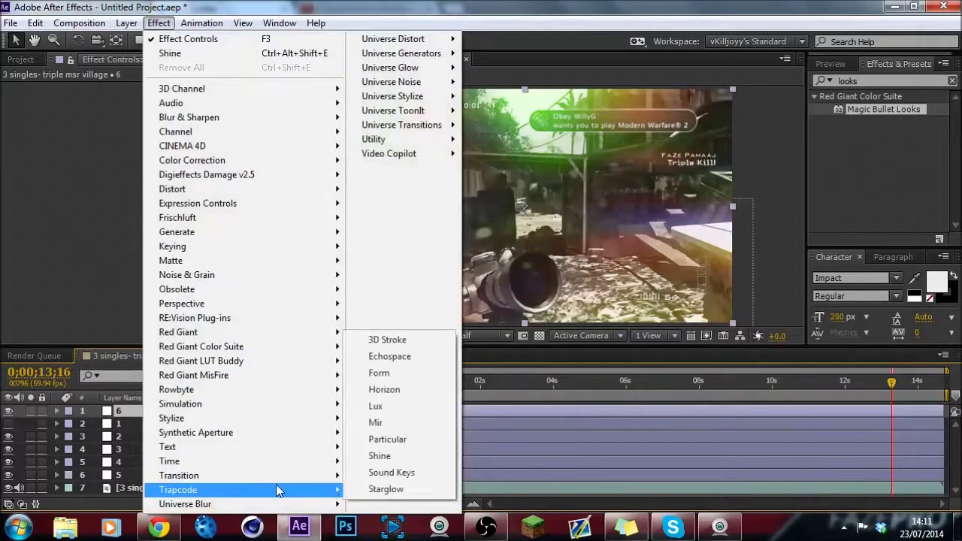
left_click(386, 489)
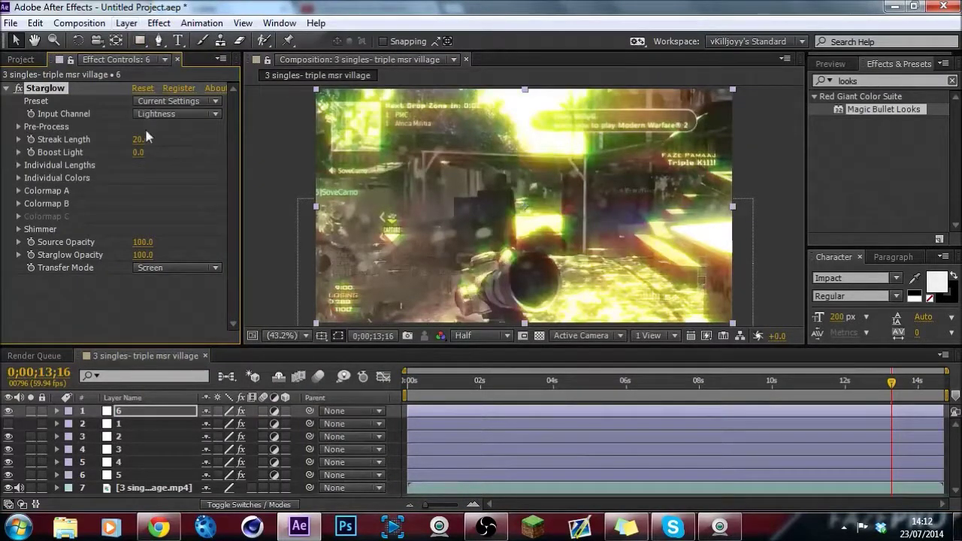
left_click(139, 40)
left_click(188, 73)
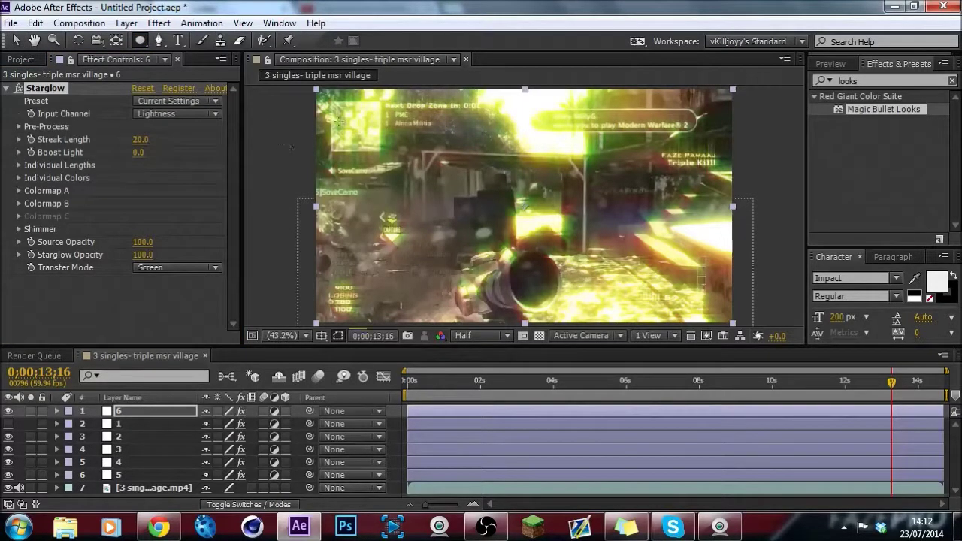
left_click_drag(272, 140, 787, 55)
double_click(546, 189)
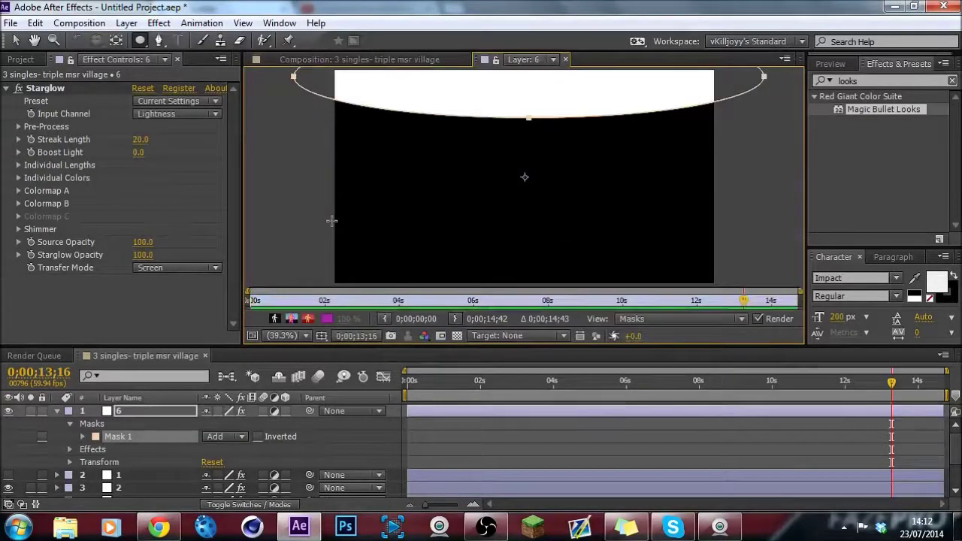
left_click(565, 59)
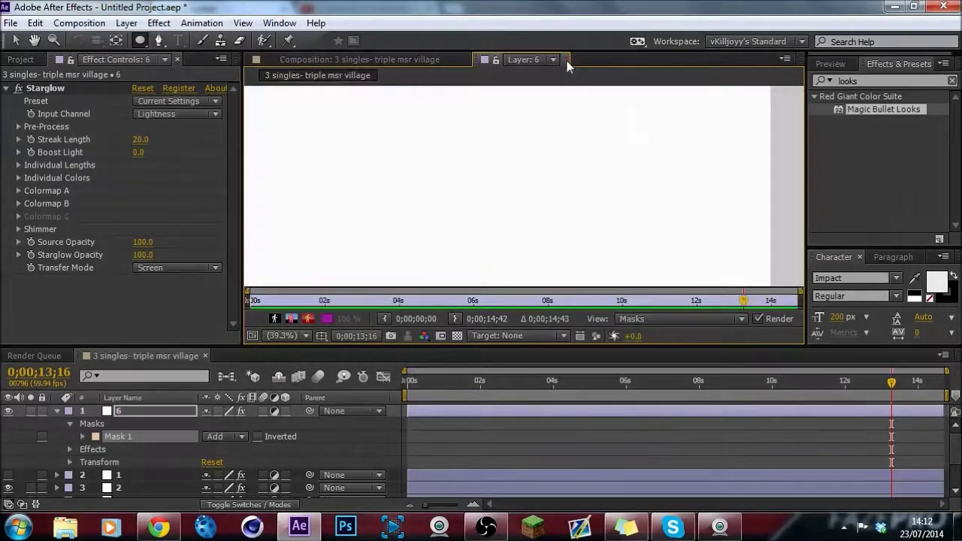
left_click(15, 40)
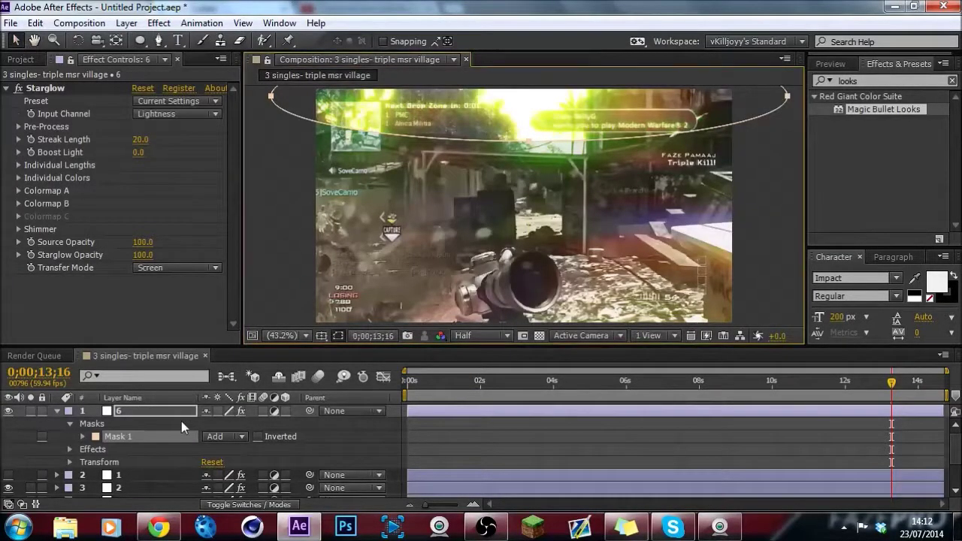
Step: Set the mask feather to 150 pixels
key("f")
left_click(237, 436)
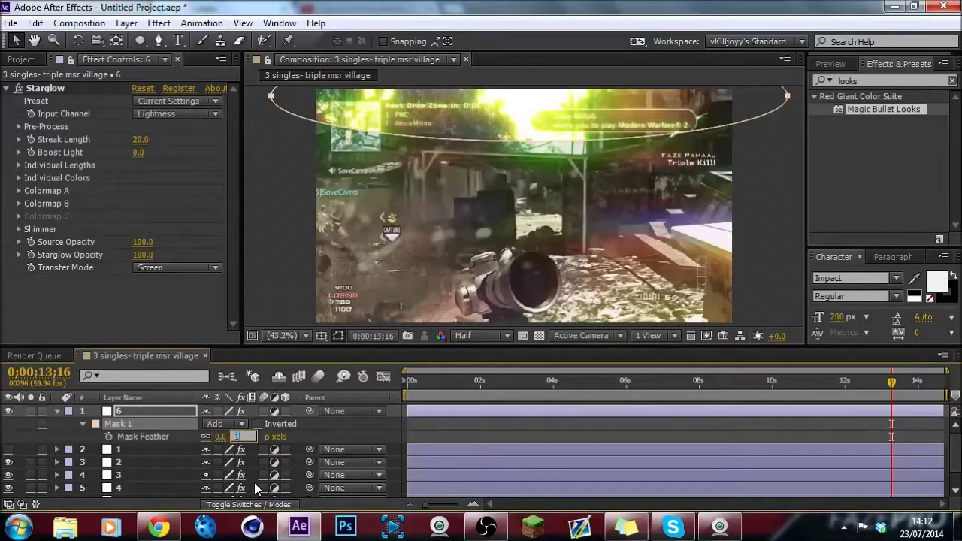
type("50")
key("Return")
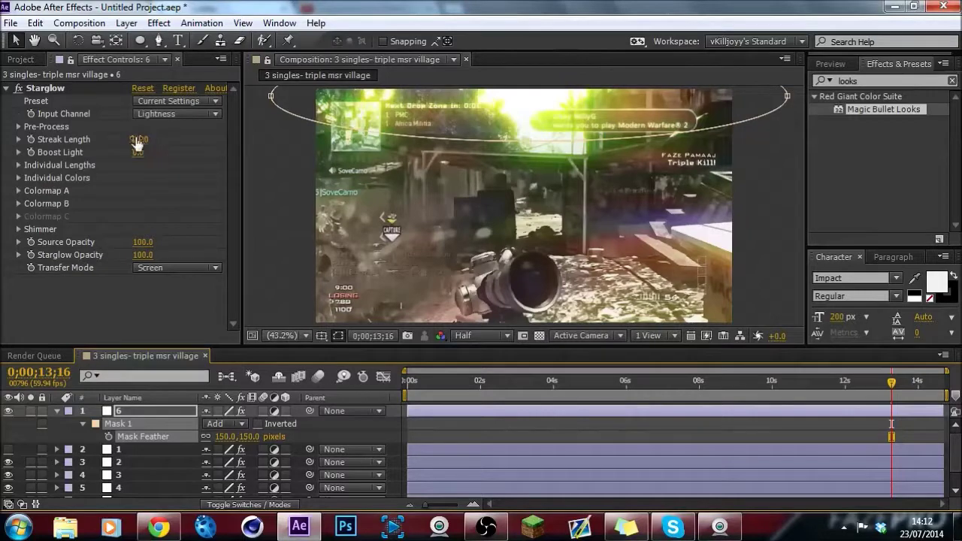
left_click(18, 127)
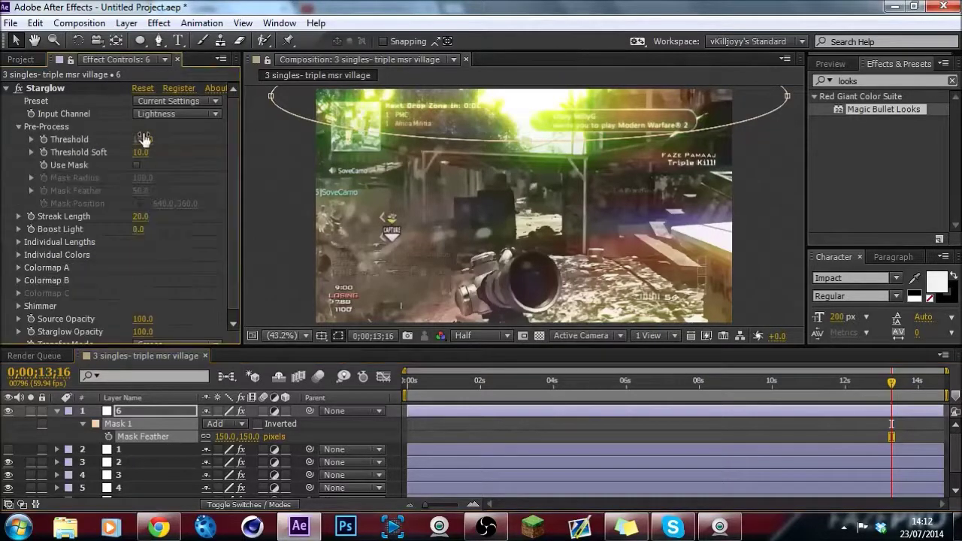
Step: Set the Starglow Threshold to 200 and review frames from about 12 back to 6 seconds
left_click(144, 140)
type("200")
key("Return")
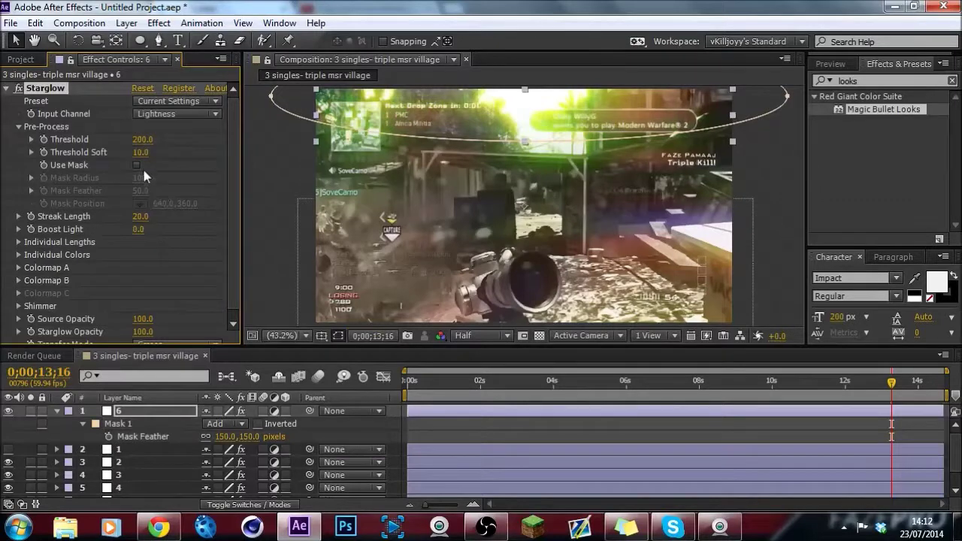
left_click(884, 382)
left_click_drag(883, 383, 838, 382)
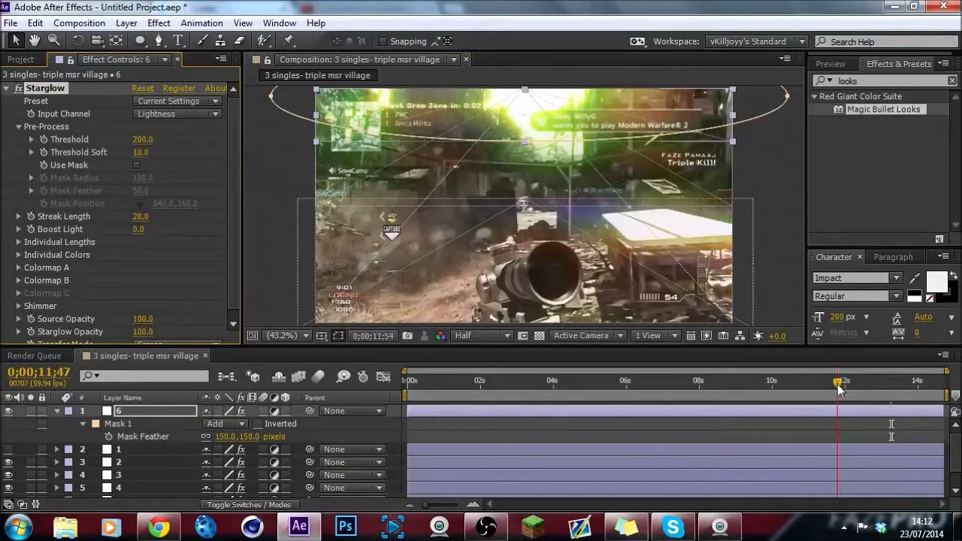
left_click(672, 384)
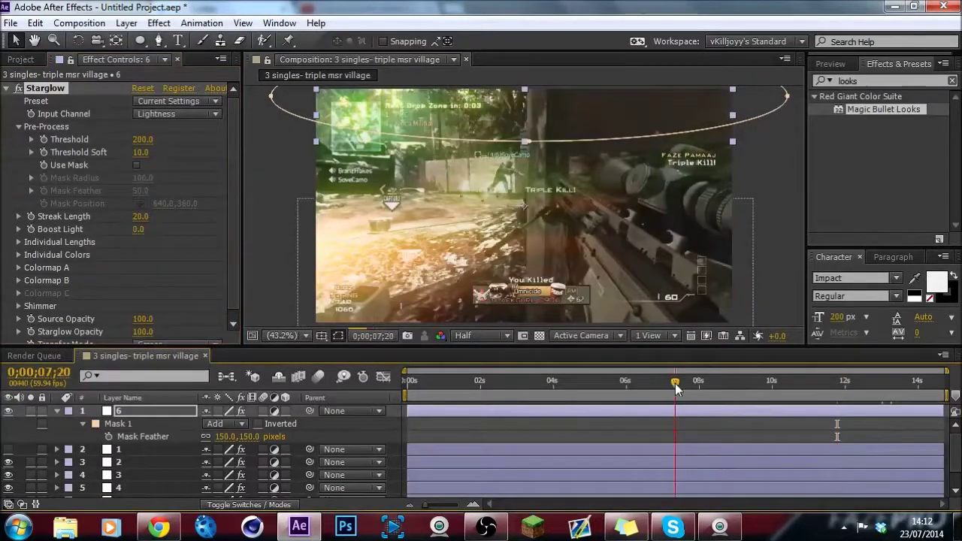
left_click(632, 384)
key("Page_Up")
key("Page_Up")
key("Page_Up")
key("Page_Up")
key("Page_Up")
key("Page_Up")
key("Page_Up")
key("Page_Up")
key("Page_Up")
key("Page_Up")
key("Page_Up")
key("Page_Up")
key("Page_Up")
key("Page_Up")
key("Page_Up")
key("Page_Up")
key("Page_Up")
key("Page_Up")
key("Page_Up")
key("Page_Up")
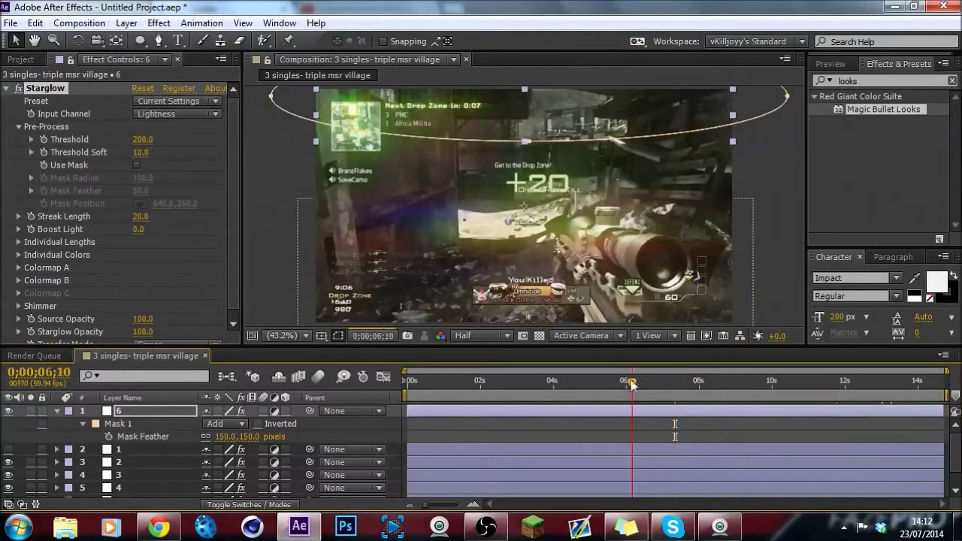
left_click(657, 384)
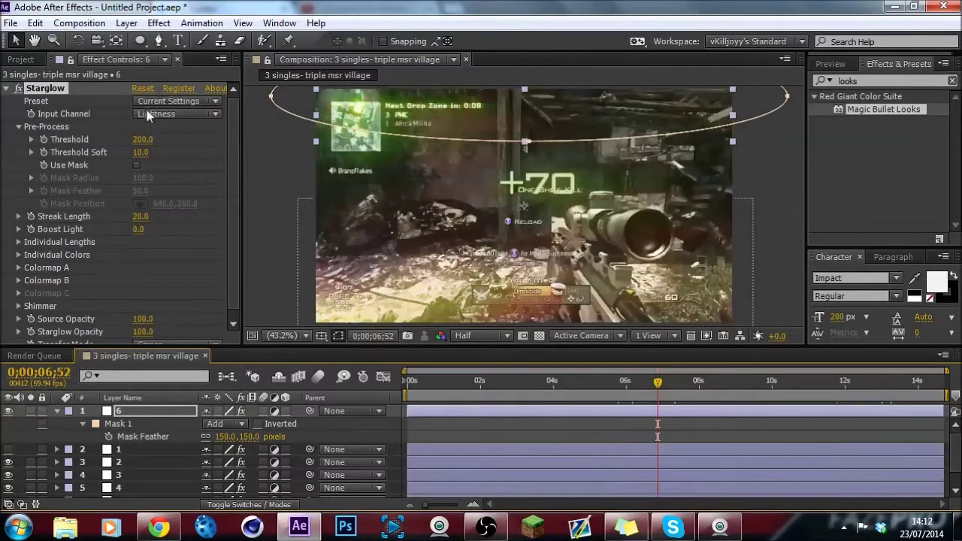
Step: Try a Starglow Threshold of 225 and preview later frames
left_click(143, 137)
type("225")
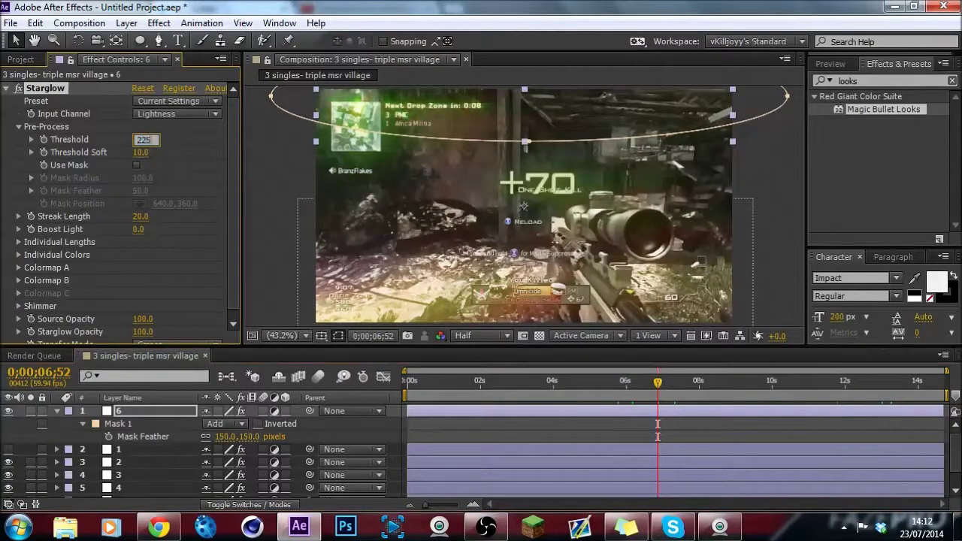
key("Return")
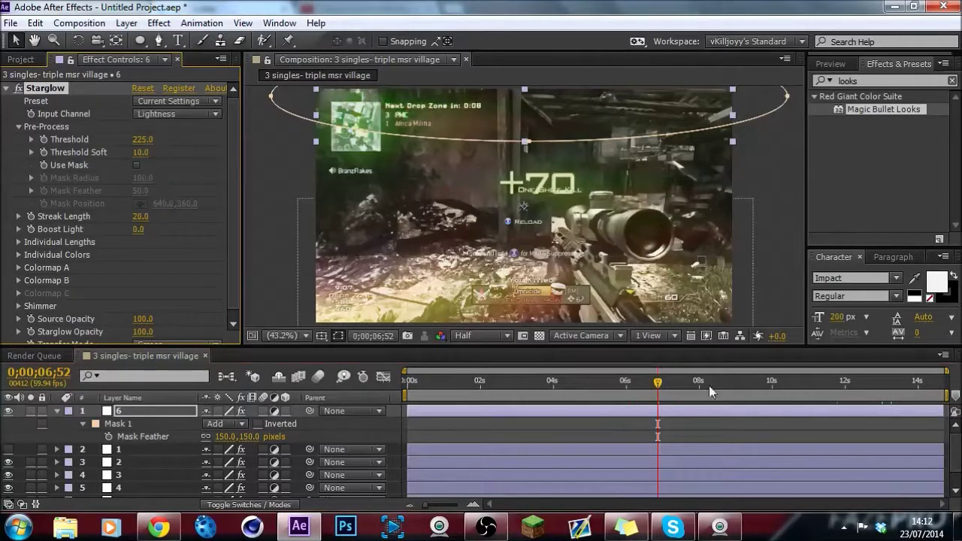
left_click(699, 383)
left_click(730, 386)
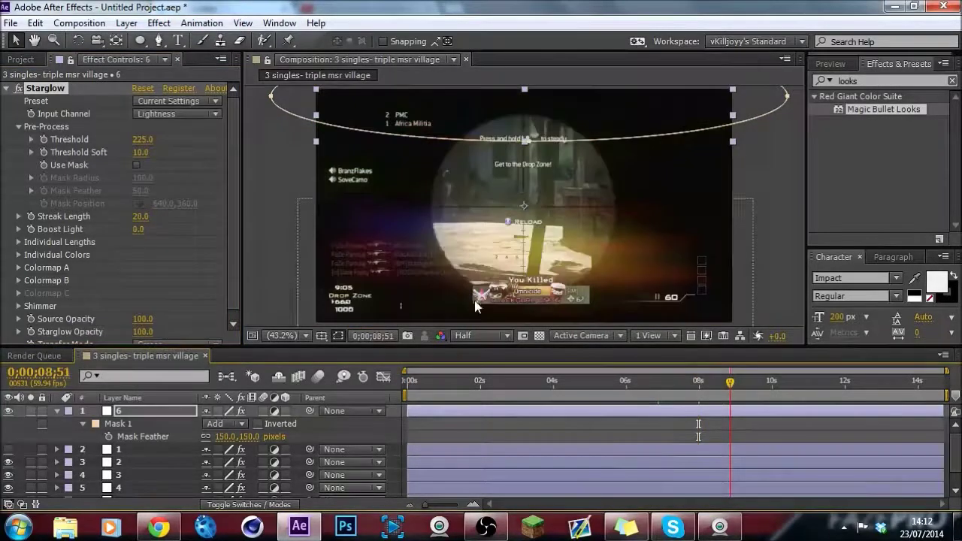
Step: Settle the Starglow Threshold at 180 and check an earlier frame
left_click(143, 139)
type("1")
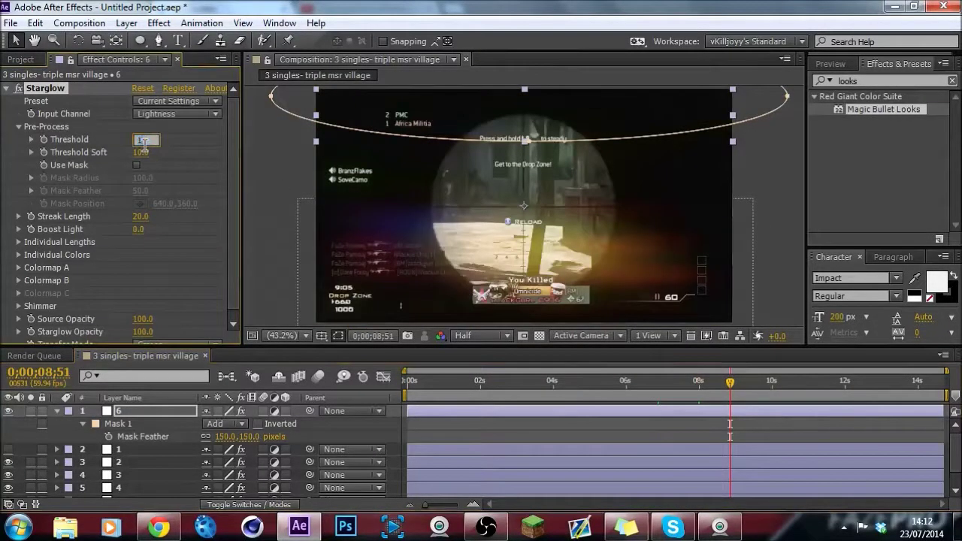
type("80")
key("Return")
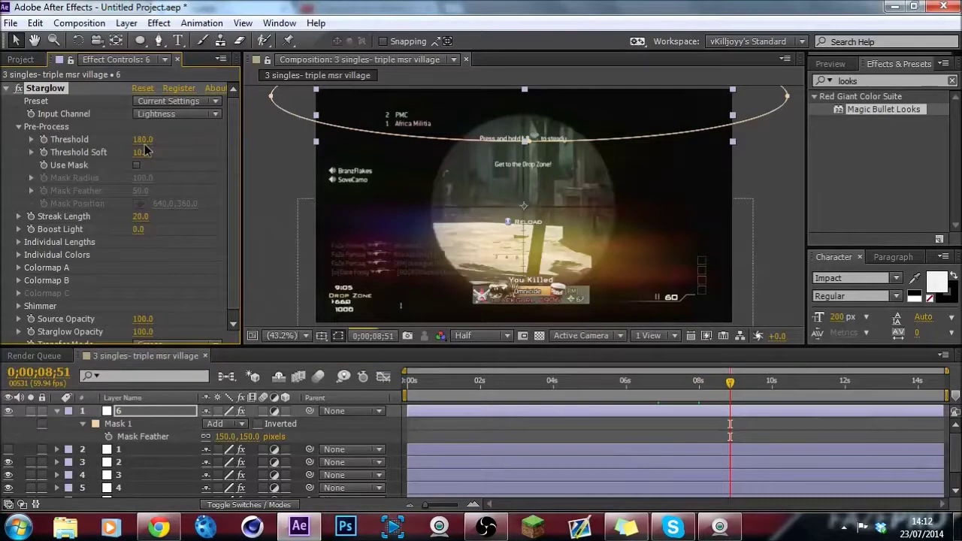
left_click(692, 386)
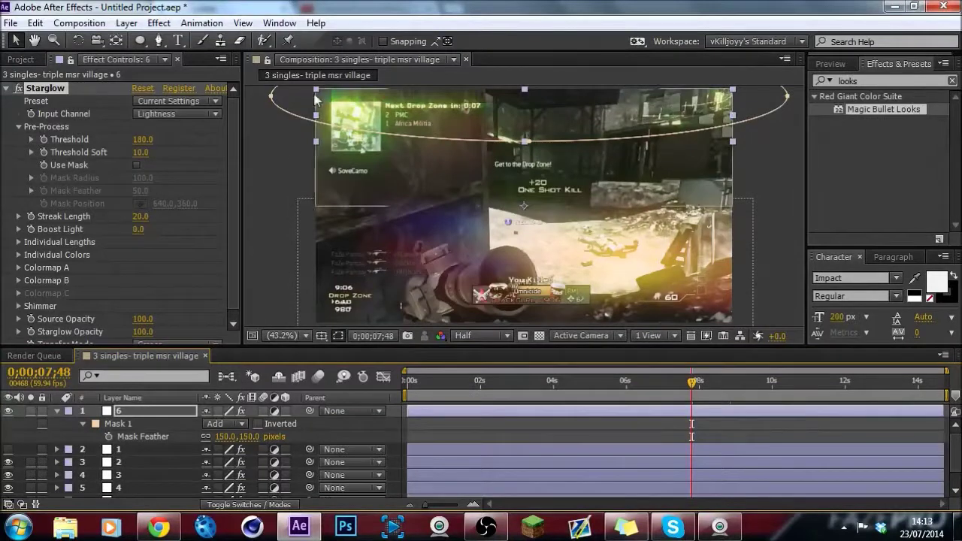
left_click(19, 267)
Step: Switch from Colormap A to Colormap B and set its highlights to pale yellow
scroll(161, 285, "down", 1)
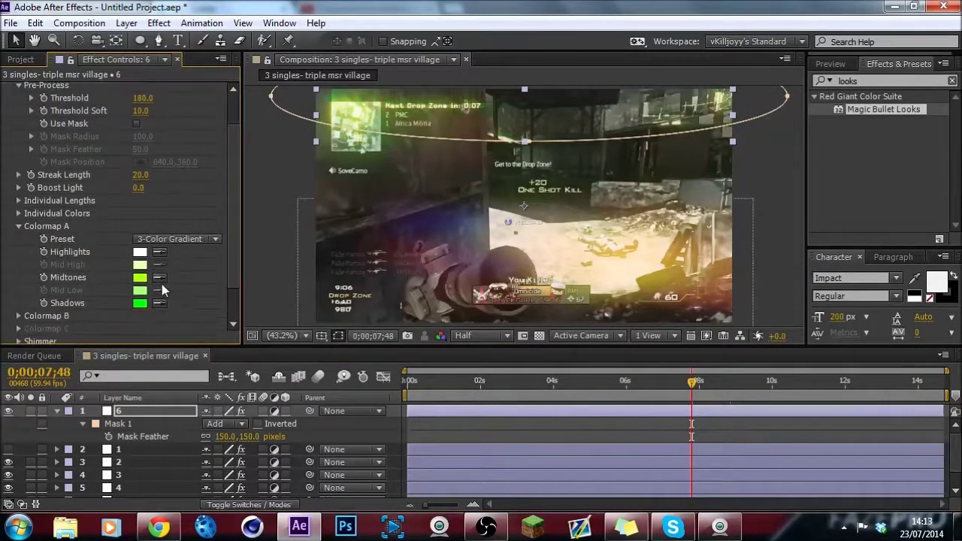
left_click(19, 226)
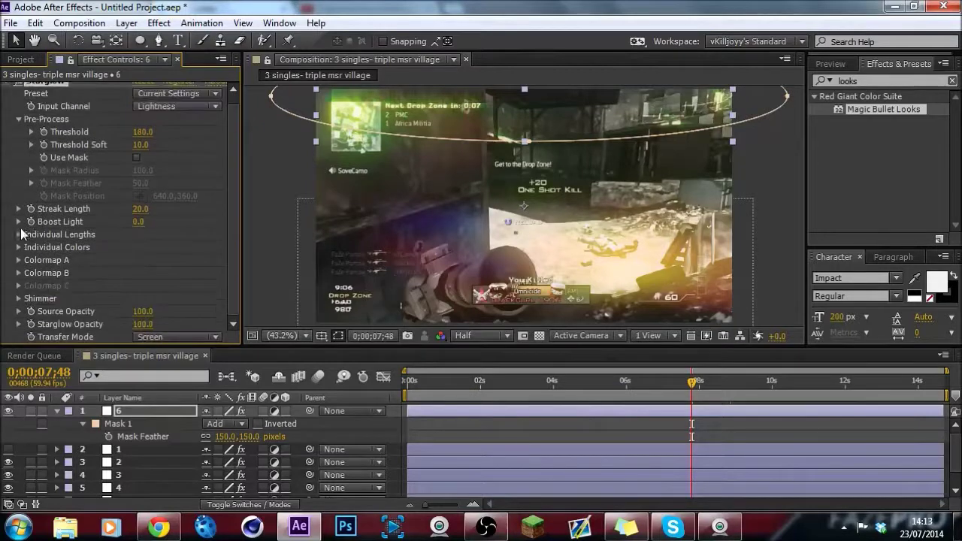
left_click(18, 274)
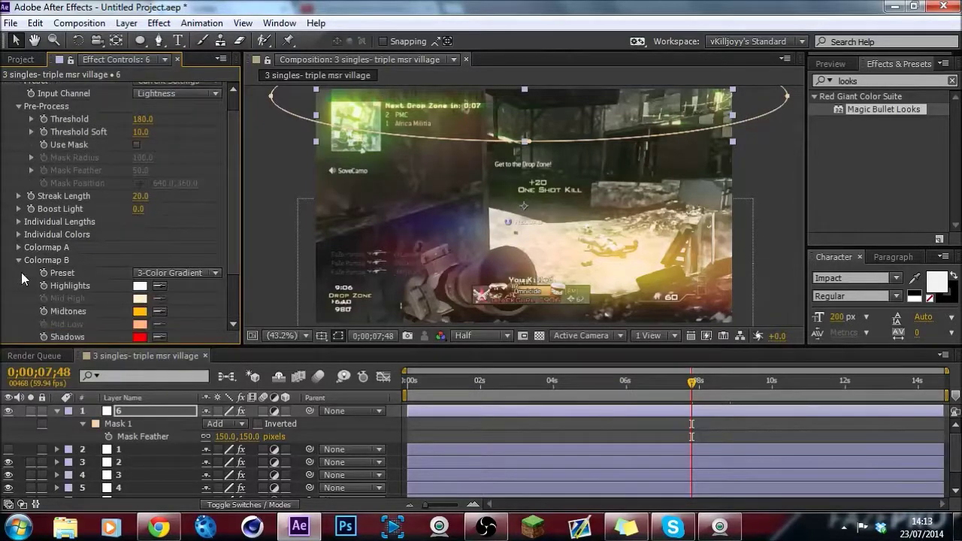
left_click(140, 286)
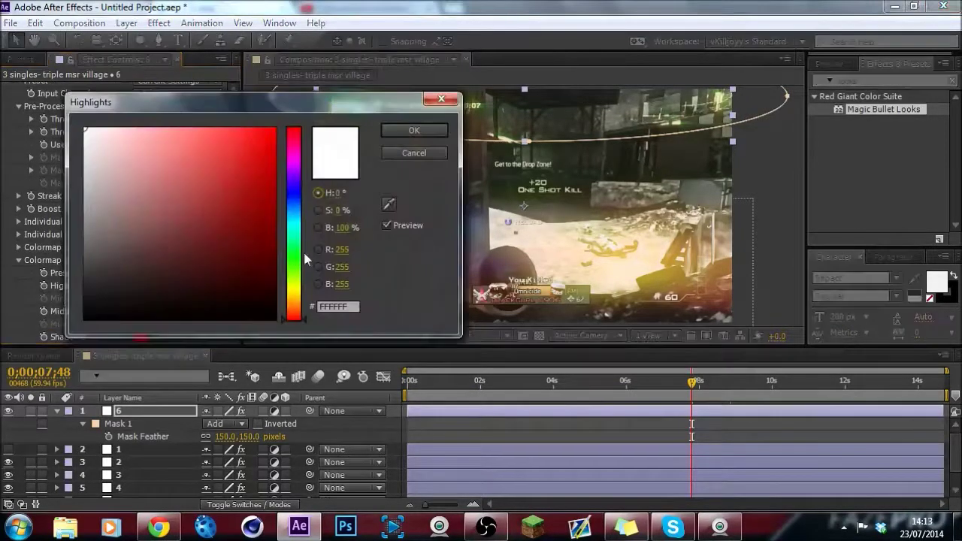
left_click(295, 285)
left_click(139, 127)
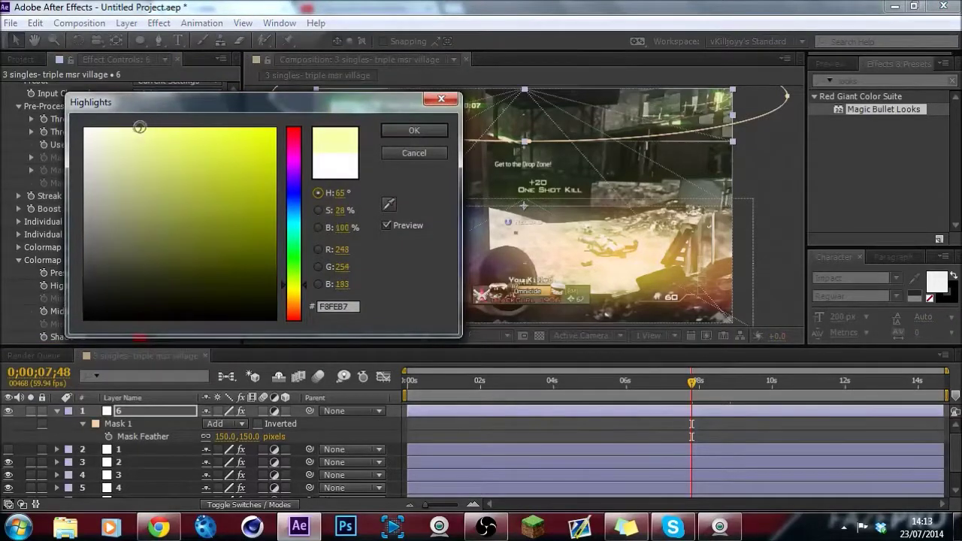
left_click(412, 133)
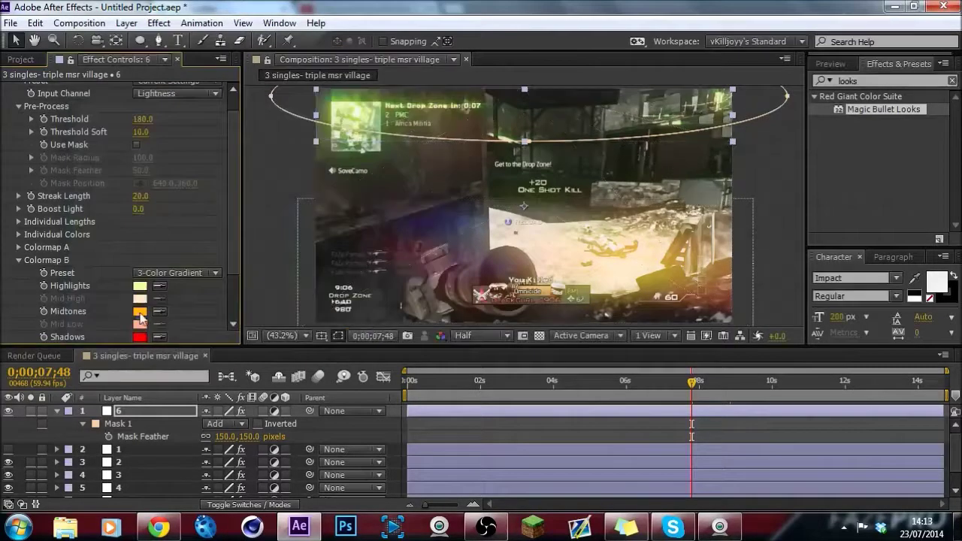
Step: Set the Colormap B midtones to yellow-green and the shadows to green
left_click(139, 312)
left_click(295, 284)
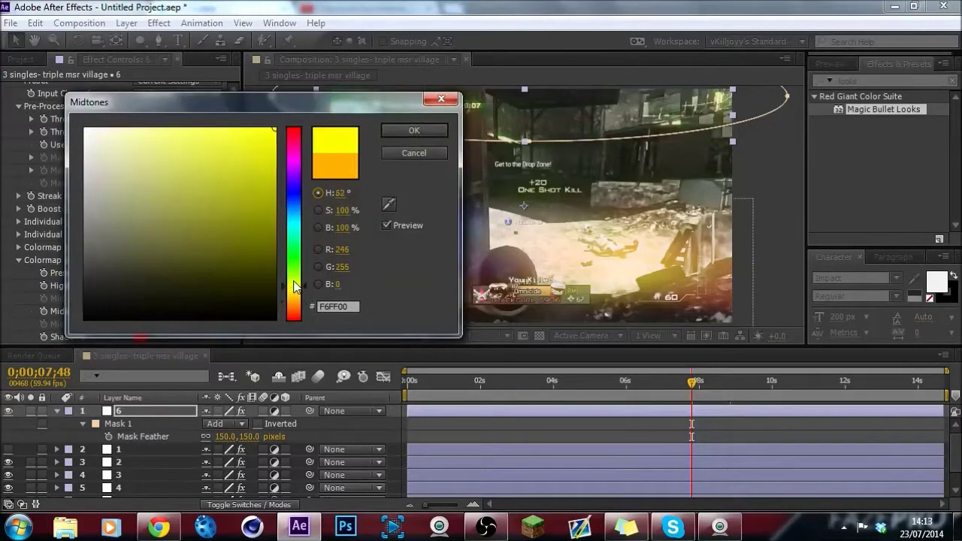
left_click_drag(296, 286, 295, 273)
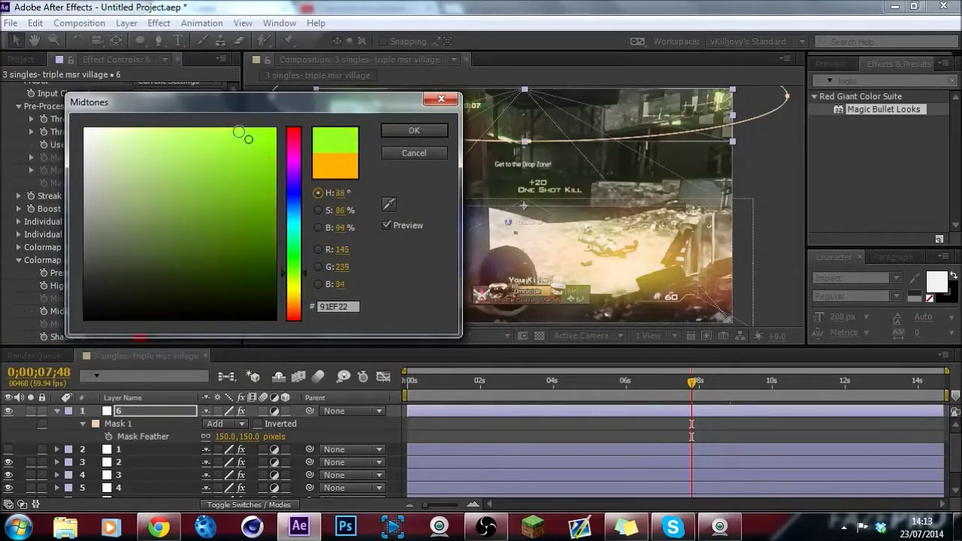
left_click(222, 129)
left_click(414, 131)
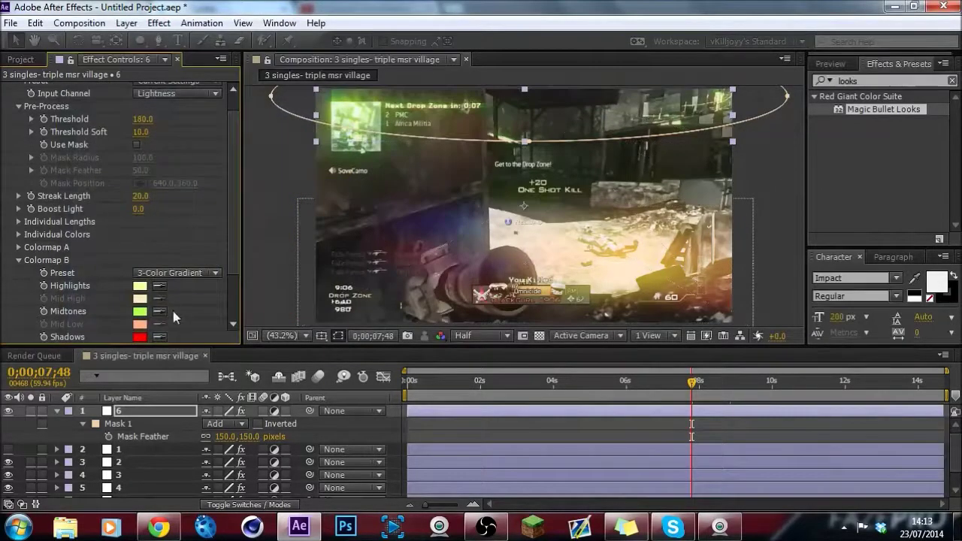
left_click(140, 338)
left_click(296, 266)
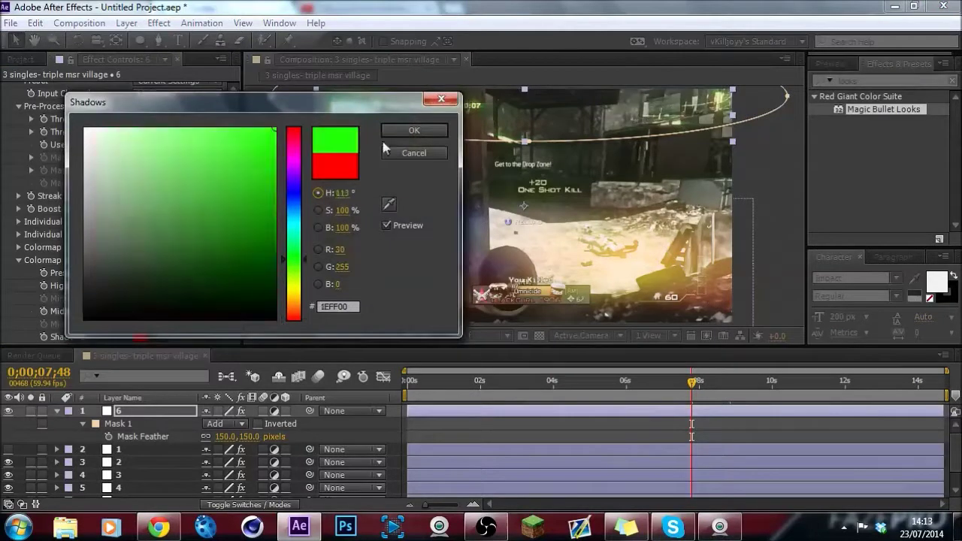
left_click(415, 131)
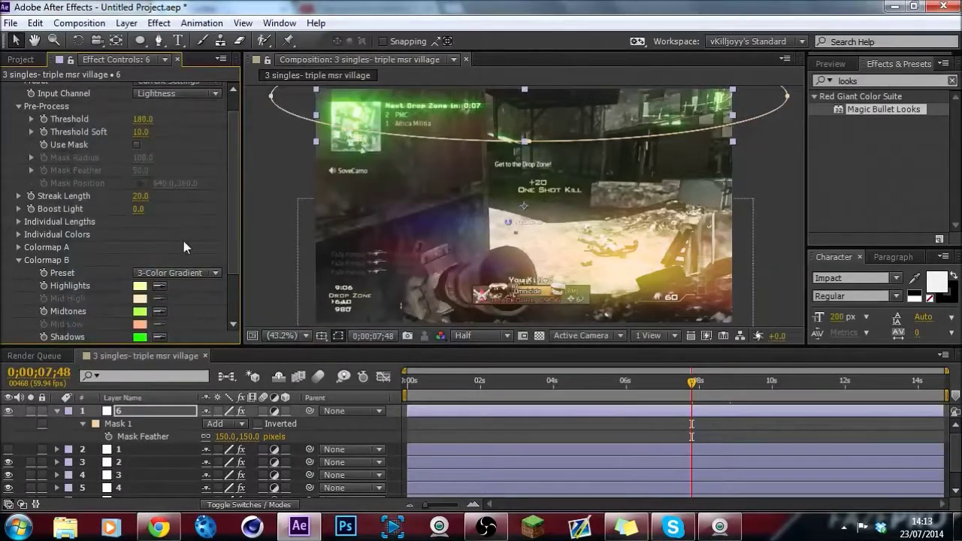
Step: Shorten the Starglow Streak Length to 6, after briefly trying 10
left_click(140, 196)
type("10")
key("Return")
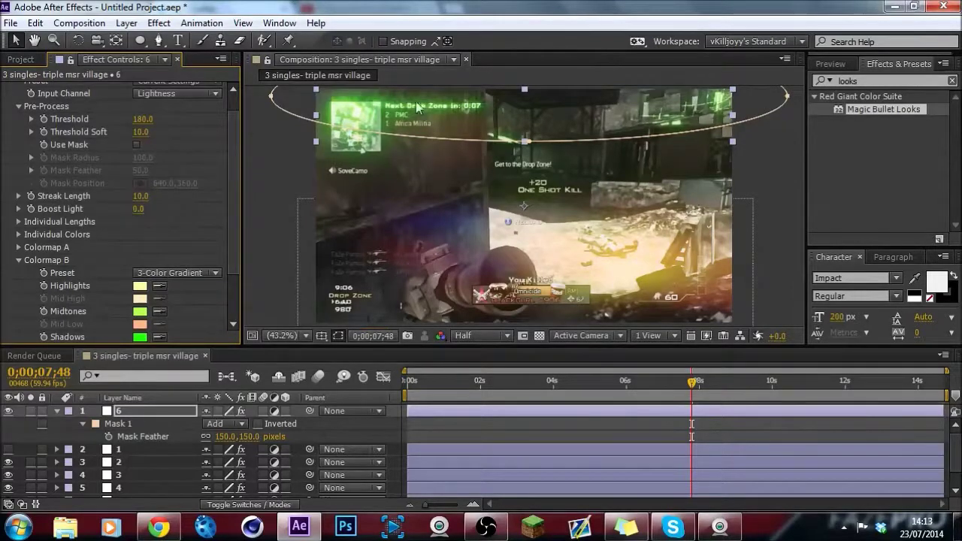
left_click(143, 198)
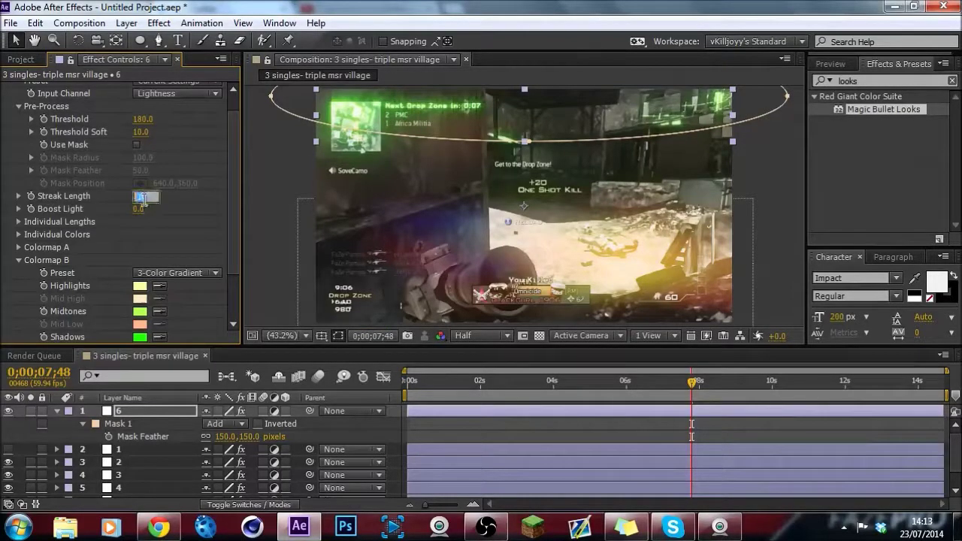
type("6")
key("Return")
Step: Set the Starglow Boost Light to 1
scroll(167, 205, "down", 1)
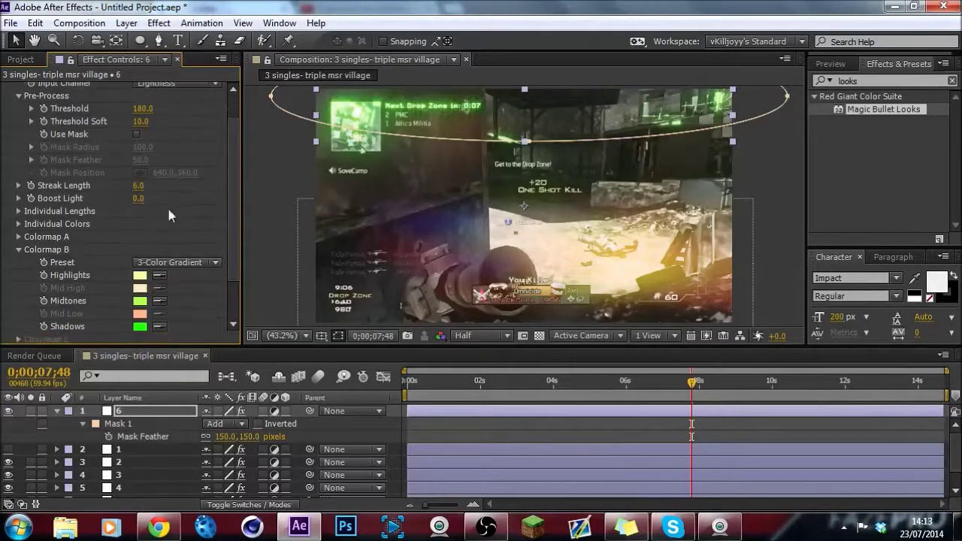
left_click(138, 199)
type("1")
key("Return")
left_click_drag(229, 178, 232, 229)
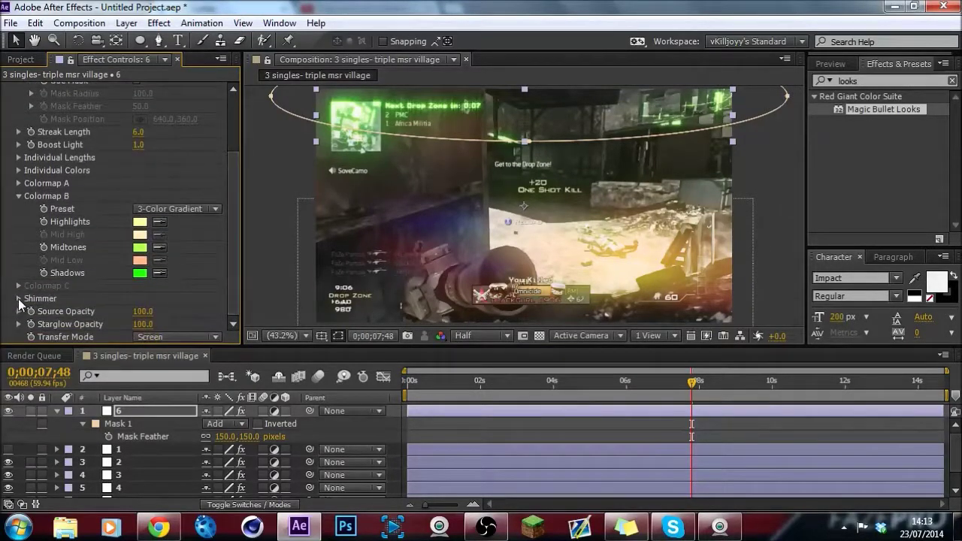
Step: Try the Multiply and Add transfer modes, then return Starglow to Screen
left_click(212, 335)
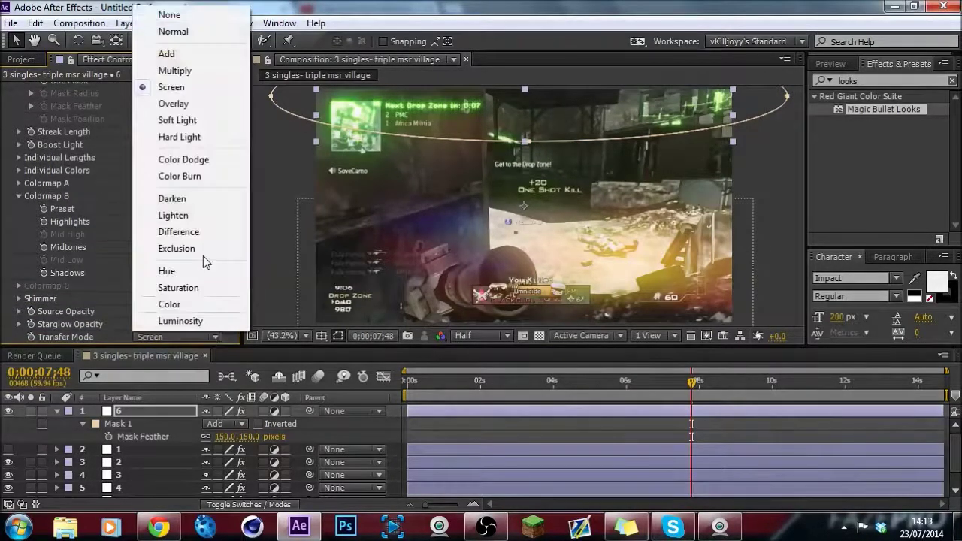
left_click(184, 69)
left_click(210, 336)
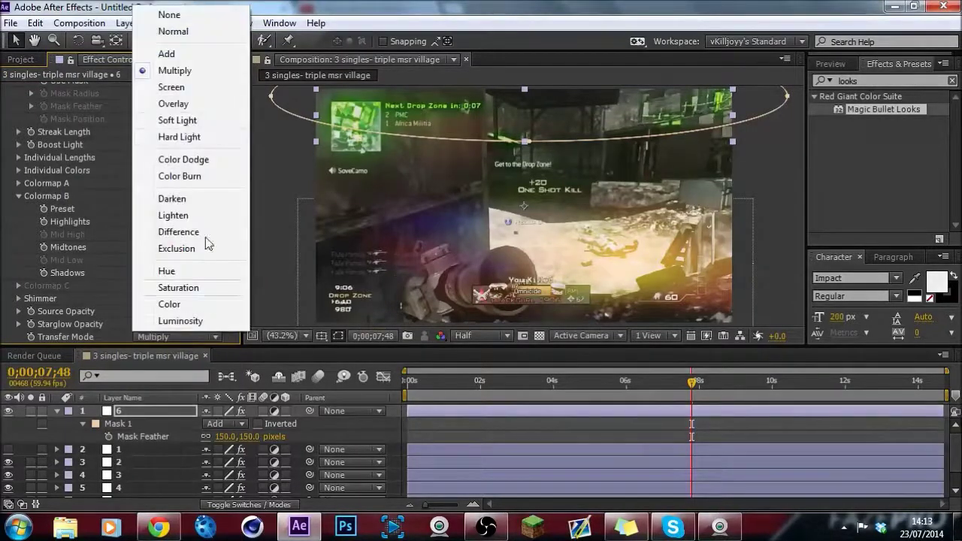
left_click(188, 57)
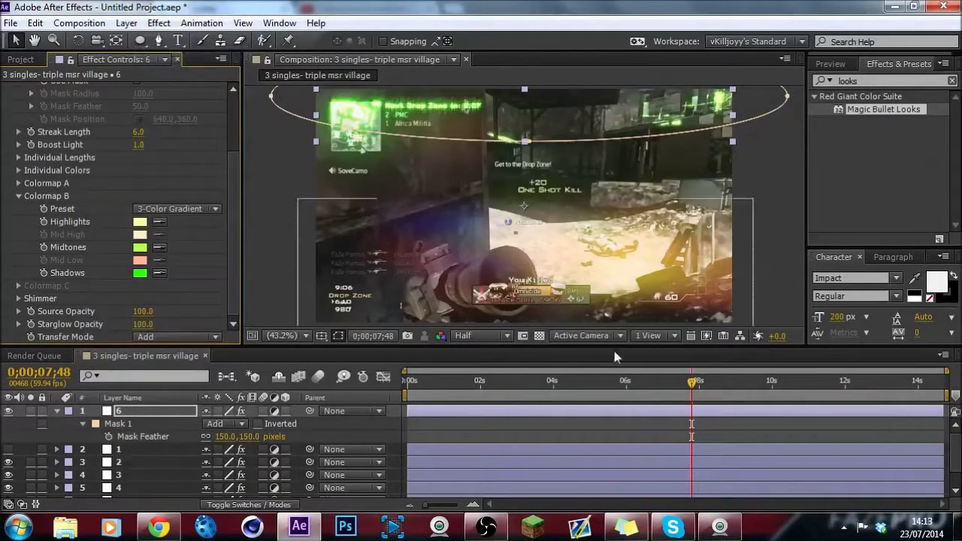
left_click(635, 388)
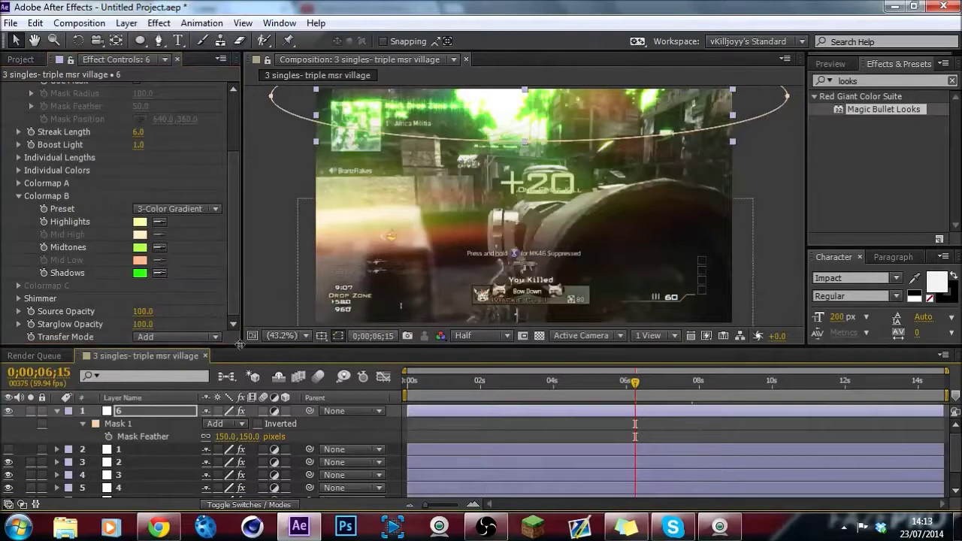
left_click(214, 336)
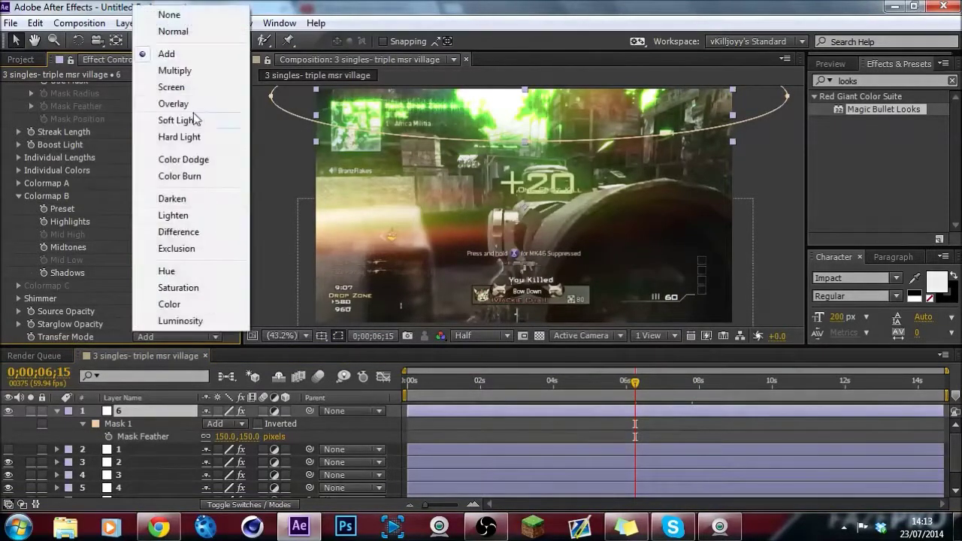
left_click(194, 89)
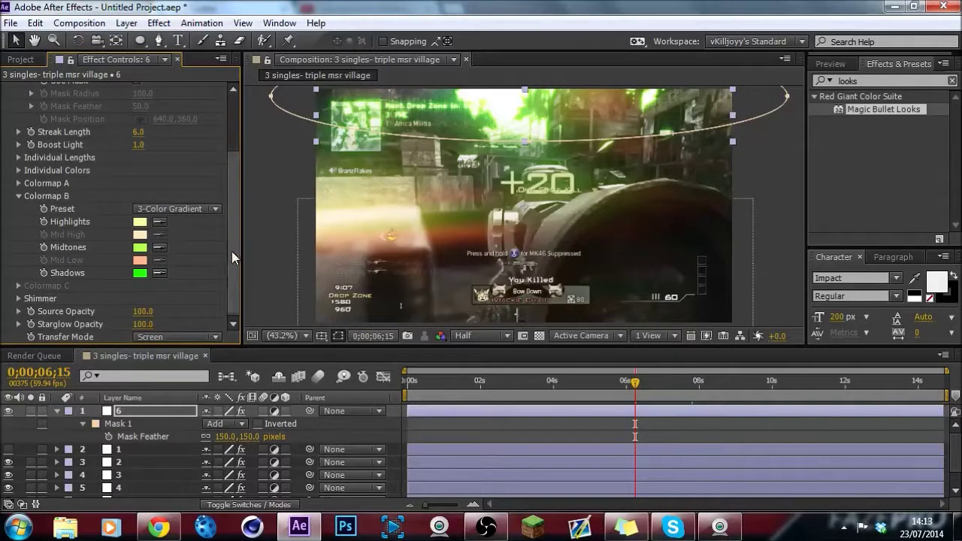
left_click(486, 436)
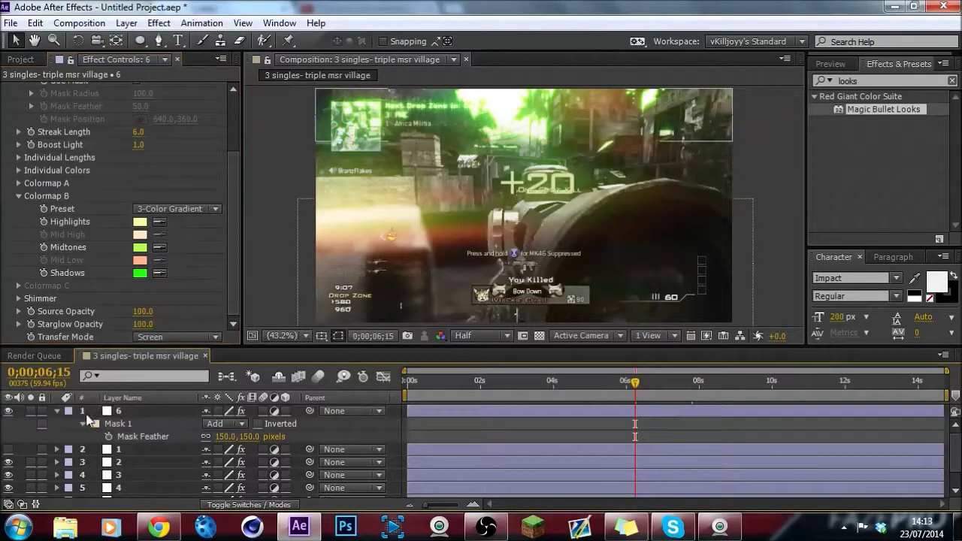
Step: Delete the unneeded top layer 1
left_click(58, 412)
left_click(428, 488)
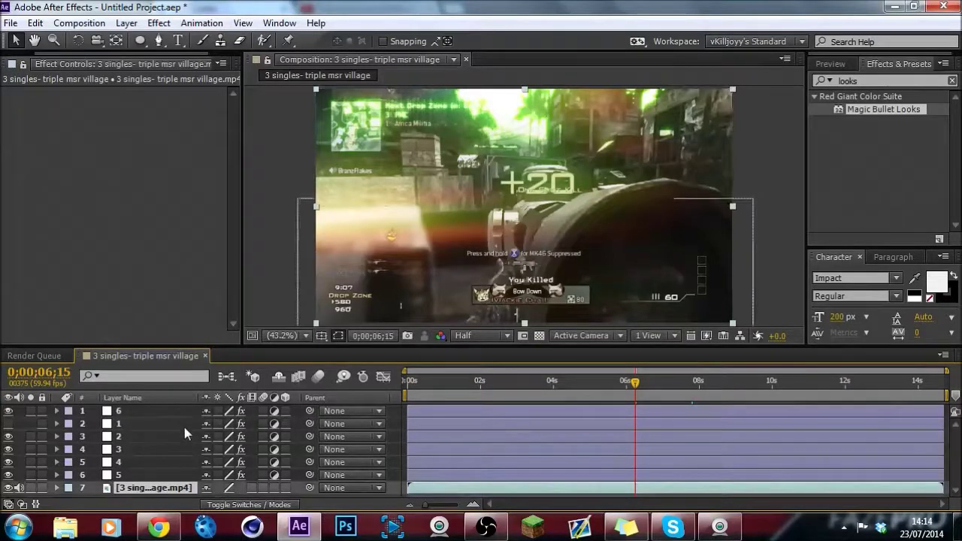
left_click(127, 426)
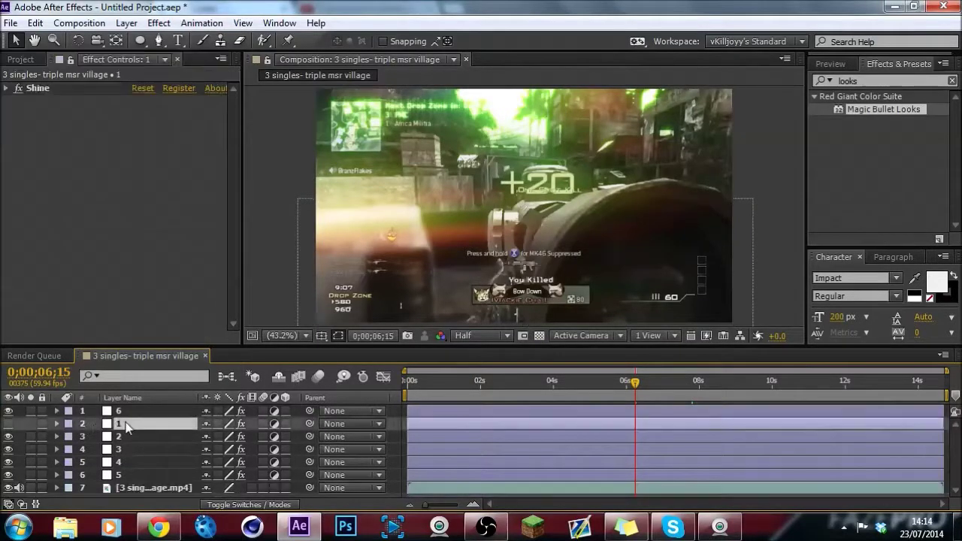
key("Delete")
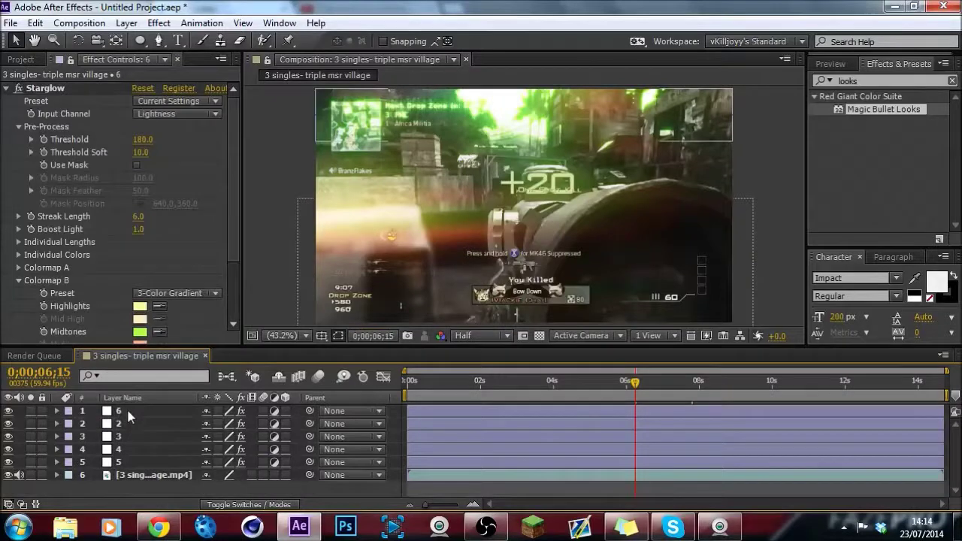
left_click(462, 385)
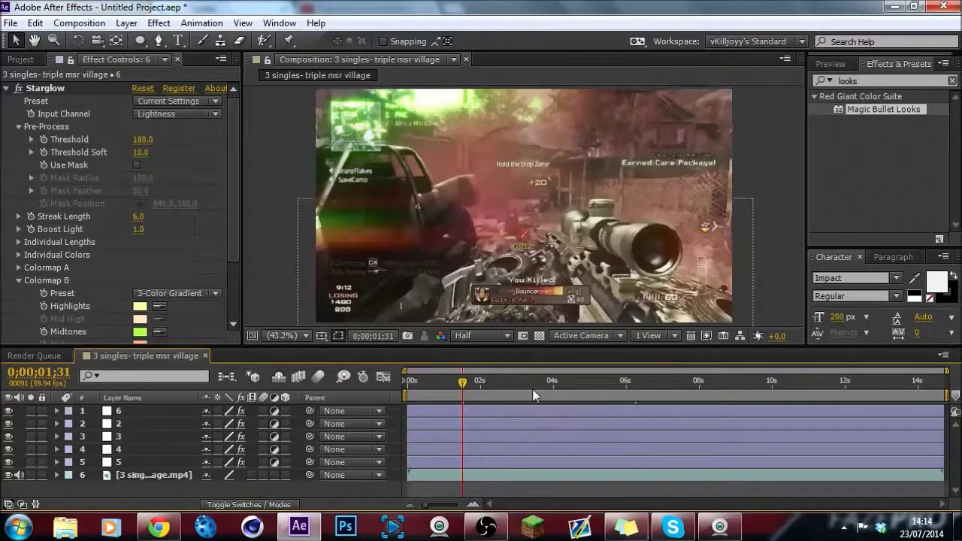
Step: On layer 6, set Starglow Threshold Soft to 0 and try a new Threshold value
left_click(168, 410)
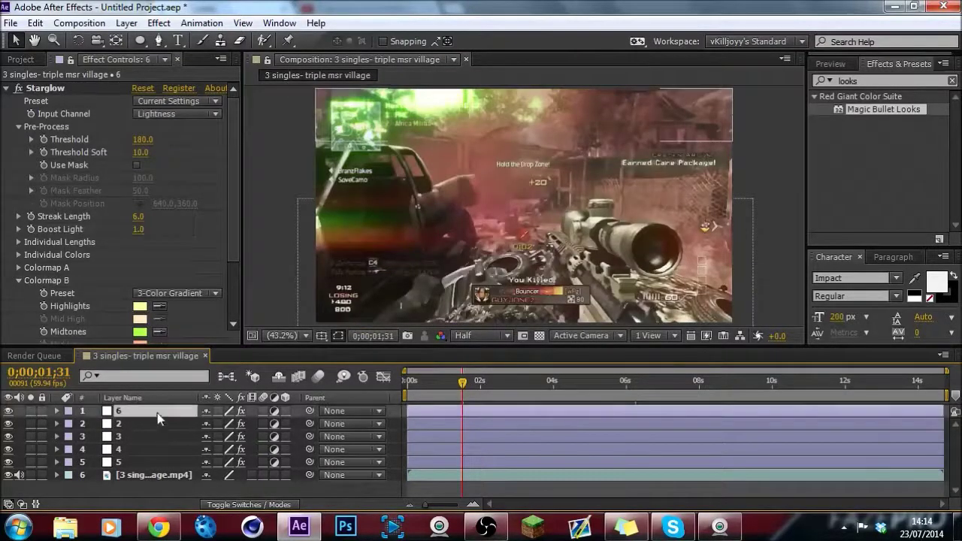
left_click(141, 152)
type("0")
key("Return")
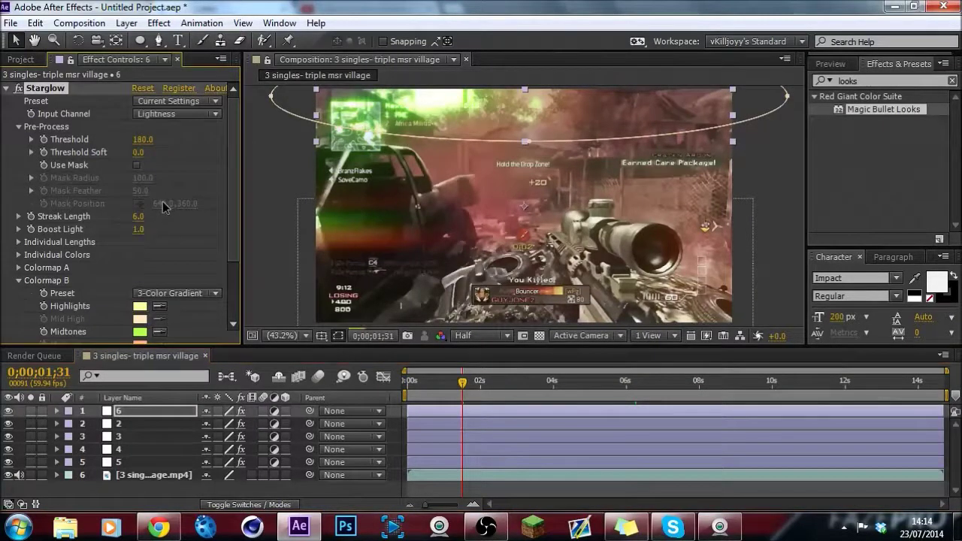
left_click(143, 139)
type("20")
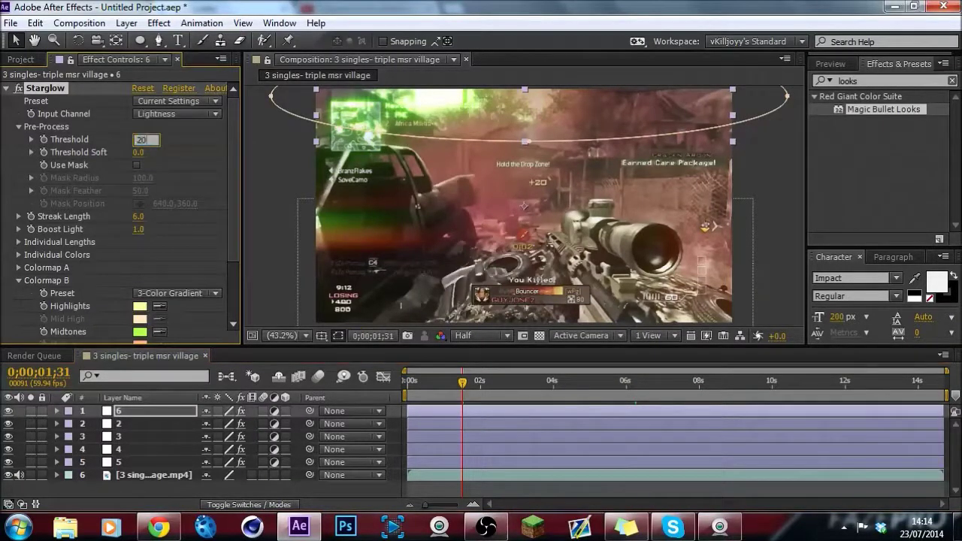
key("Return")
Step: Set the Starglow Threshold to 190 and Threshold Soft to 2, previewing at 4.5 seconds
left_click(143, 138)
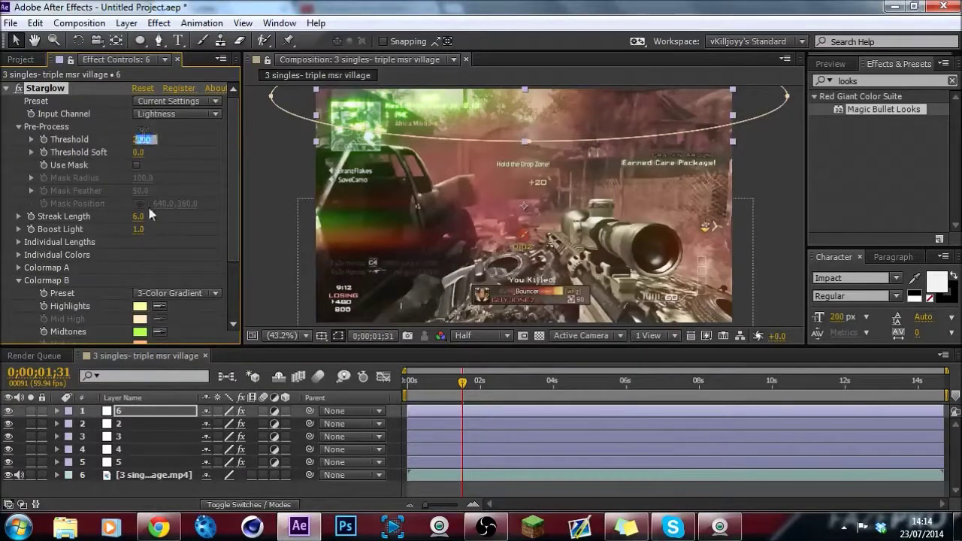
type("190")
key("Return")
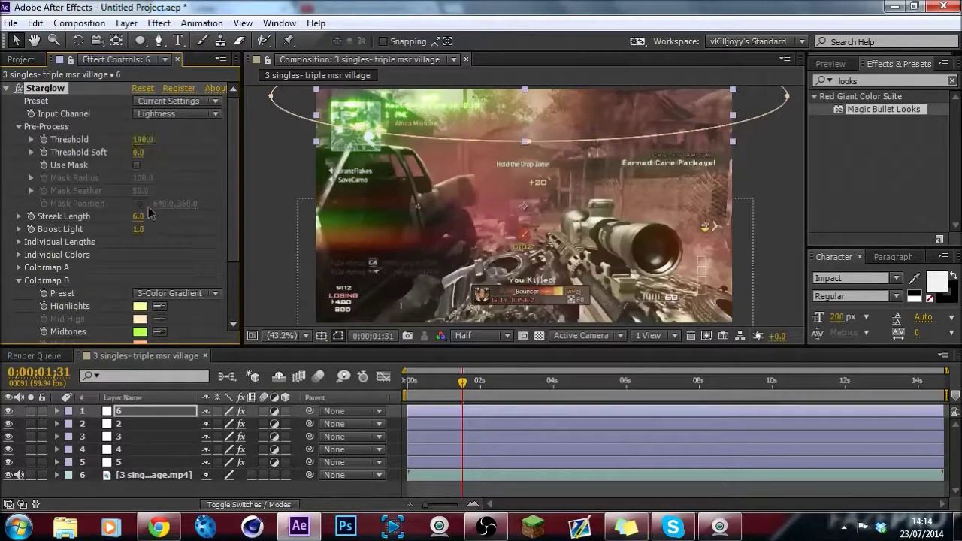
left_click(139, 152)
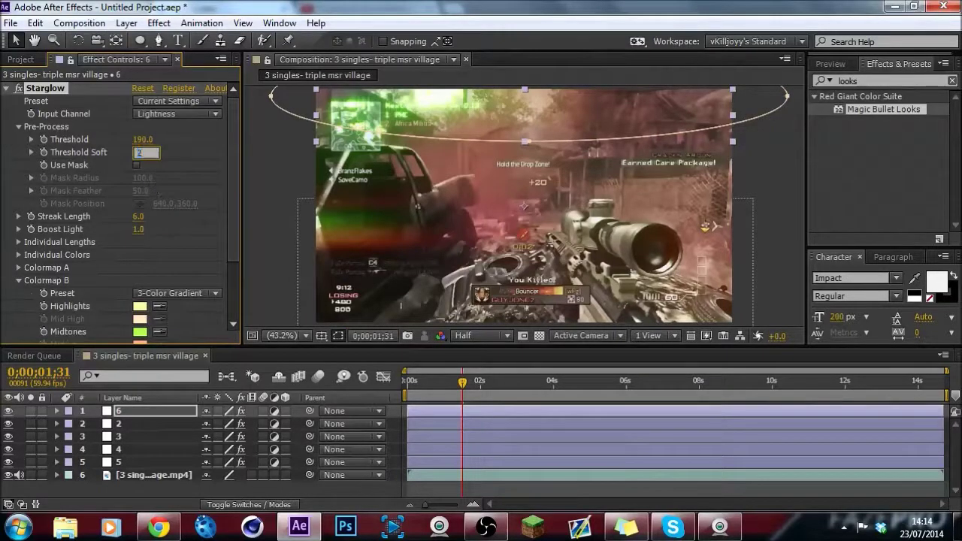
type("2")
key("Return")
left_click_drag(572, 384, 574, 384)
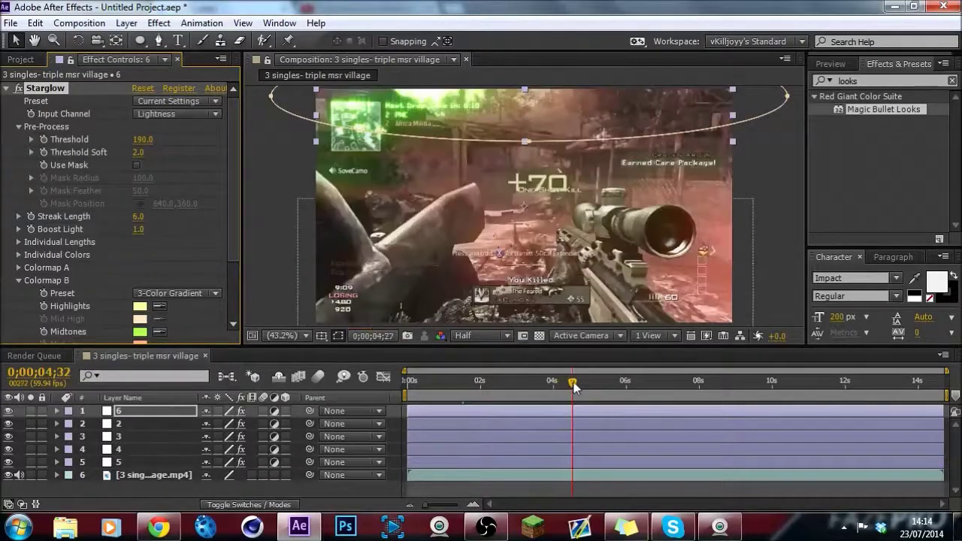
left_click(622, 384)
left_click(696, 387)
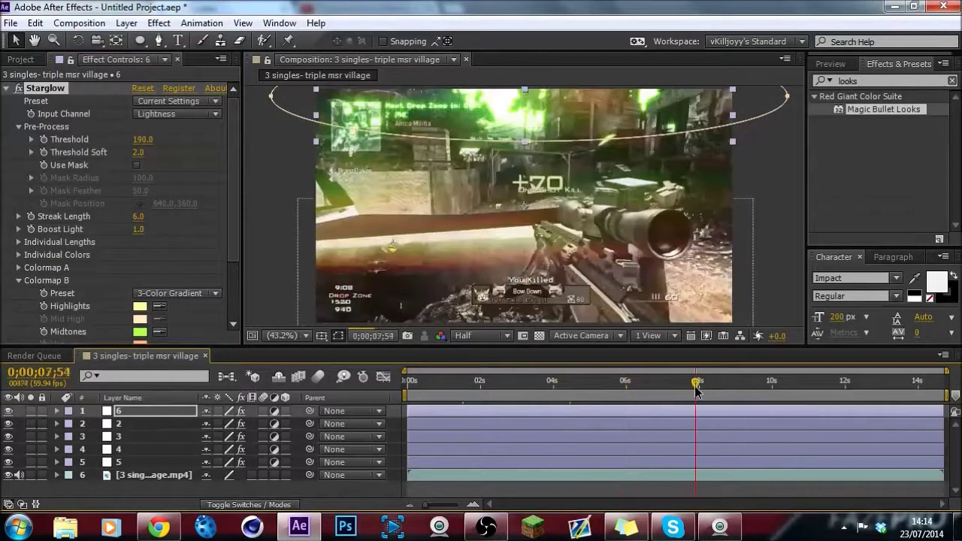
left_click(728, 387)
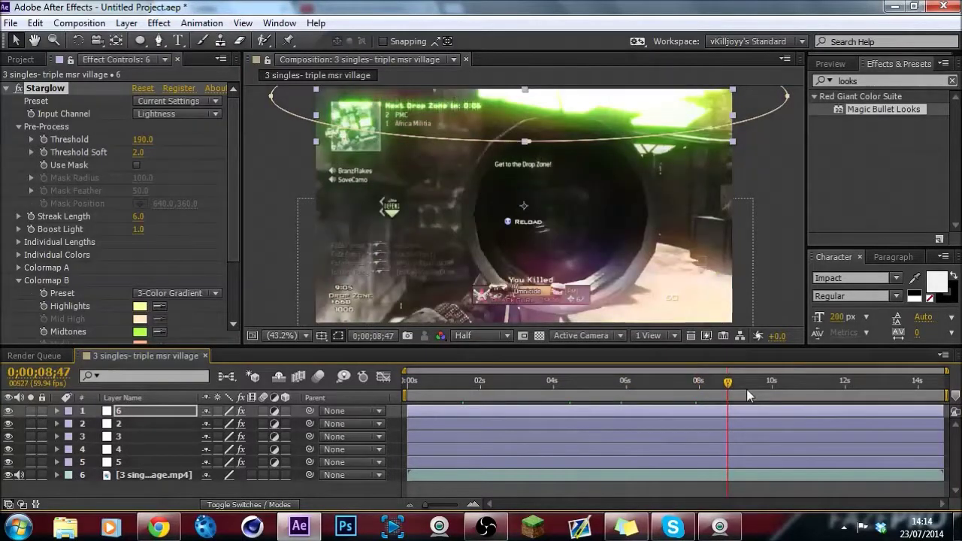
key("f")
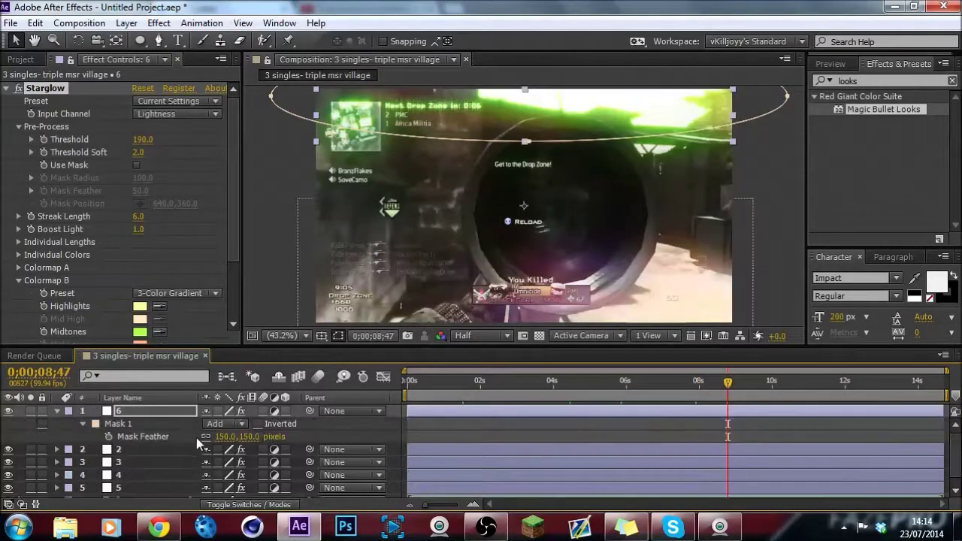
left_click(497, 498)
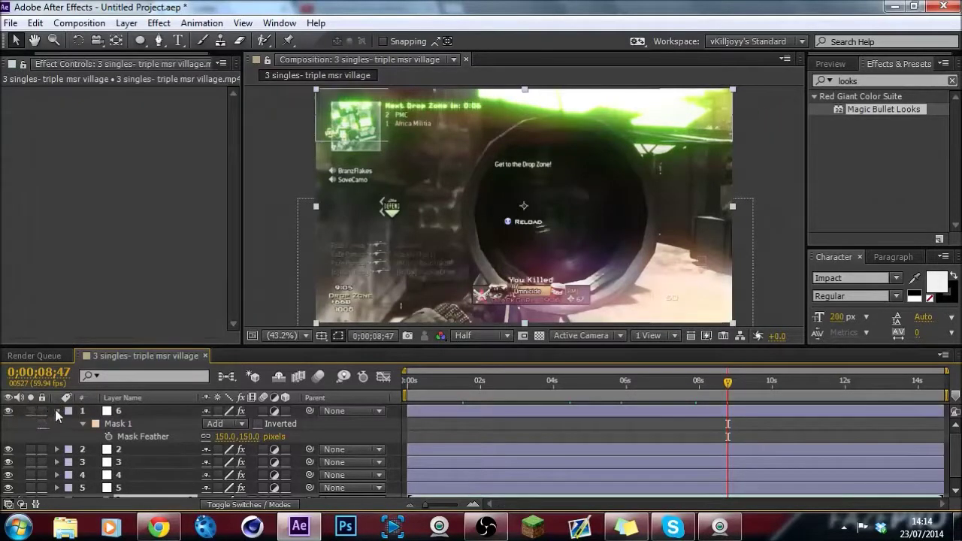
left_click(58, 413)
left_click(738, 383)
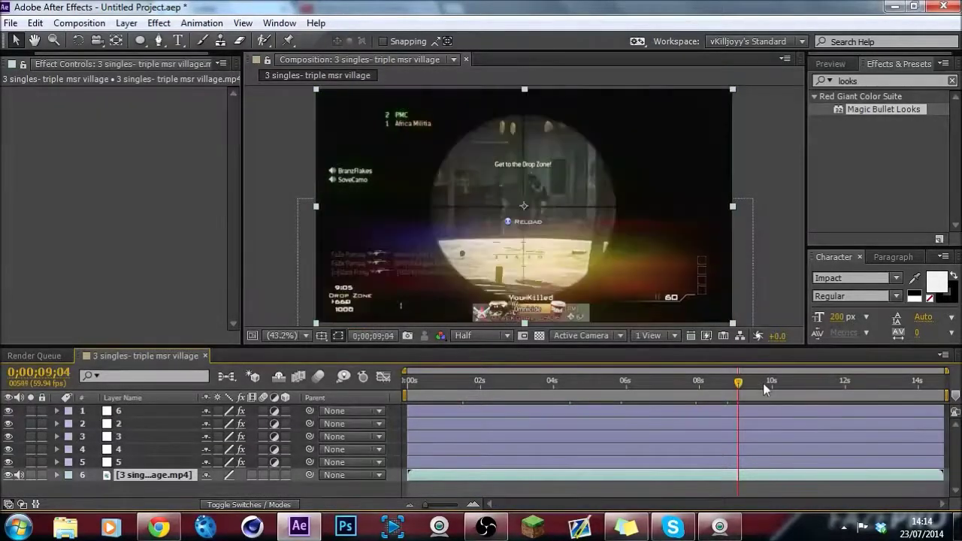
left_click(767, 382)
left_click(783, 383)
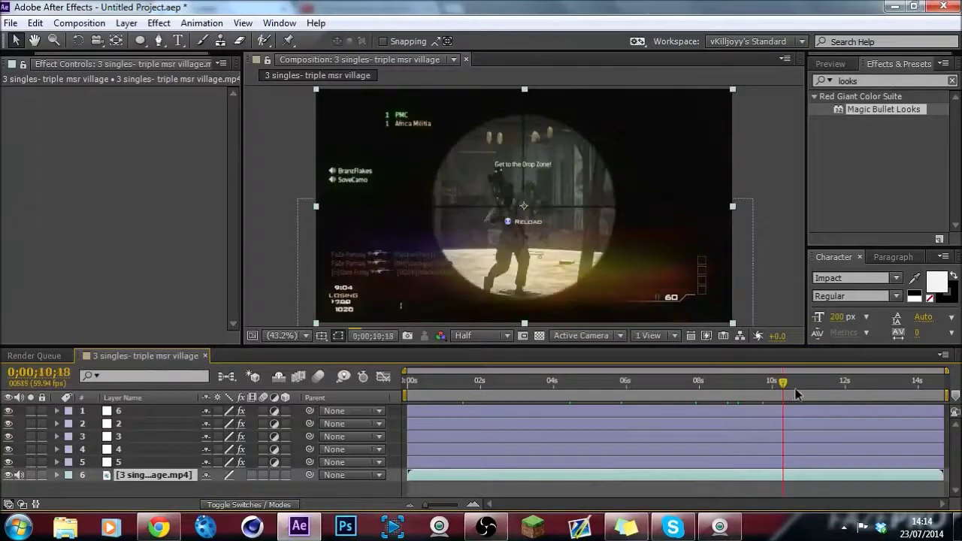
left_click(798, 388)
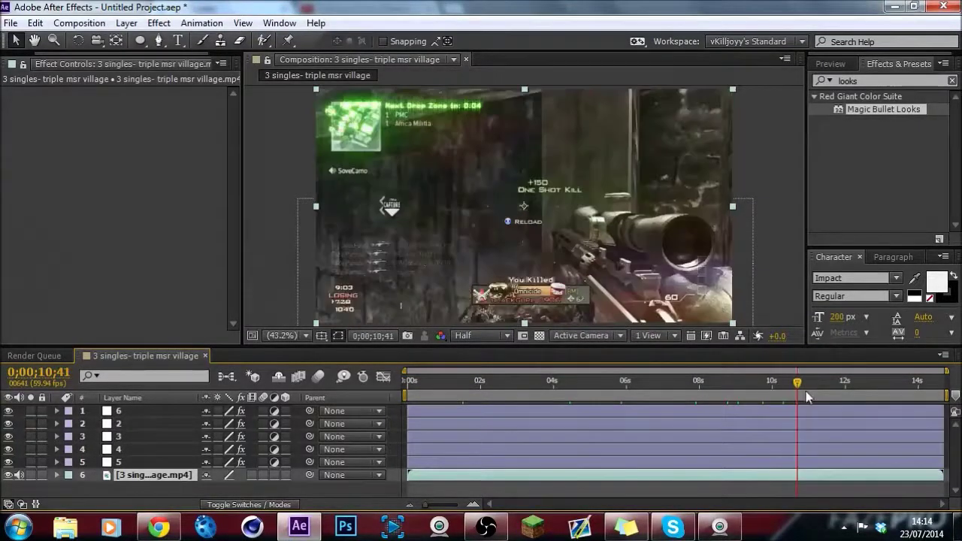
left_click(820, 391)
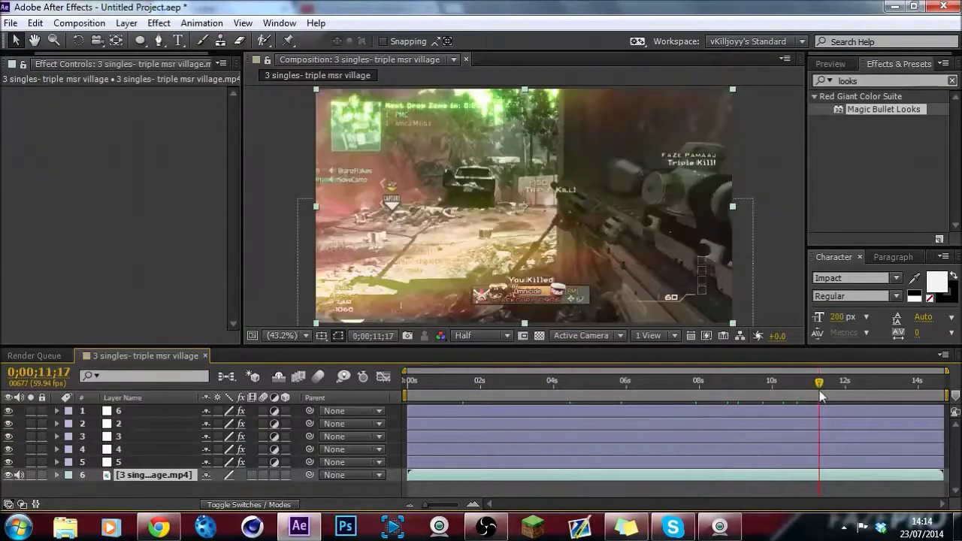
left_click(138, 408)
Step: Set the glow layer's opacity to 80% and check frames near 12.5–13 seconds
key("t")
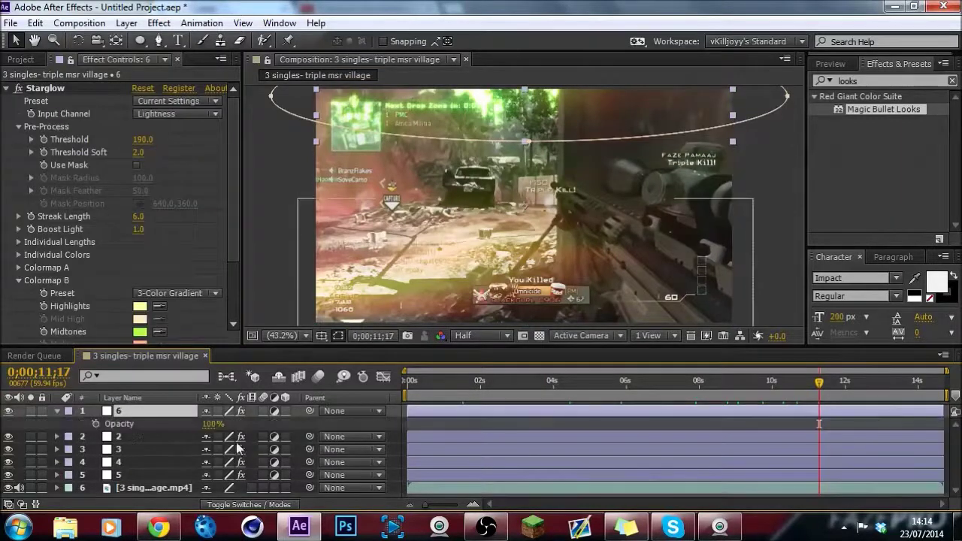
left_click(211, 425)
type("80")
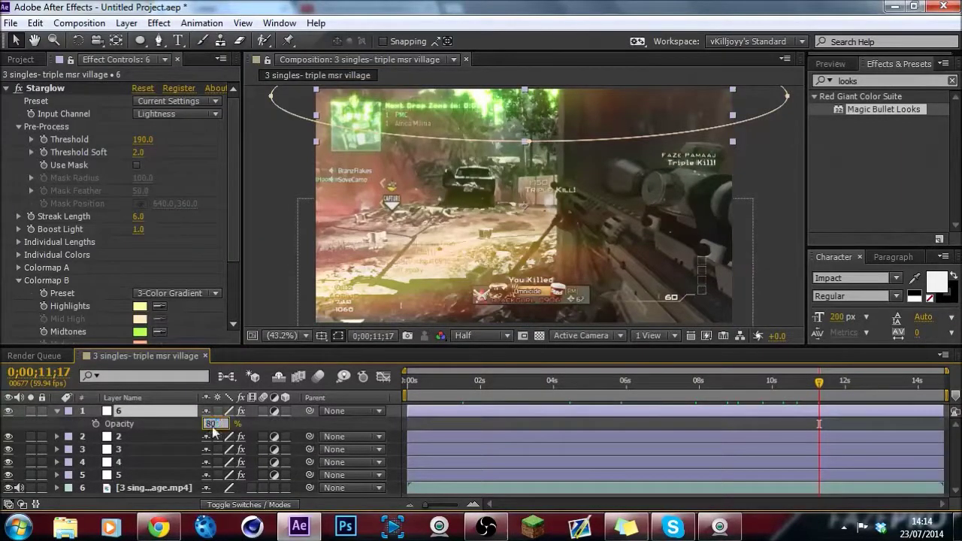
key("Return")
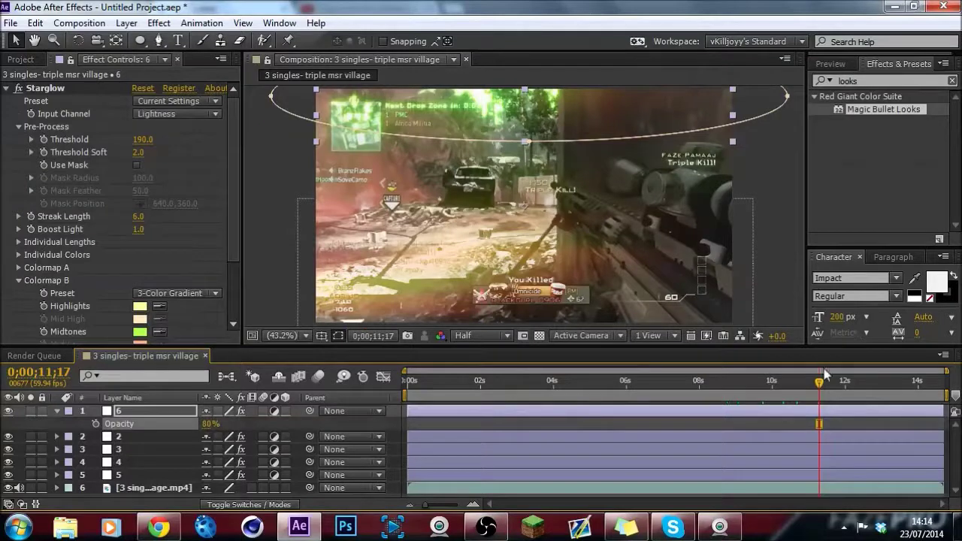
left_click(858, 381)
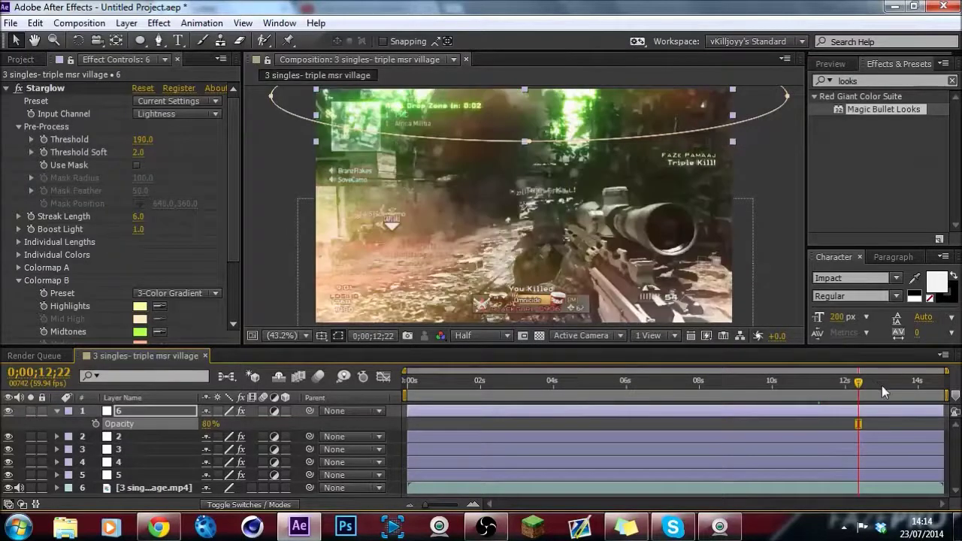
left_click(882, 386)
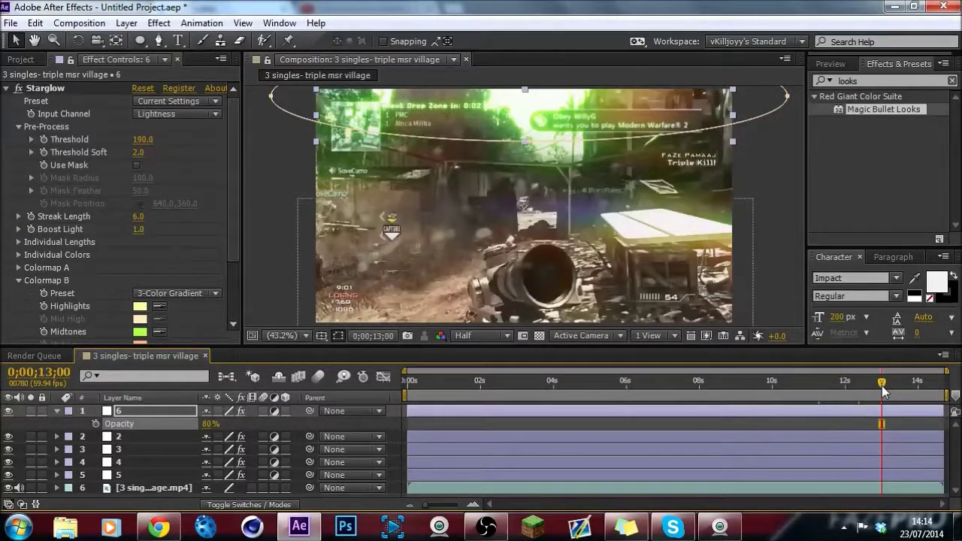
key("t")
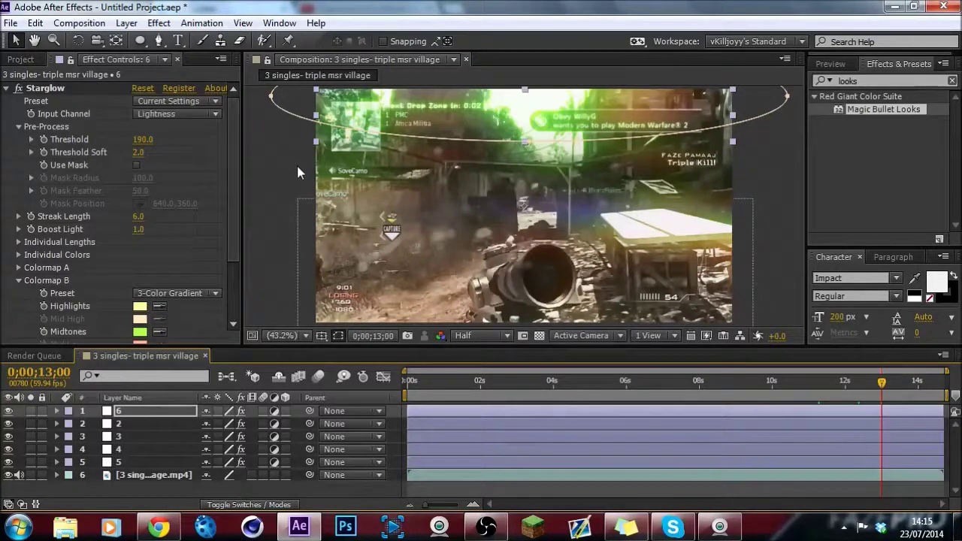
left_click(870, 170)
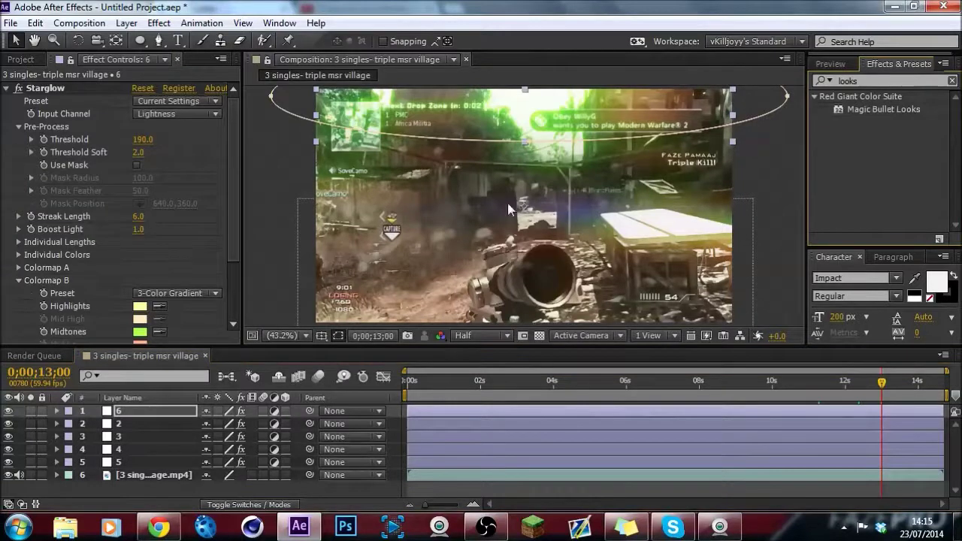